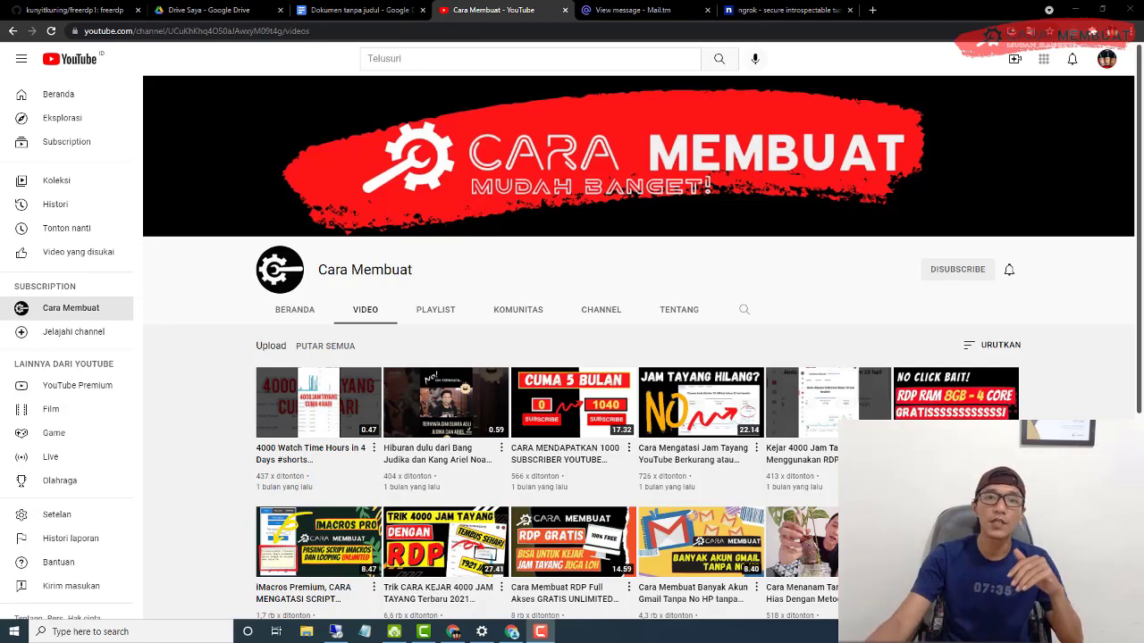
Review the DAFTAR ISI topic list and the VIDEO SELANJUTNYA section in the Google Docs outline.
{"action": "left_click", "coordinate": [377, 12]}
{"action": "left_click", "coordinate": [539, 272]}
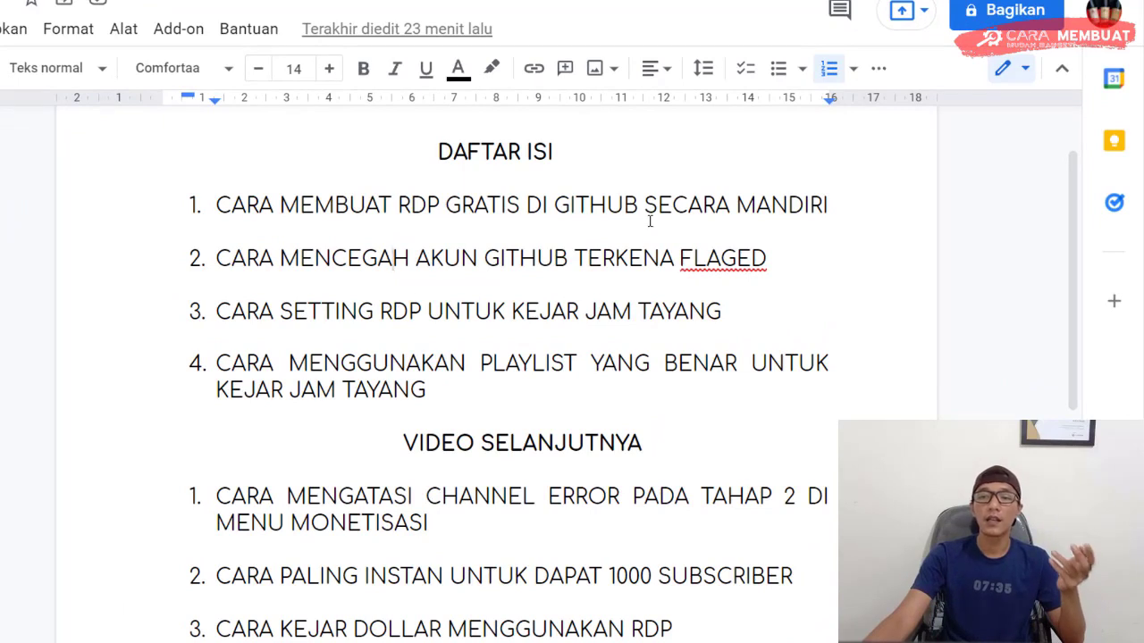
{"action": "left_click_drag", "start_coordinate": [647, 205], "coordinate": [831, 207]}
{"action": "left_click", "coordinate": [668, 243]}
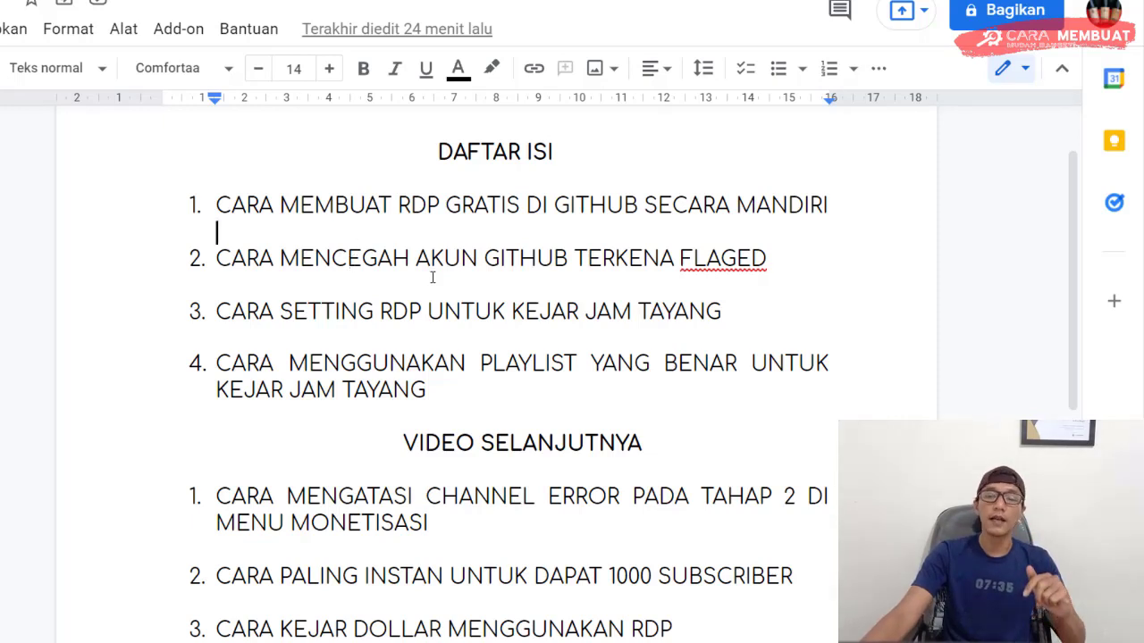
{"action": "scroll", "coordinate": [474, 291], "scroll_direction": "down", "scroll_amount": 1}
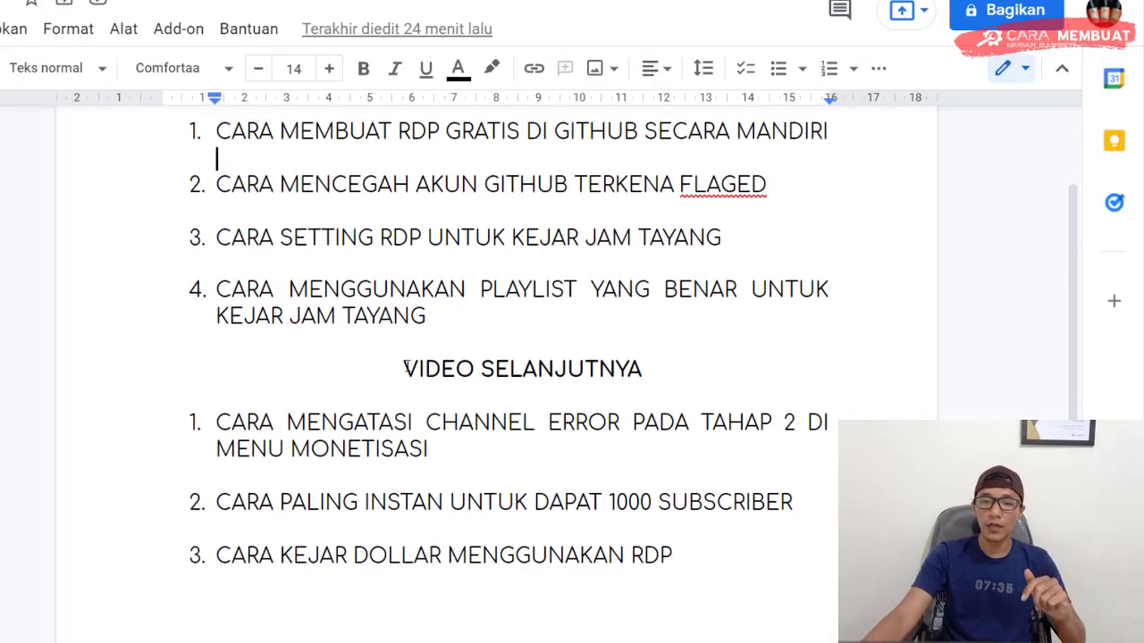
{"action": "left_click_drag", "start_coordinate": [403, 368], "coordinate": [641, 367]}
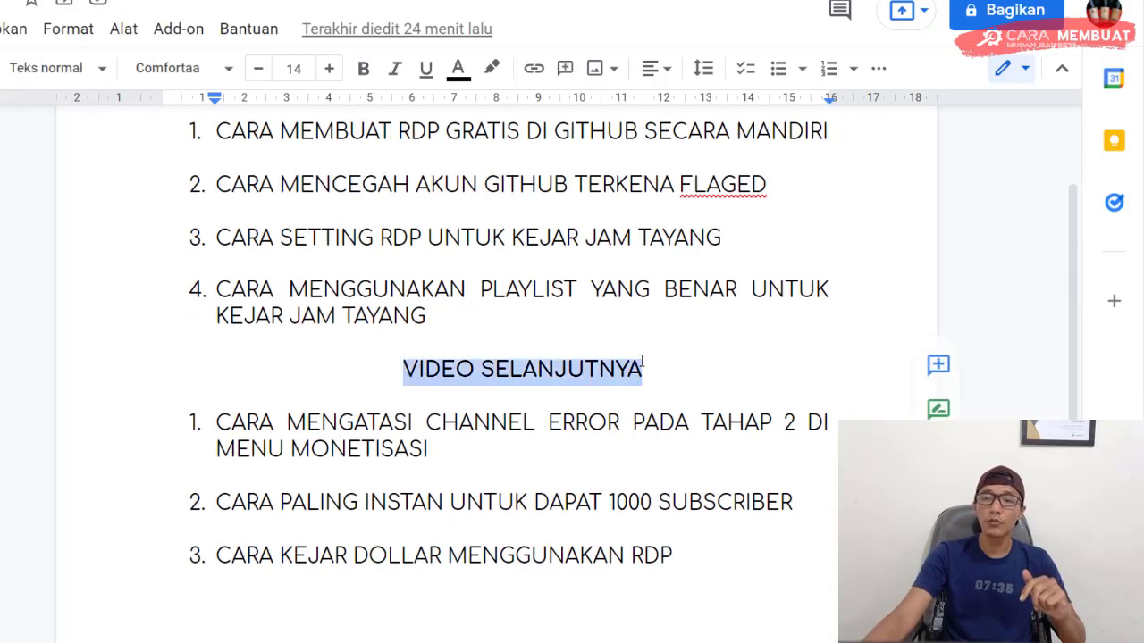
{"action": "left_click", "coordinate": [496, 371]}
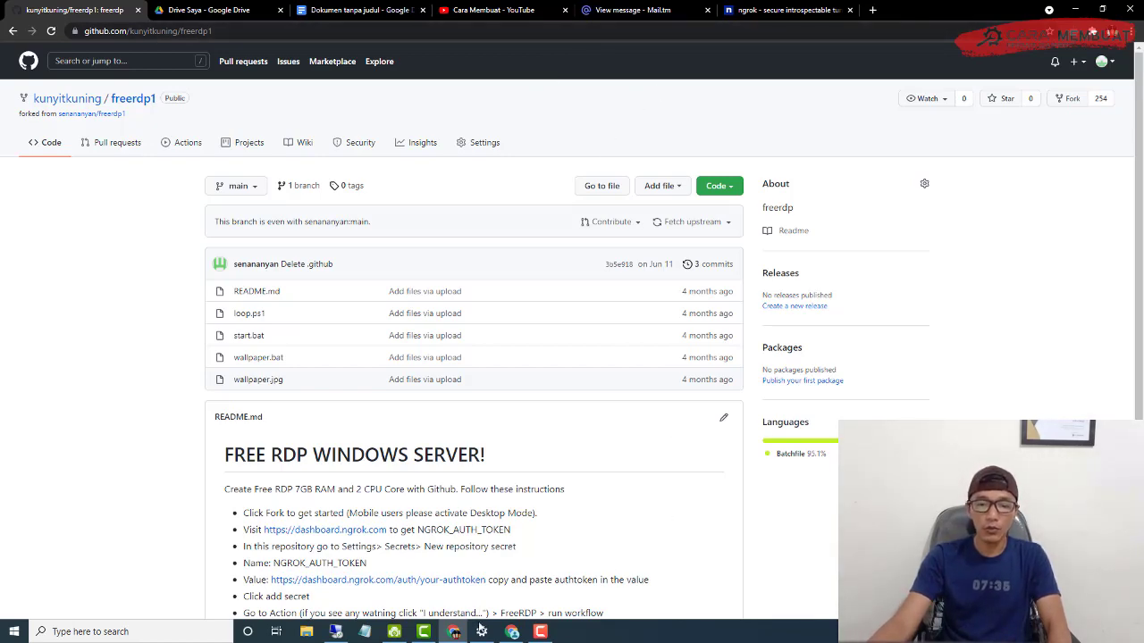
Switch to the ngrok dashboard window and view the Your Authtoken page.
{"action": "left_click", "coordinate": [512, 632]}
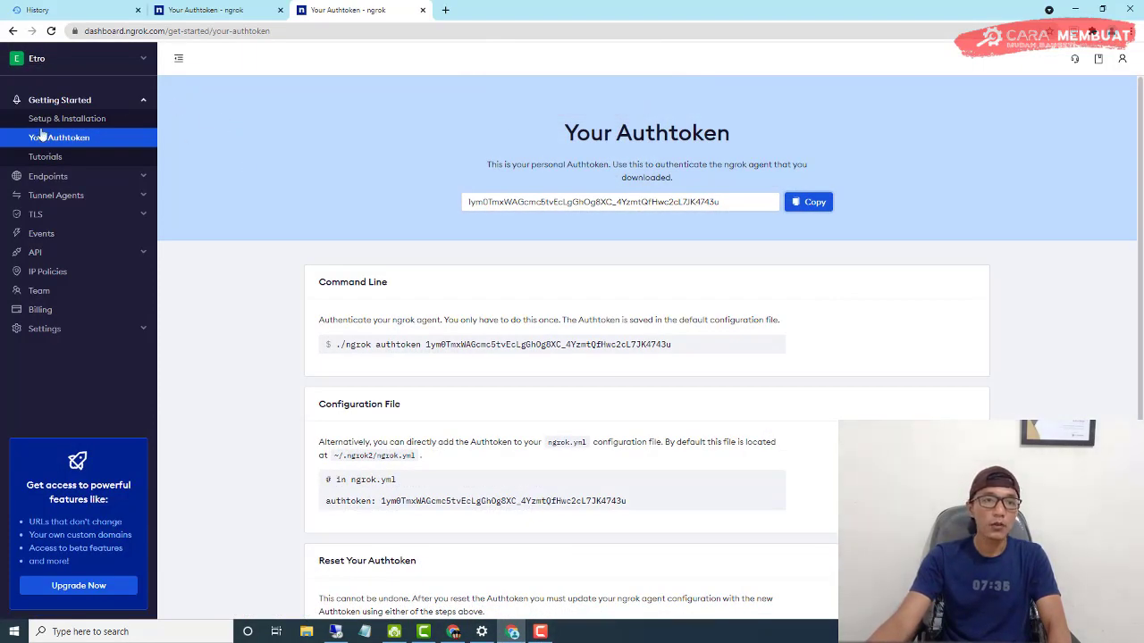
{"action": "left_click_drag", "start_coordinate": [563, 132], "coordinate": [716, 132]}
{"action": "left_click", "coordinate": [728, 131]}
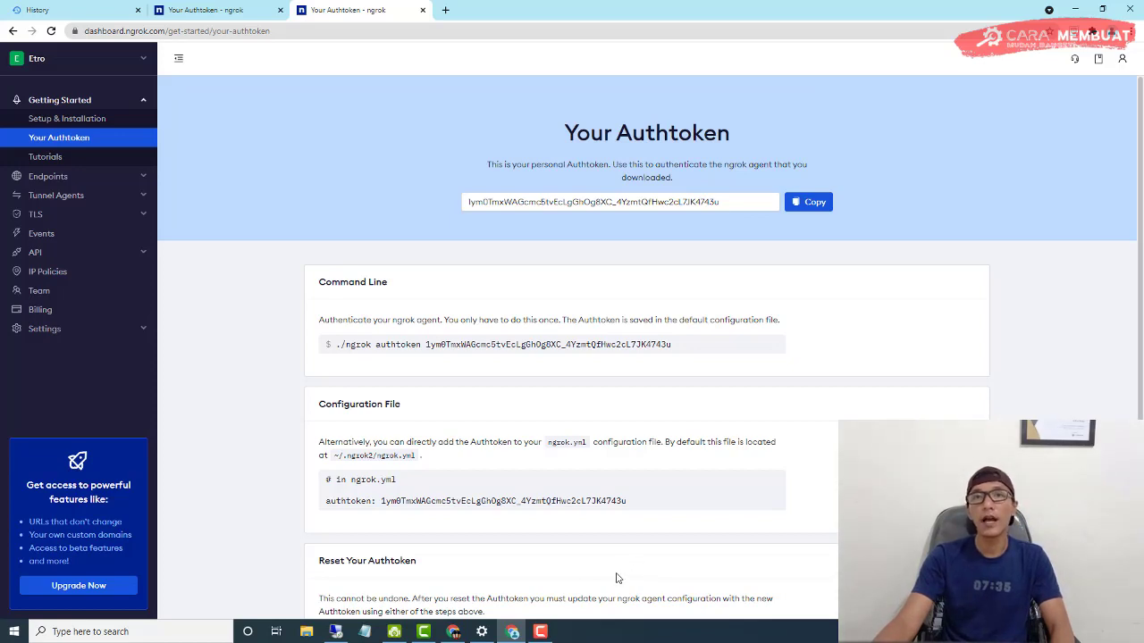
Switch to the Mail.tm message and examine the confirmation link in the ngrok.com email verification.
{"action": "left_click", "coordinate": [454, 632]}
{"action": "left_click", "coordinate": [633, 10]}
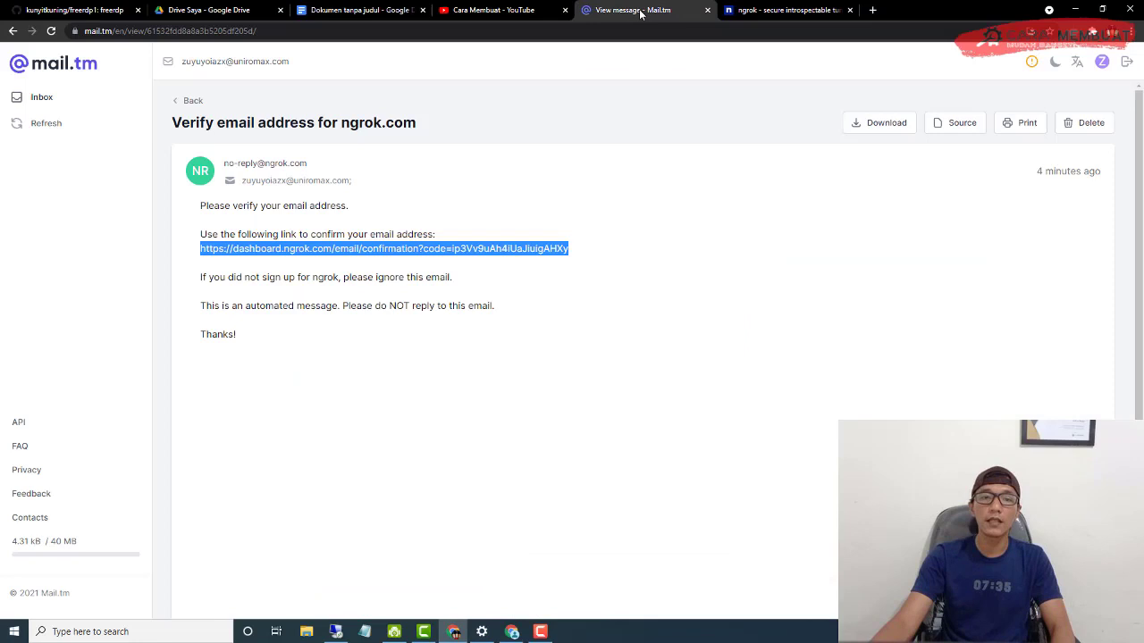
{"action": "left_click", "coordinate": [483, 148]}
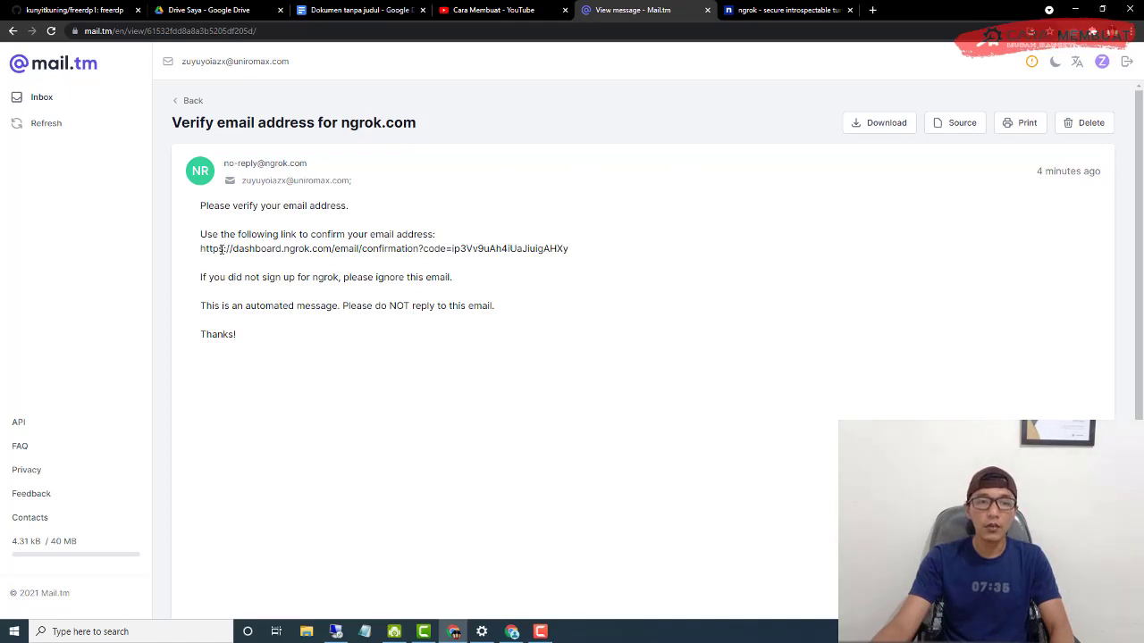
{"action": "left_click_drag", "start_coordinate": [200, 250], "coordinate": [581, 251]}
{"action": "left_click", "coordinate": [590, 265]}
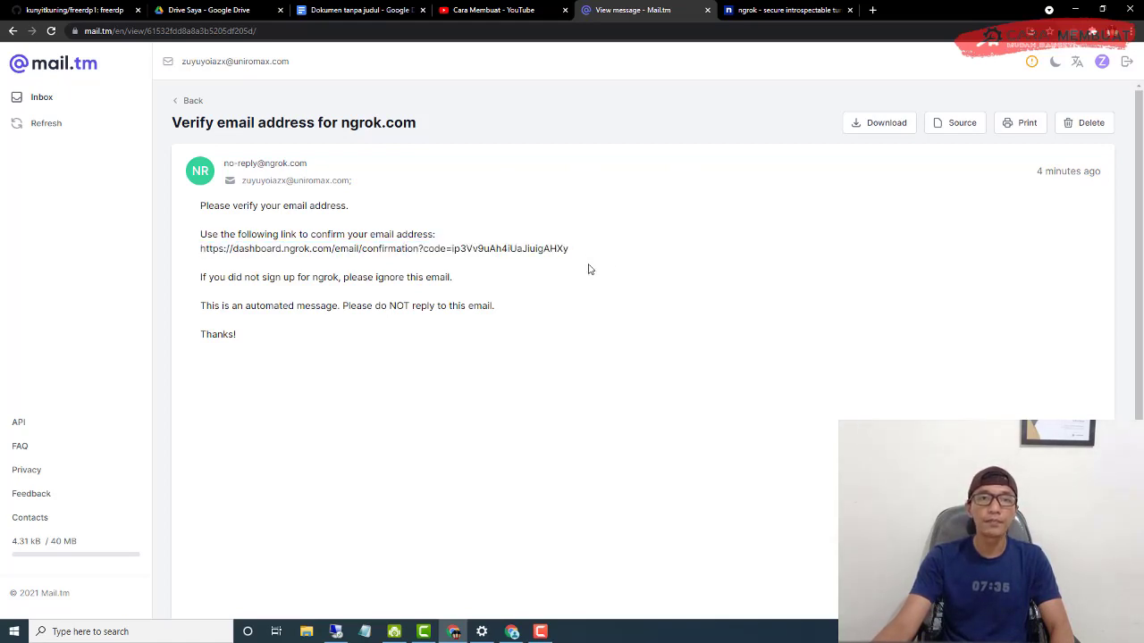
Start a new Actions repository secret in the freerdp1 GitHub repository and name it NGROK_AUTH_TOKEN.
{"action": "left_click", "coordinate": [75, 10]}
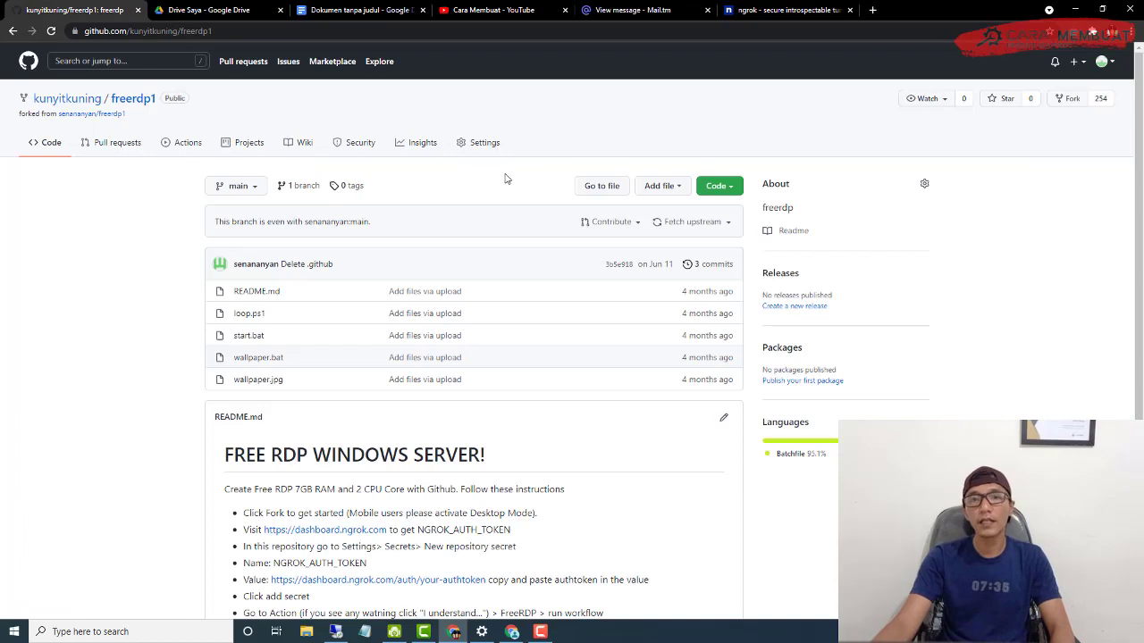
{"action": "left_click", "coordinate": [486, 144]}
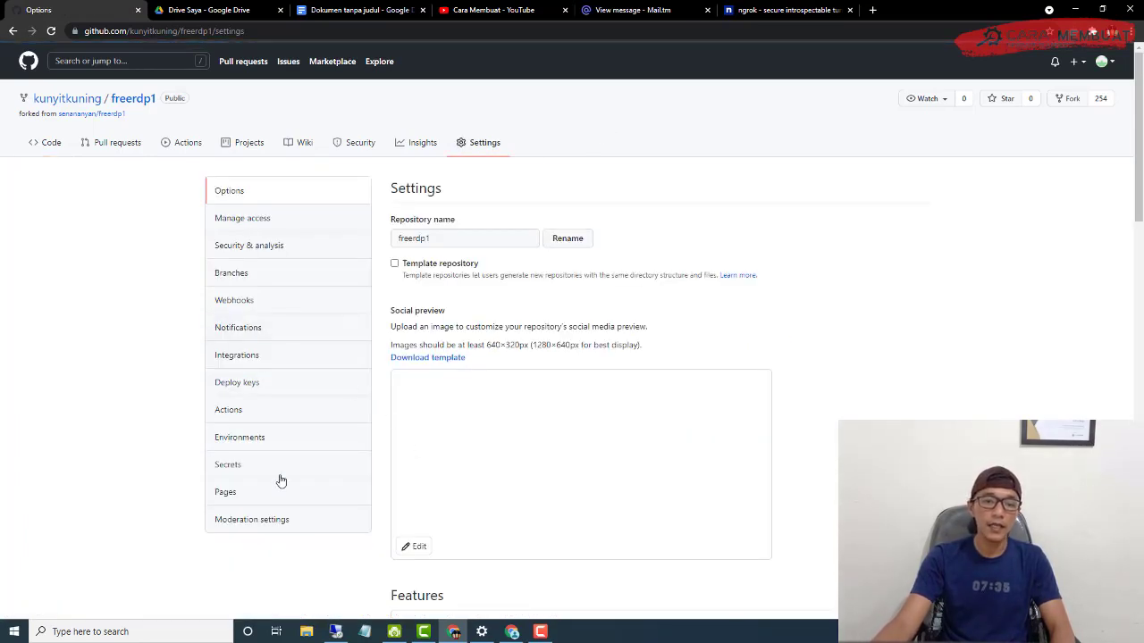
{"action": "left_click", "coordinate": [253, 470]}
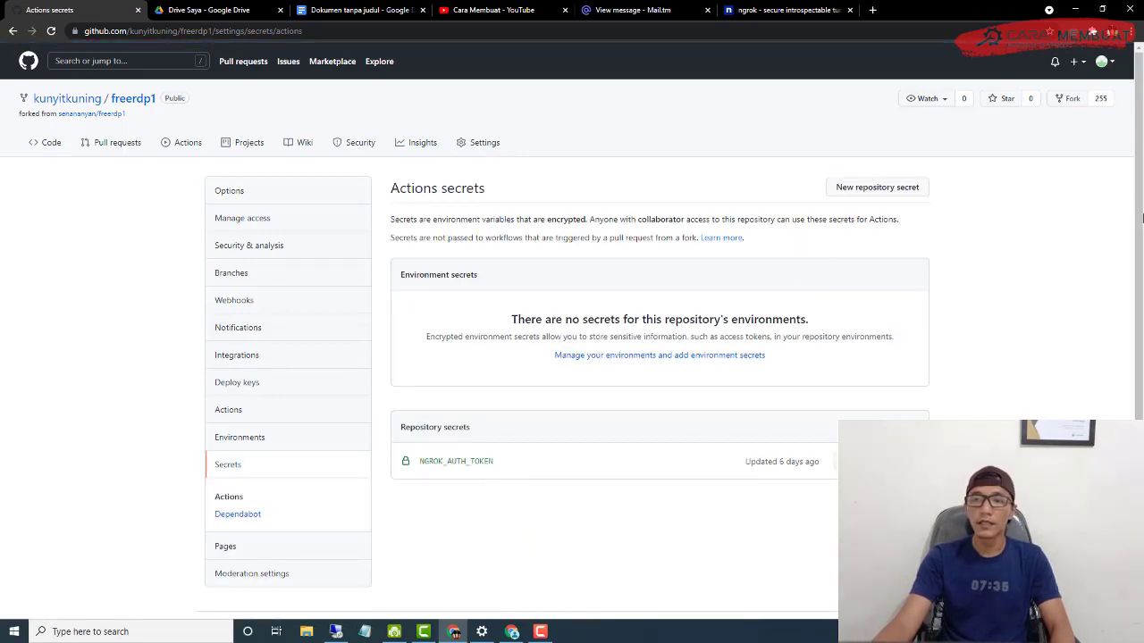
{"action": "left_click", "coordinate": [889, 199]}
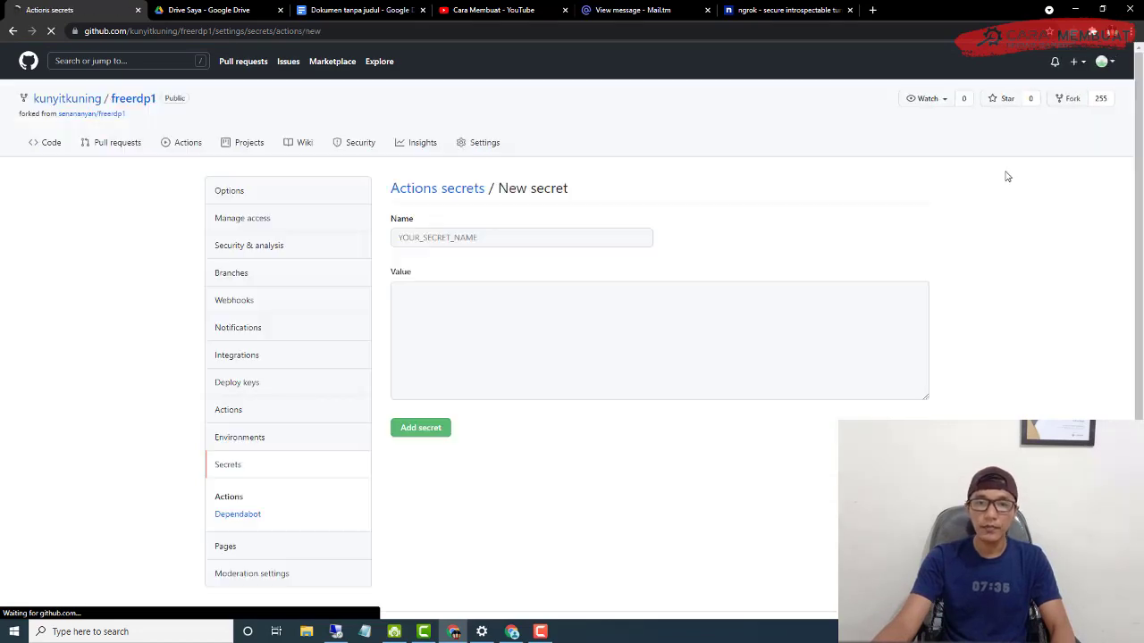
{"action": "left_click", "coordinate": [488, 240]}
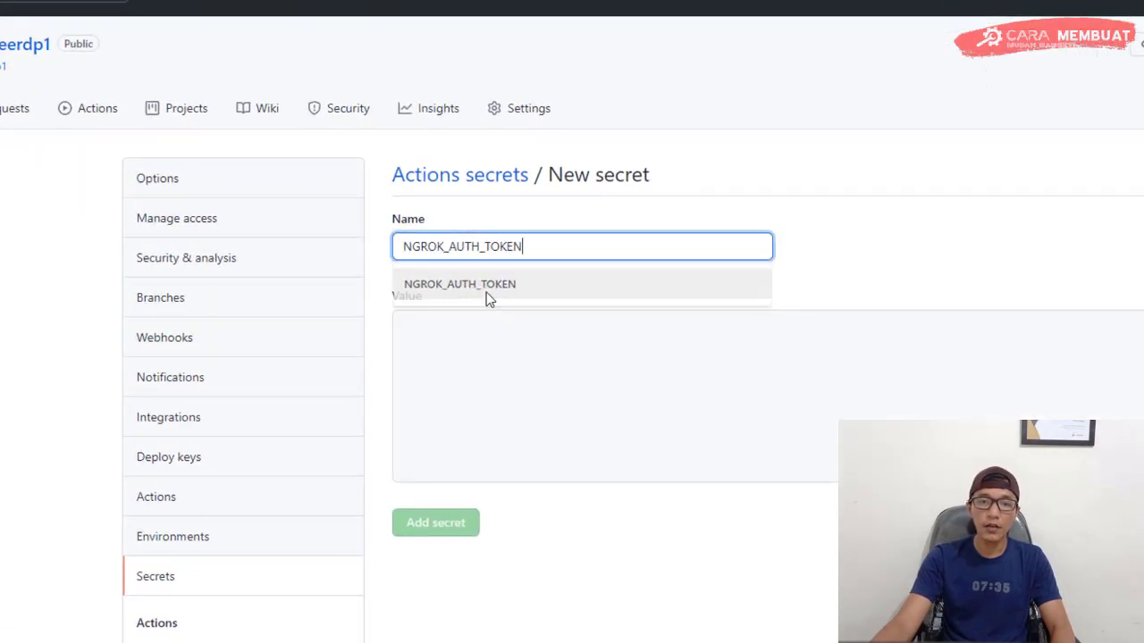
{"action": "left_click", "coordinate": [465, 279]}
Copy the authtoken from the ngrok dashboard, paste it as the new secret's value, and return to the secrets list without adding it.
{"action": "key", "text": "ctrl+Tab"}
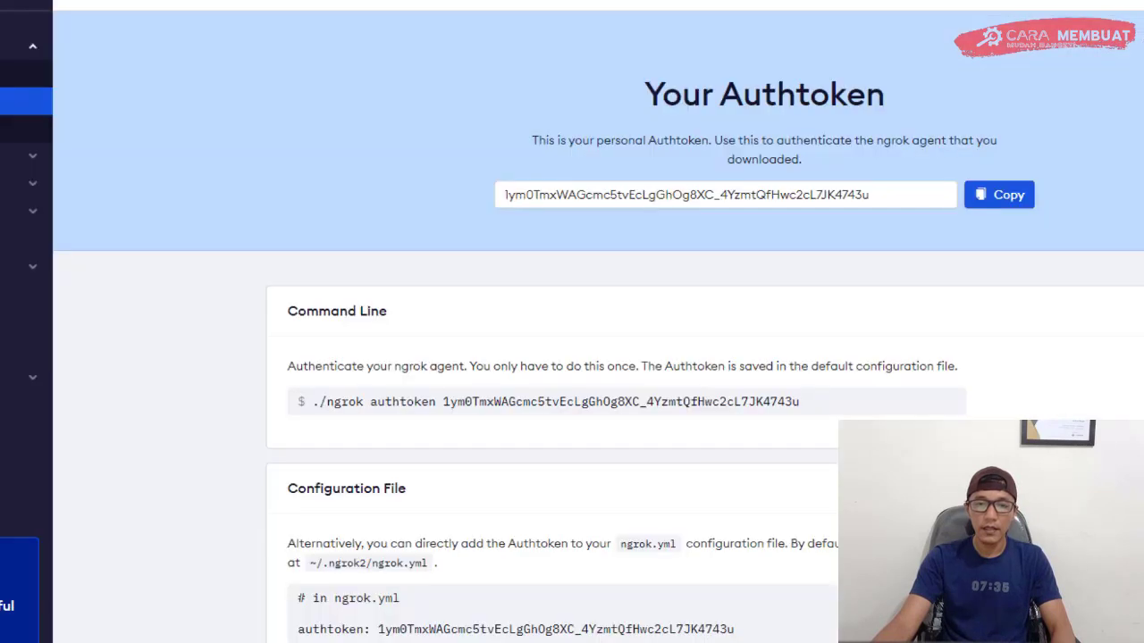
{"action": "left_click", "coordinate": [1002, 201]}
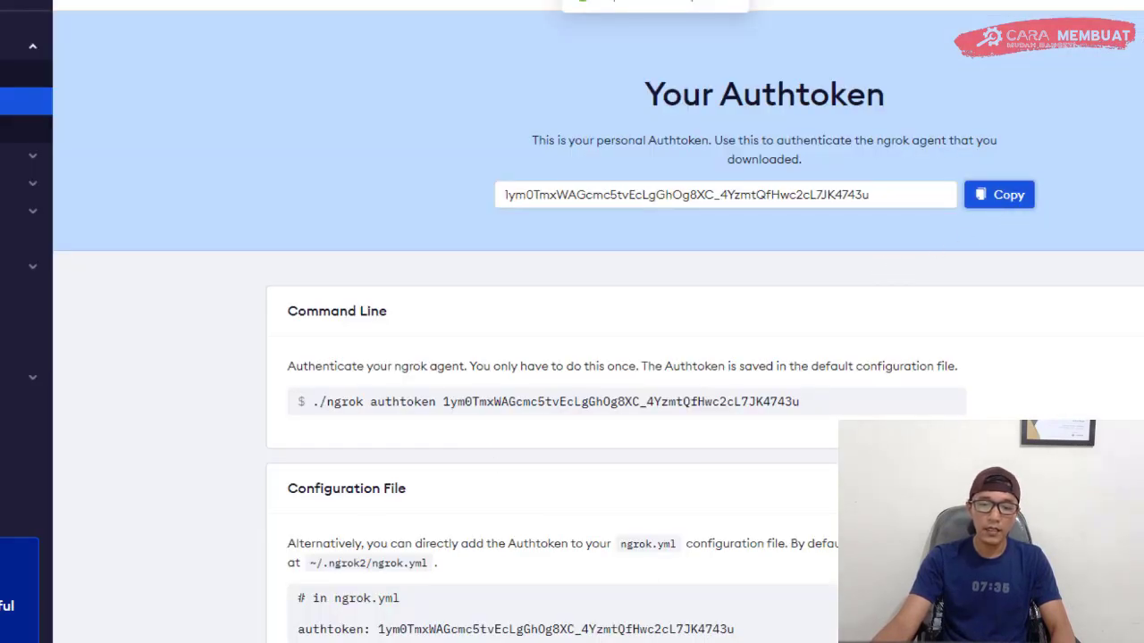
{"action": "key", "text": "ctrl+Tab"}
{"action": "left_click", "coordinate": [516, 335]}
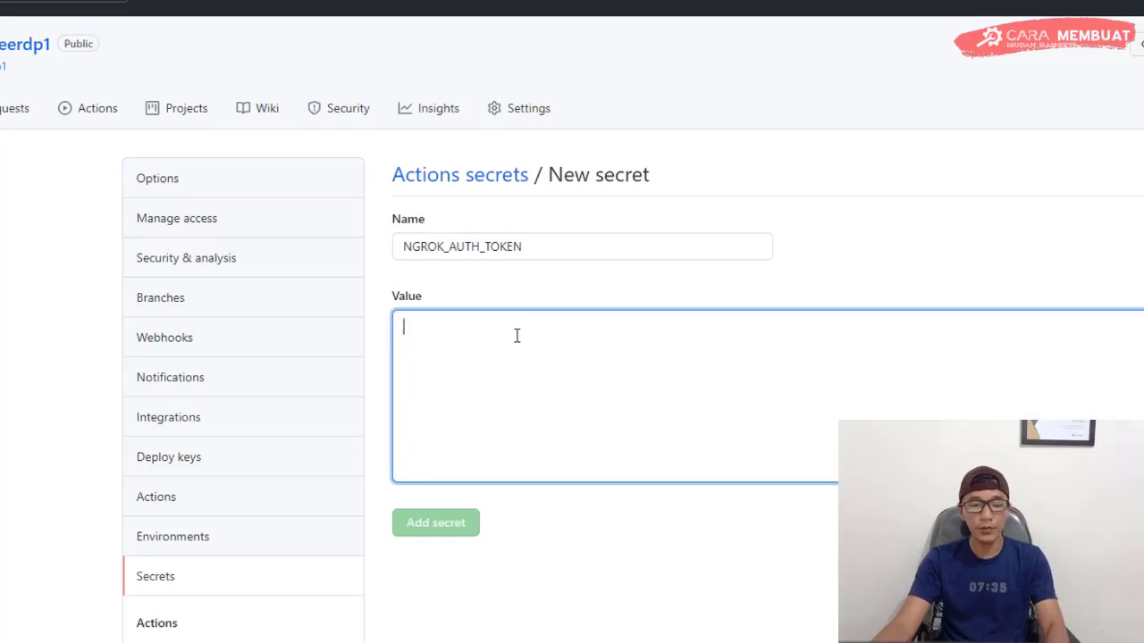
{"action": "key", "text": "ctrl+v"}
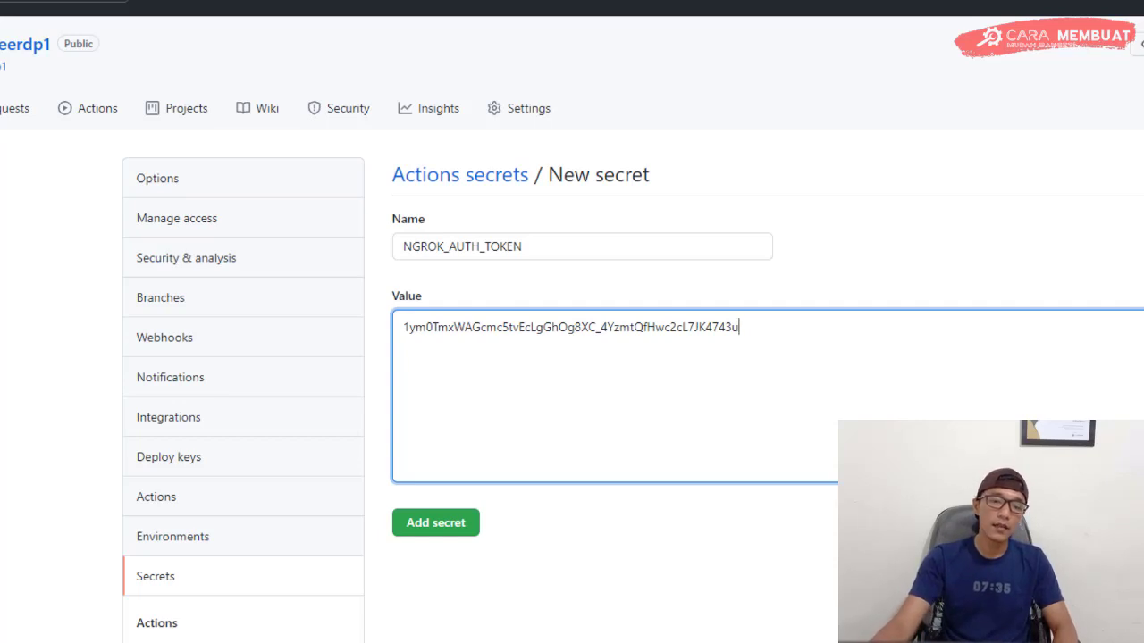
{"action": "left_click", "coordinate": [163, 586]}
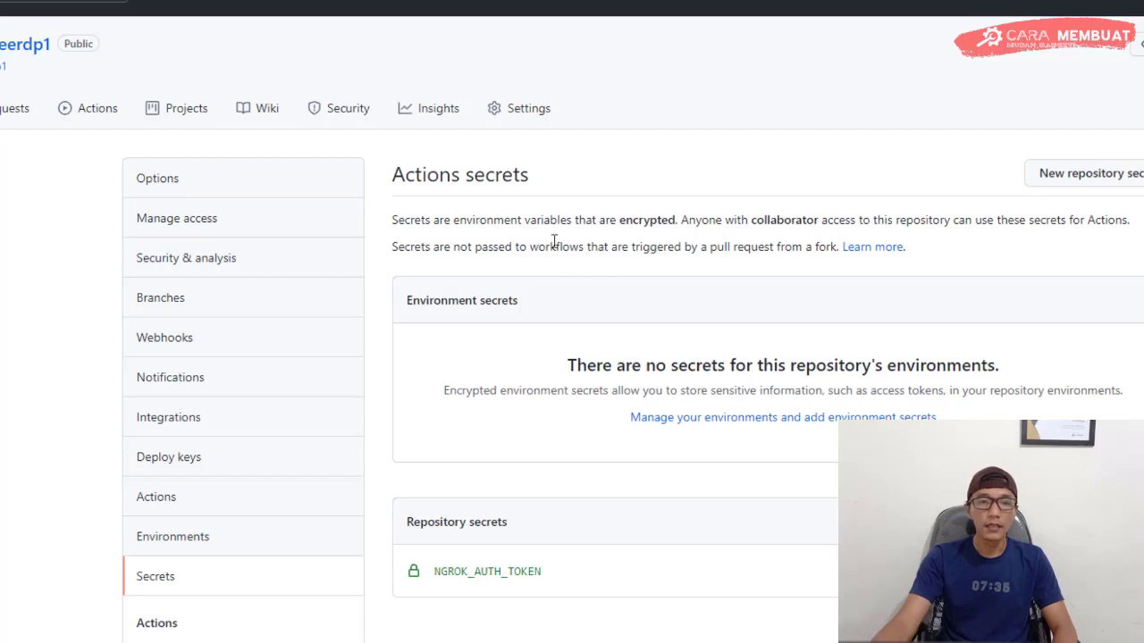
Examine the workflow templates offered on the freerdp1 repository's GitHub Actions page.
{"action": "left_click", "coordinate": [97, 113]}
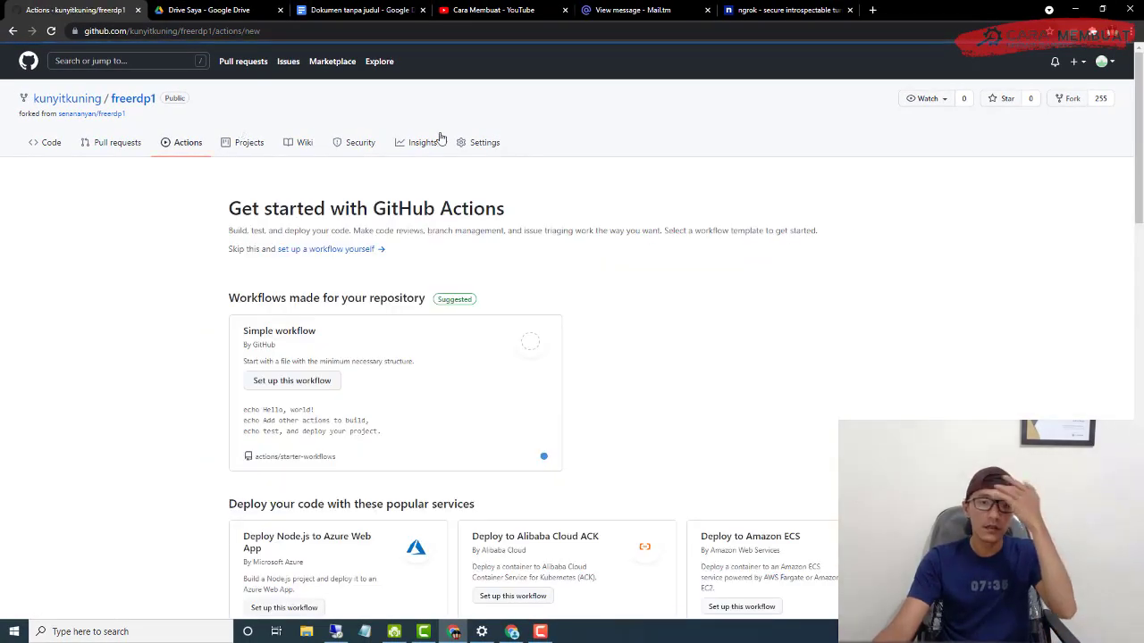
{"action": "scroll", "coordinate": [559, 233], "scroll_direction": "down", "scroll_amount": 1}
{"action": "scroll", "coordinate": [559, 228], "scroll_direction": "down", "scroll_amount": 5}
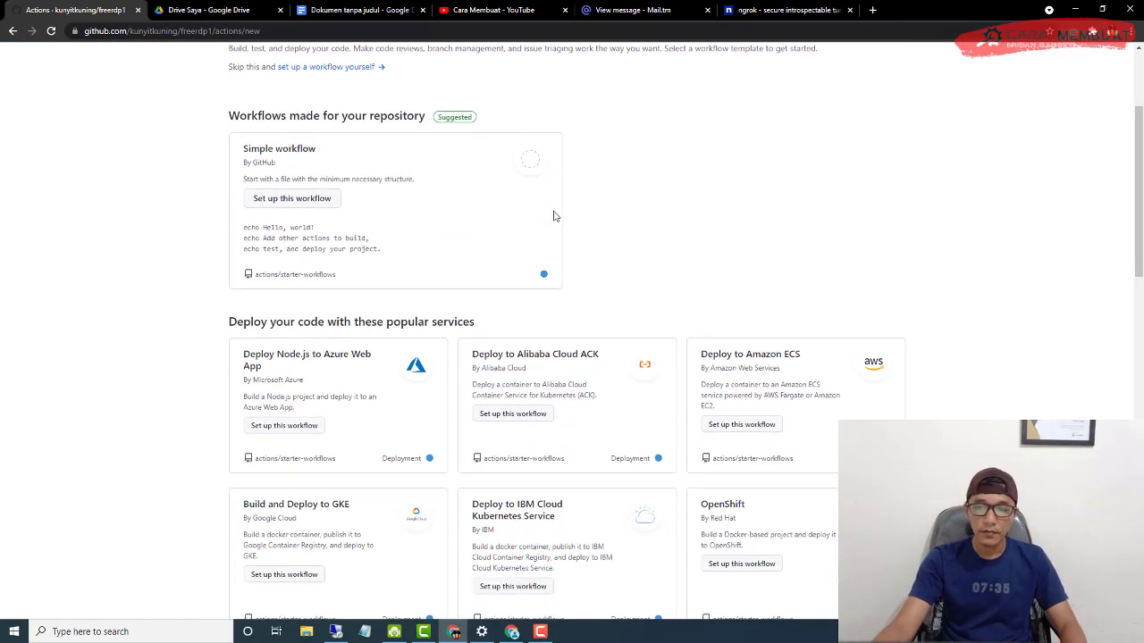
{"action": "scroll", "coordinate": [558, 223], "scroll_direction": "down", "scroll_amount": 8}
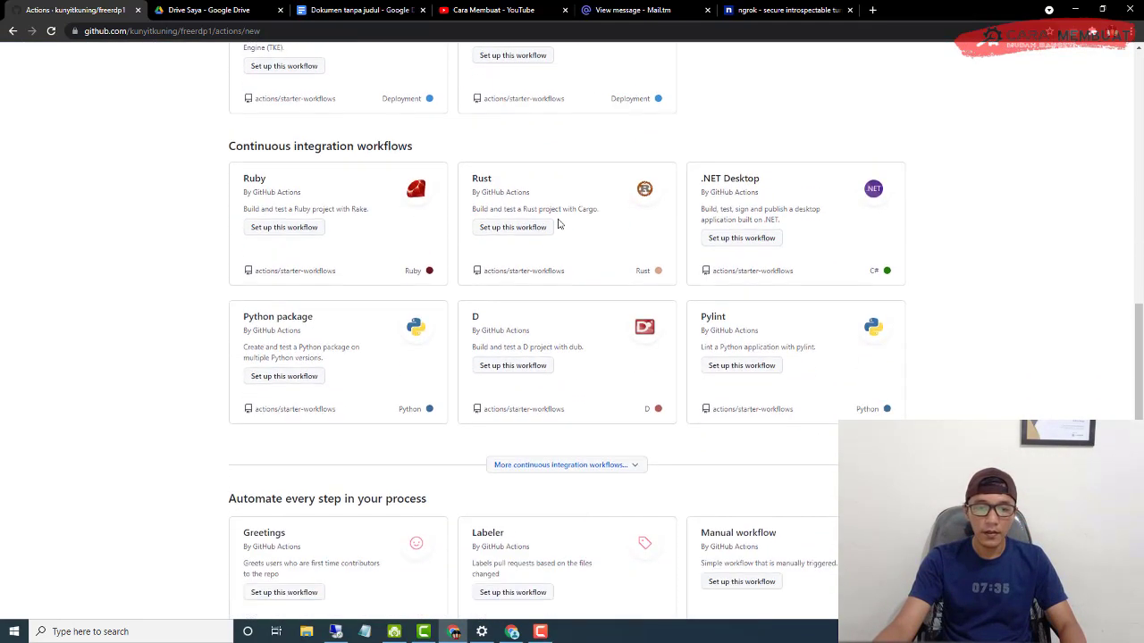
{"action": "scroll", "coordinate": [559, 223], "scroll_direction": "up", "scroll_amount": 8}
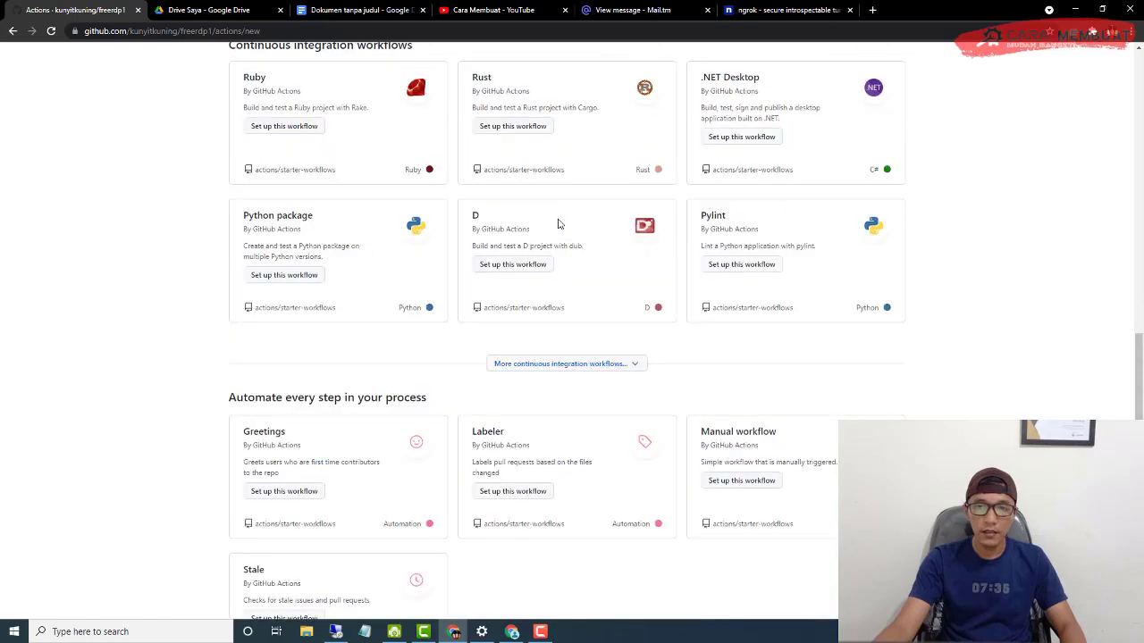
{"action": "scroll", "coordinate": [559, 219], "scroll_direction": "up", "scroll_amount": 6}
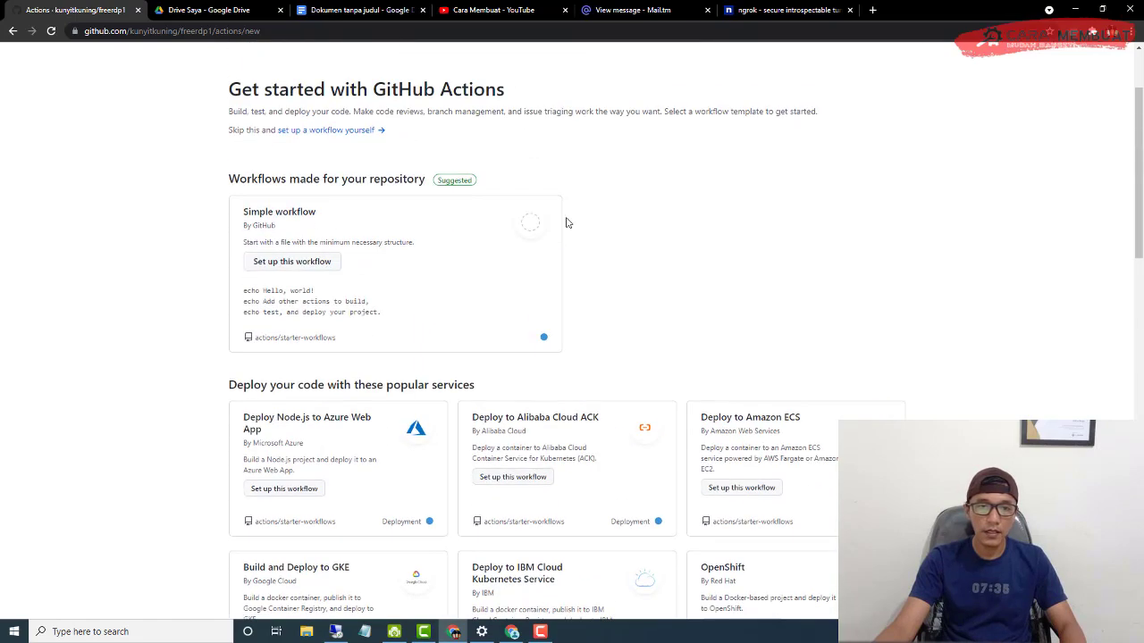
{"action": "scroll", "coordinate": [582, 215], "scroll_direction": "up", "scroll_amount": 2}
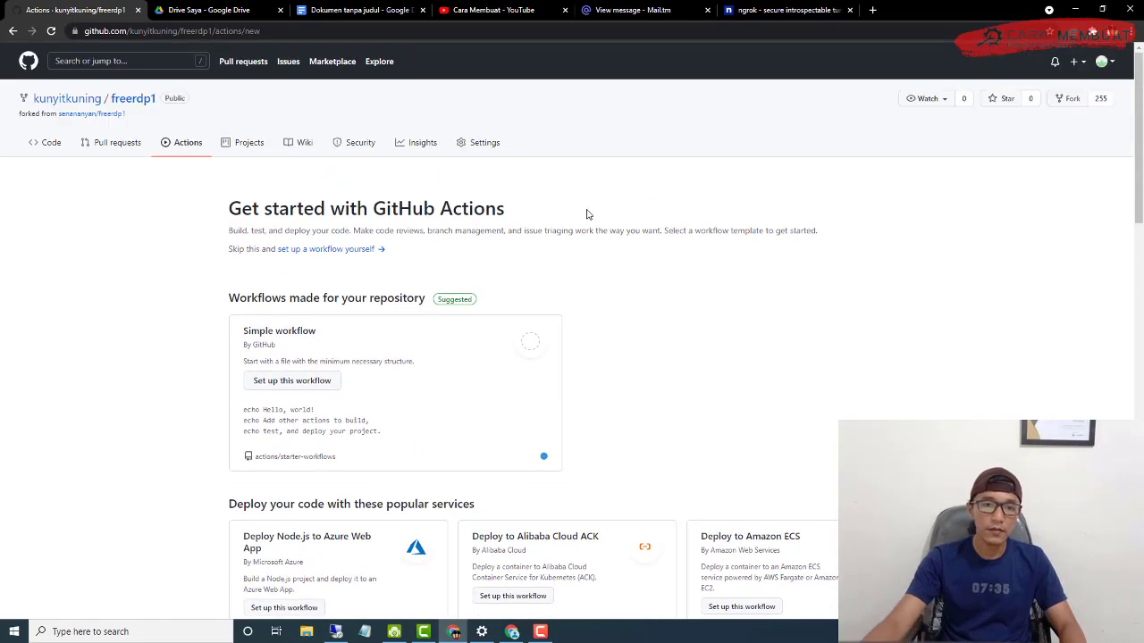
{"action": "scroll", "coordinate": [594, 210], "scroll_direction": "down", "scroll_amount": 3}
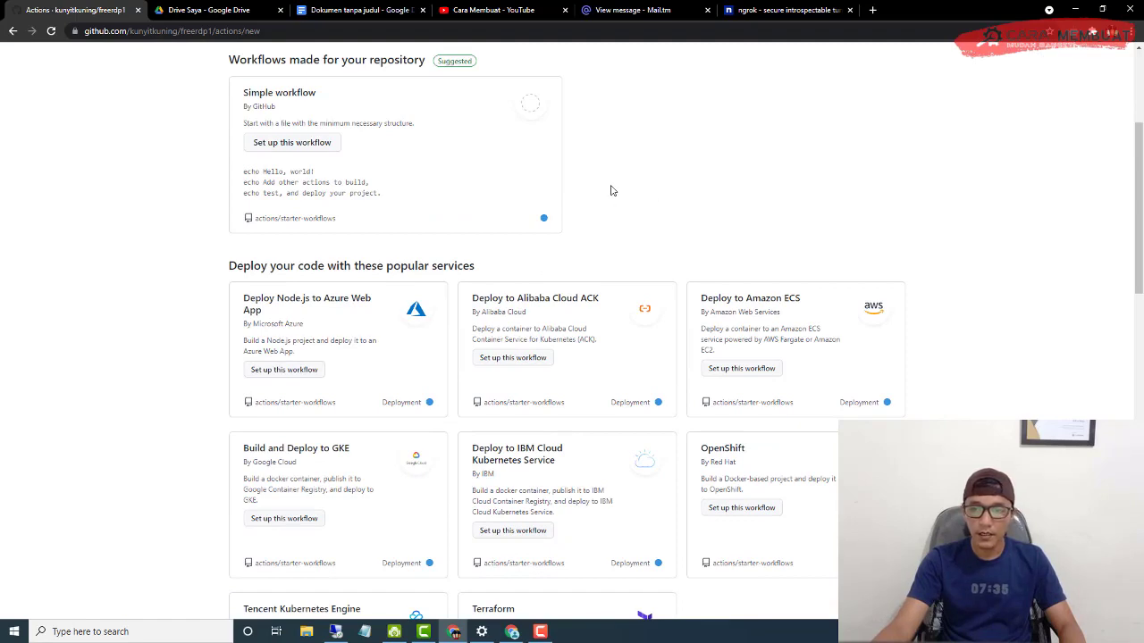
{"action": "scroll", "coordinate": [612, 190], "scroll_direction": "down", "scroll_amount": 6}
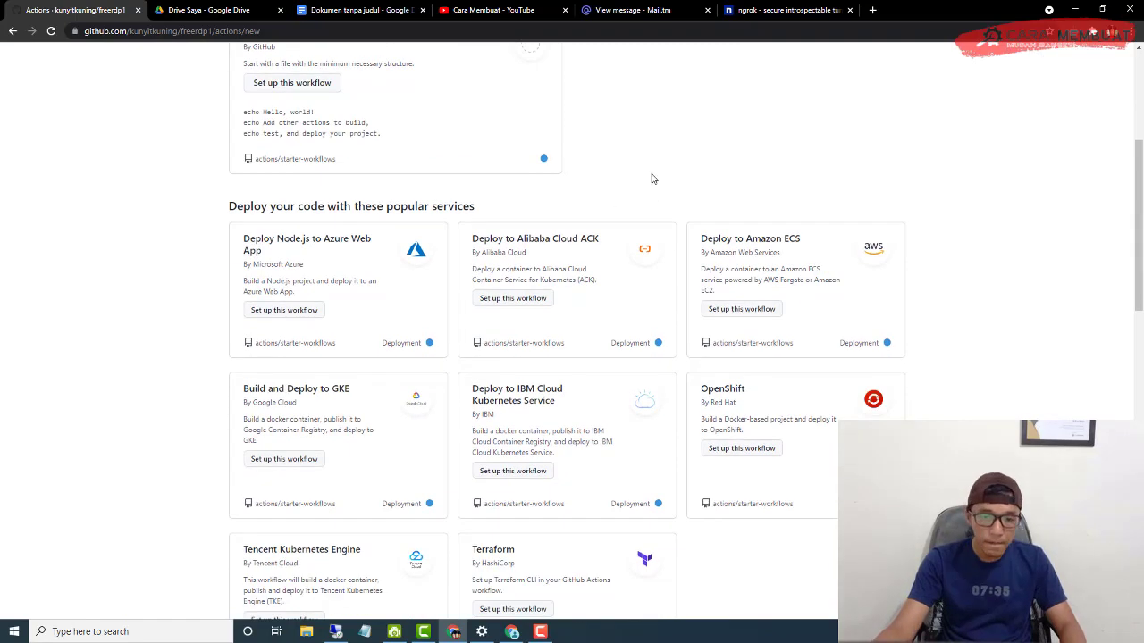
{"action": "scroll", "coordinate": [654, 178], "scroll_direction": "down", "scroll_amount": 6}
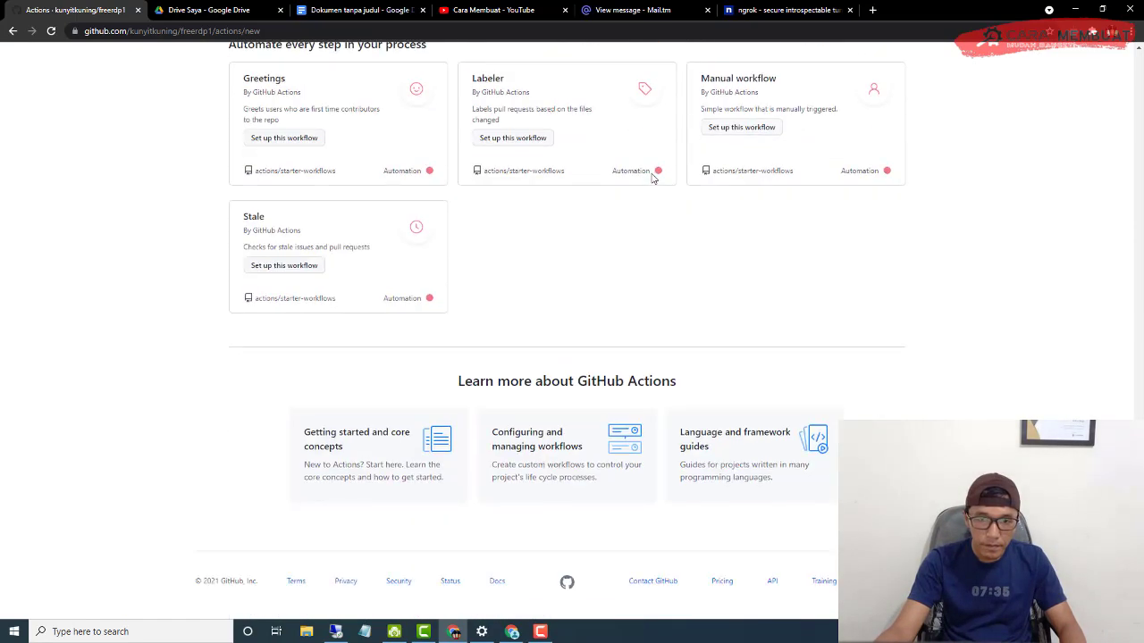
{"action": "scroll", "coordinate": [654, 179], "scroll_direction": "up", "scroll_amount": 12}
{"action": "scroll", "coordinate": [652, 178], "scroll_direction": "up", "scroll_amount": 2}
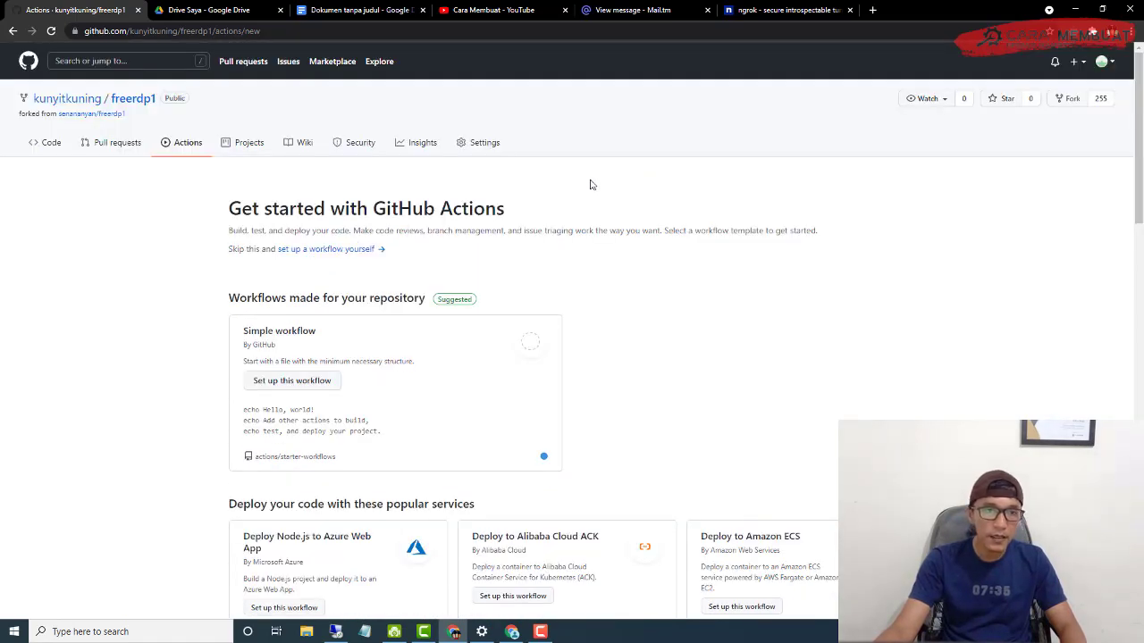
Look over the freerdp1 repository's file list, latest commit and README instructions.
{"action": "left_click", "coordinate": [49, 145]}
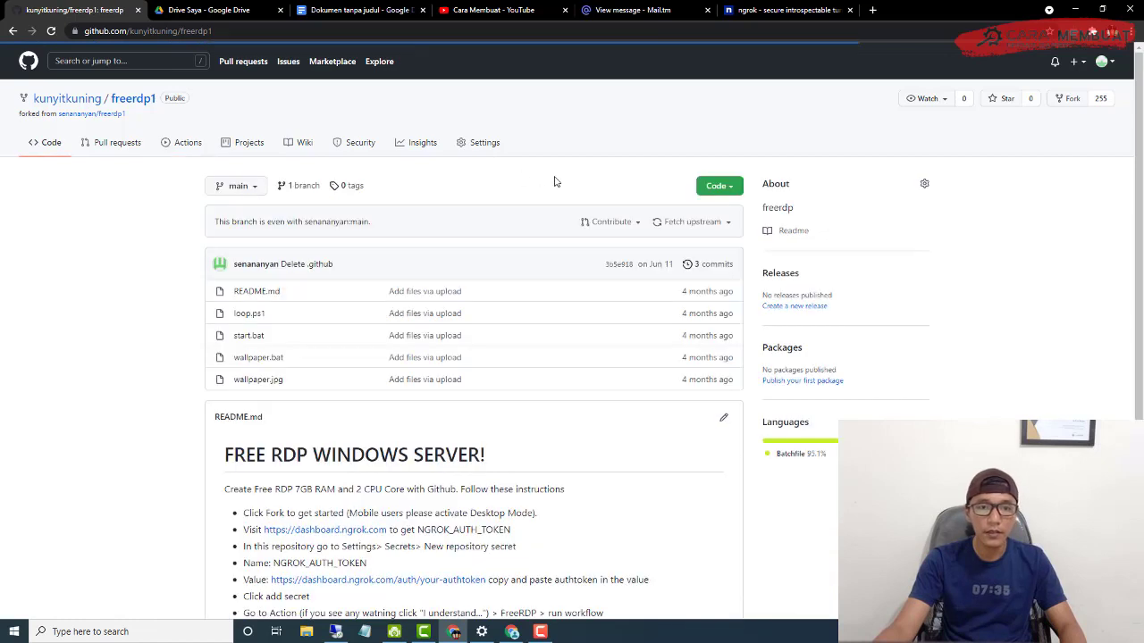
{"action": "scroll", "coordinate": [504, 206], "scroll_direction": "down", "scroll_amount": 2}
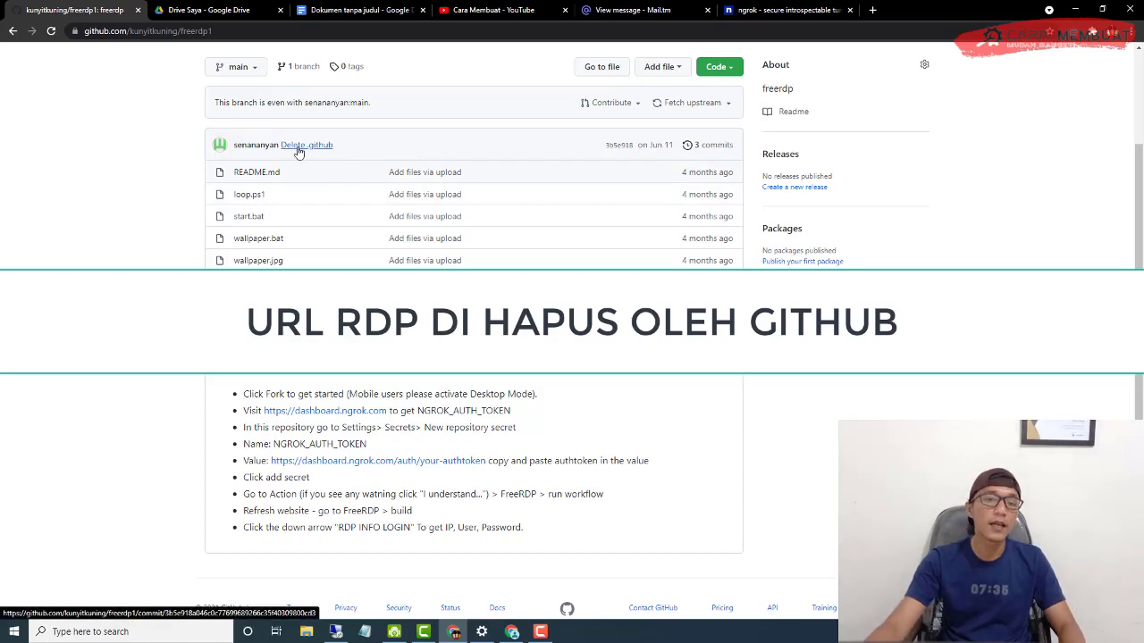
{"action": "scroll", "coordinate": [759, 255], "scroll_direction": "up", "scroll_amount": 2}
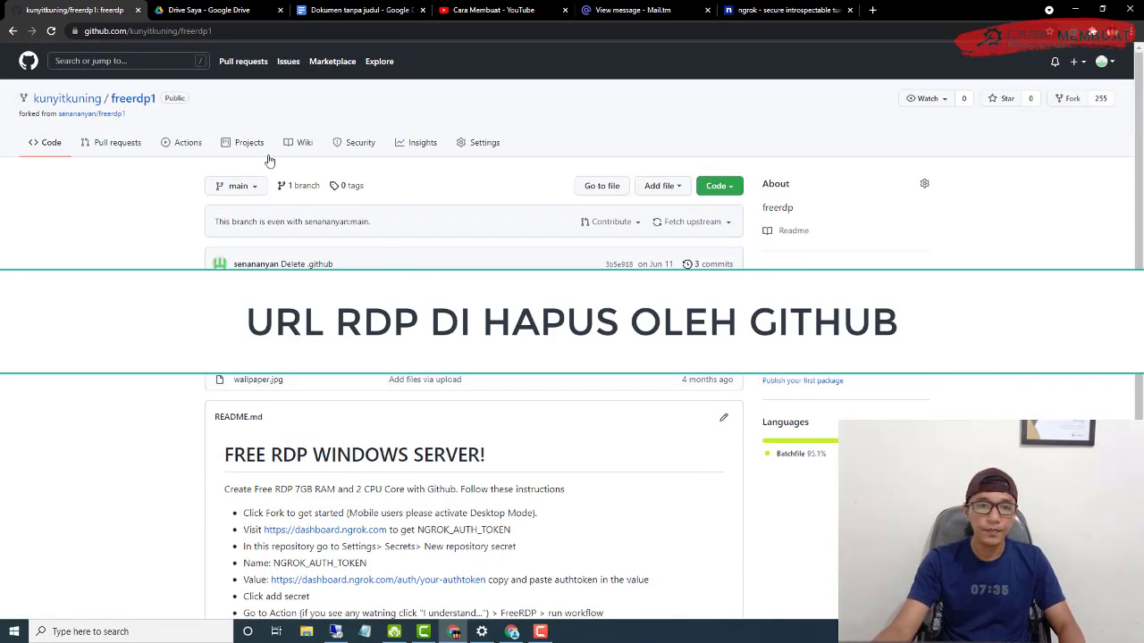
Set up a new workflow file from the Deploy Node.js to Azure Web App template in GitHub Actions.
{"action": "left_click", "coordinate": [183, 144]}
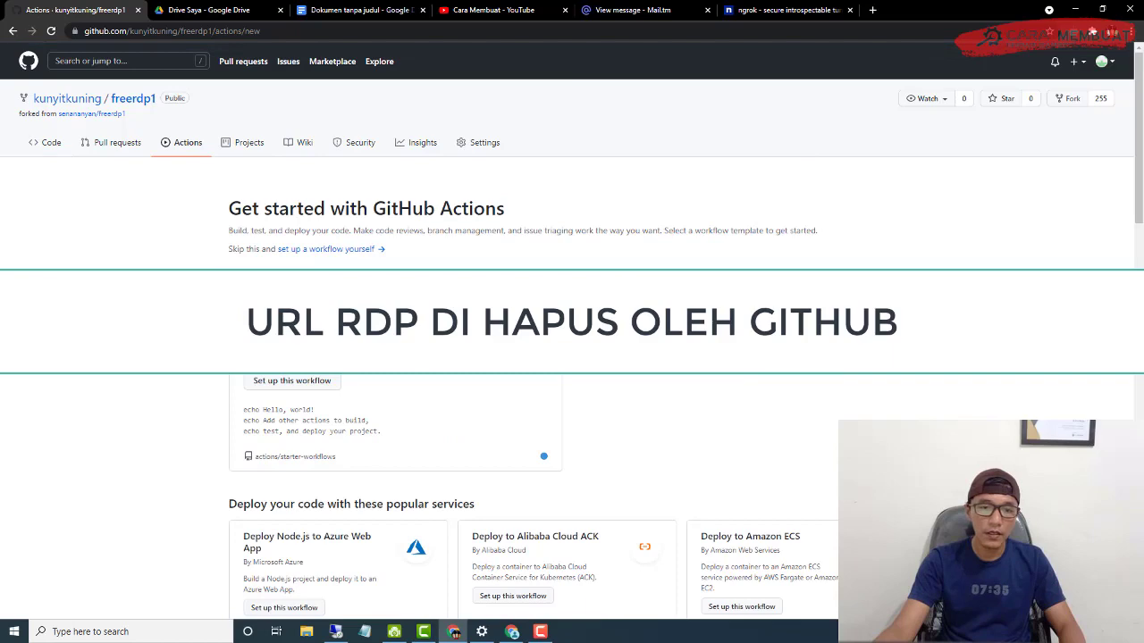
{"action": "scroll", "coordinate": [572, 357], "scroll_direction": "down", "scroll_amount": 2}
{"action": "left_click", "coordinate": [284, 489]}
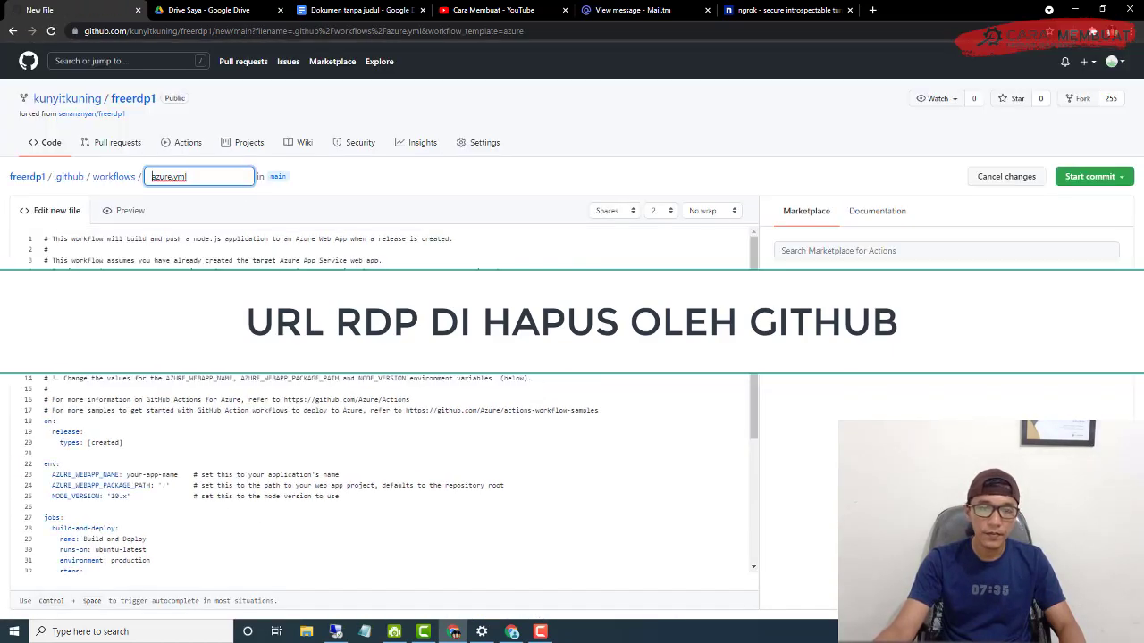
Search all of GitHub for freerdp and bring up the search results page.
{"action": "left_click", "coordinate": [136, 61]}
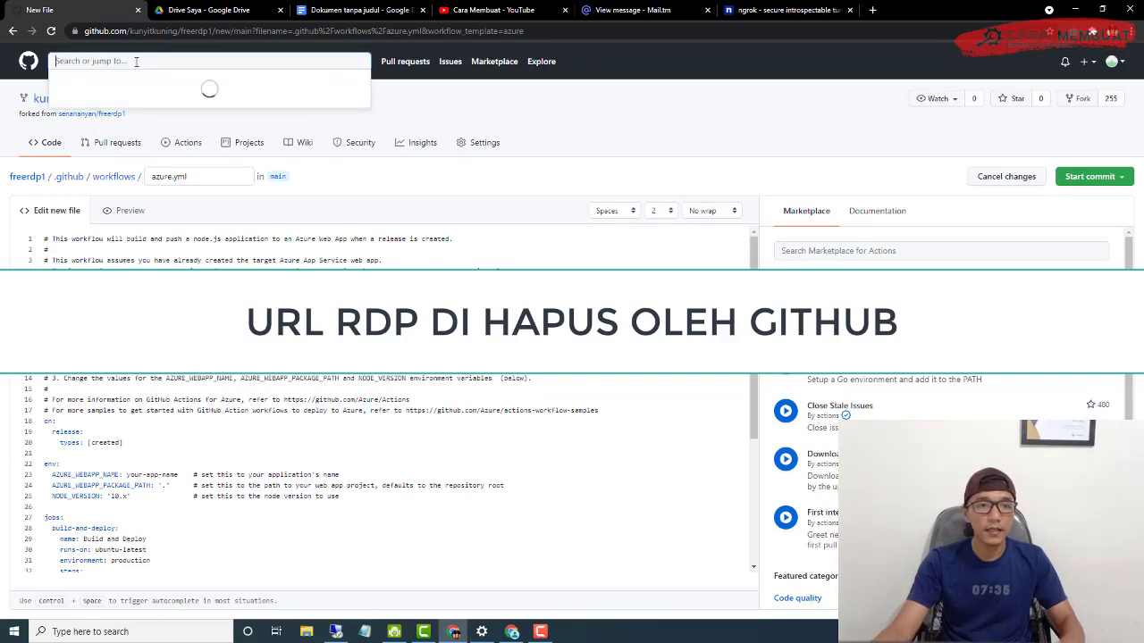
{"action": "type", "text": "freerdp"}
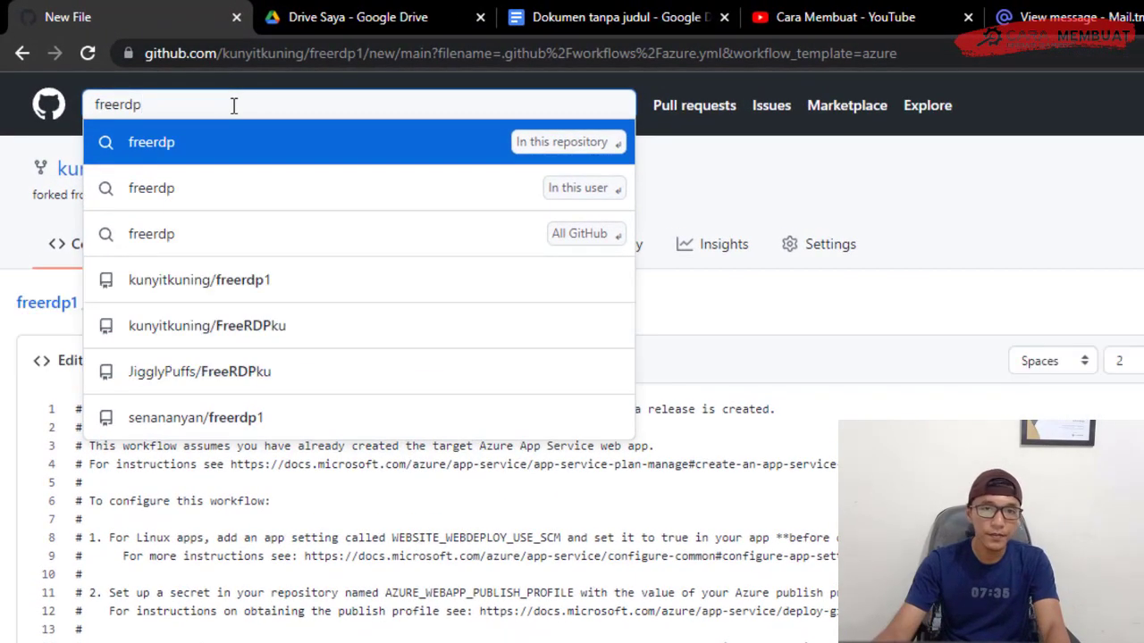
{"action": "key", "text": "Down"}
{"action": "key", "text": "Down"}
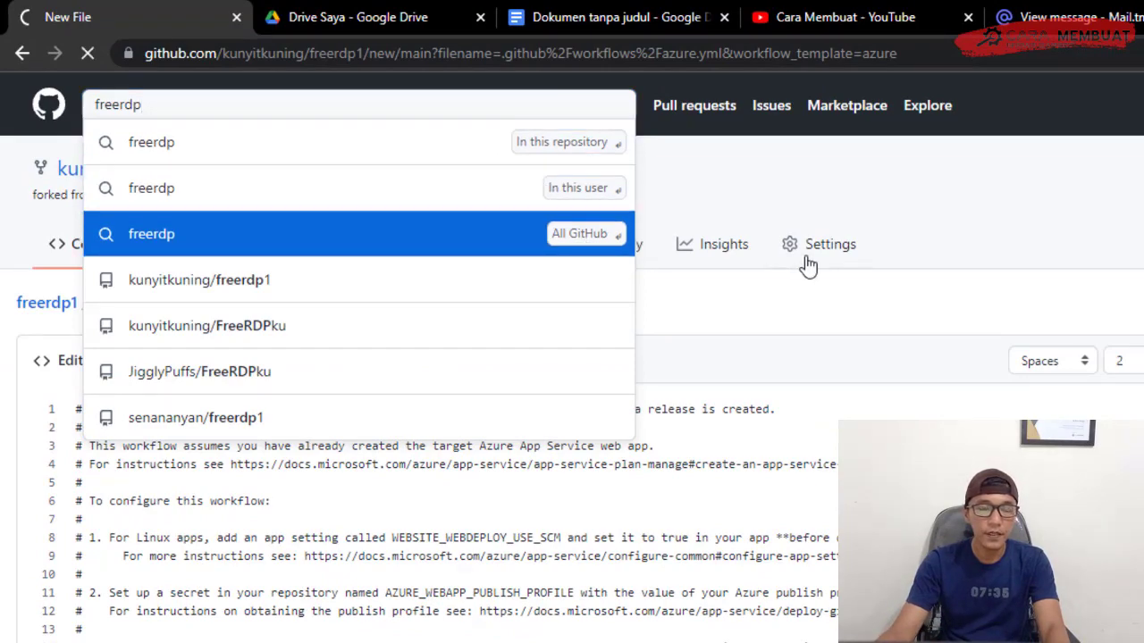
{"action": "key", "text": "Return"}
{"action": "key", "text": "ctrl+3"}
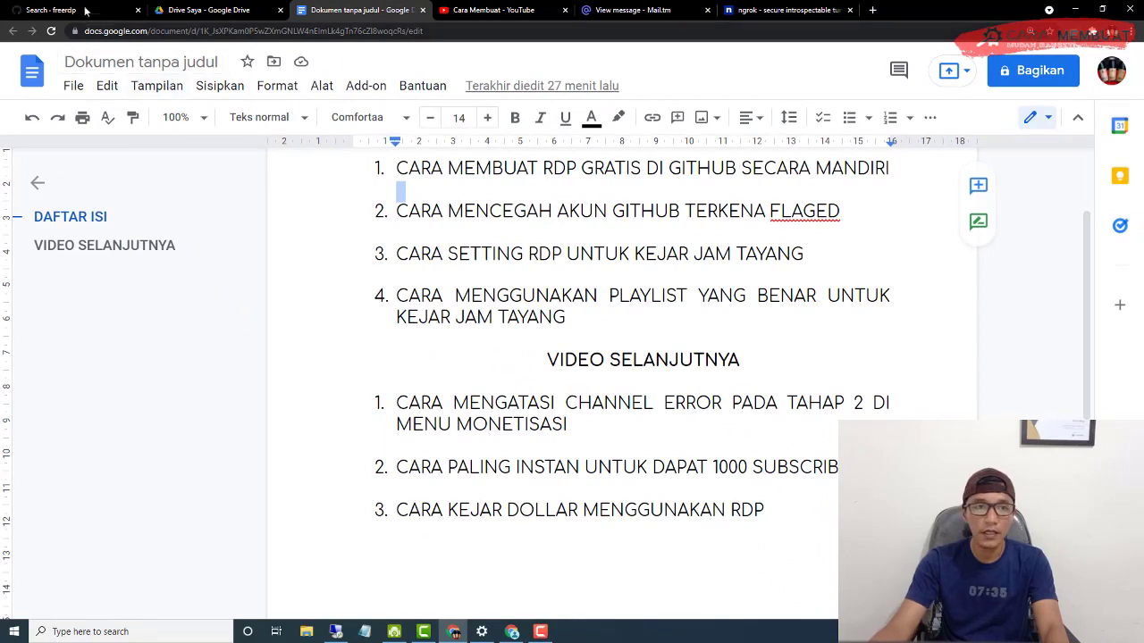
{"action": "left_click", "coordinate": [82, 13]}
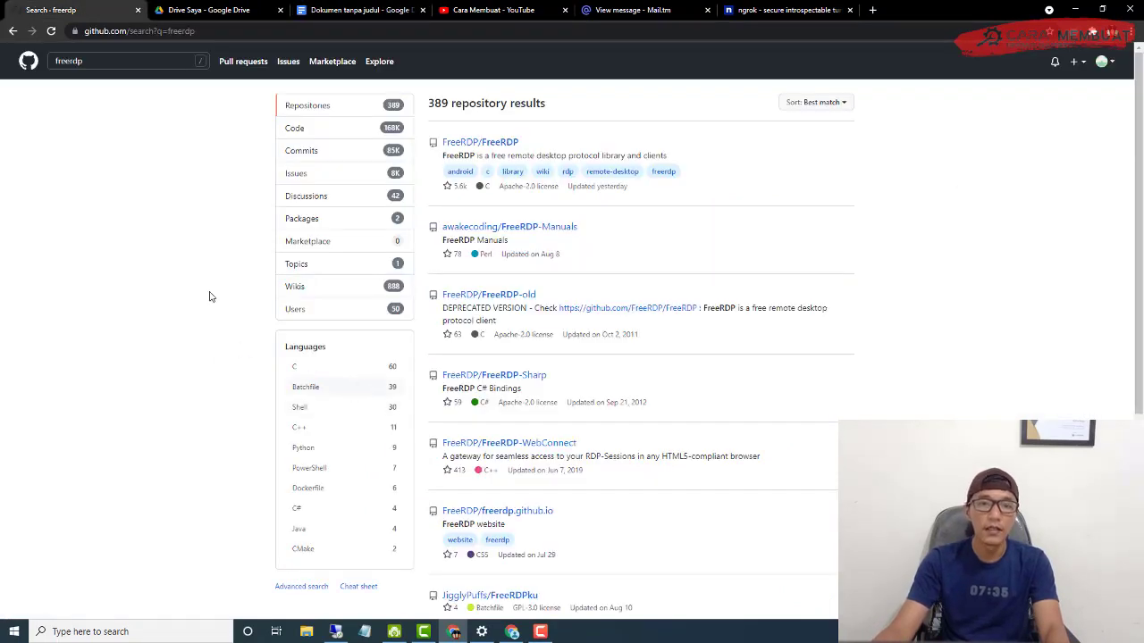
Filter the freerdp repository results to the Batchfile language.
{"action": "left_click", "coordinate": [95, 59]}
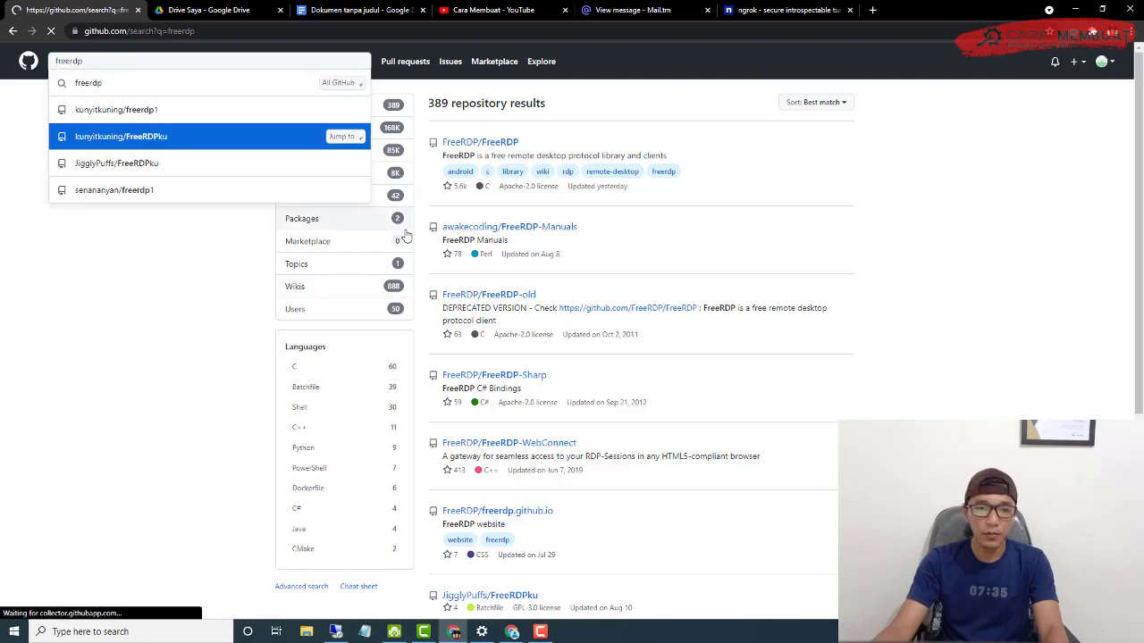
{"action": "left_click", "coordinate": [238, 337]}
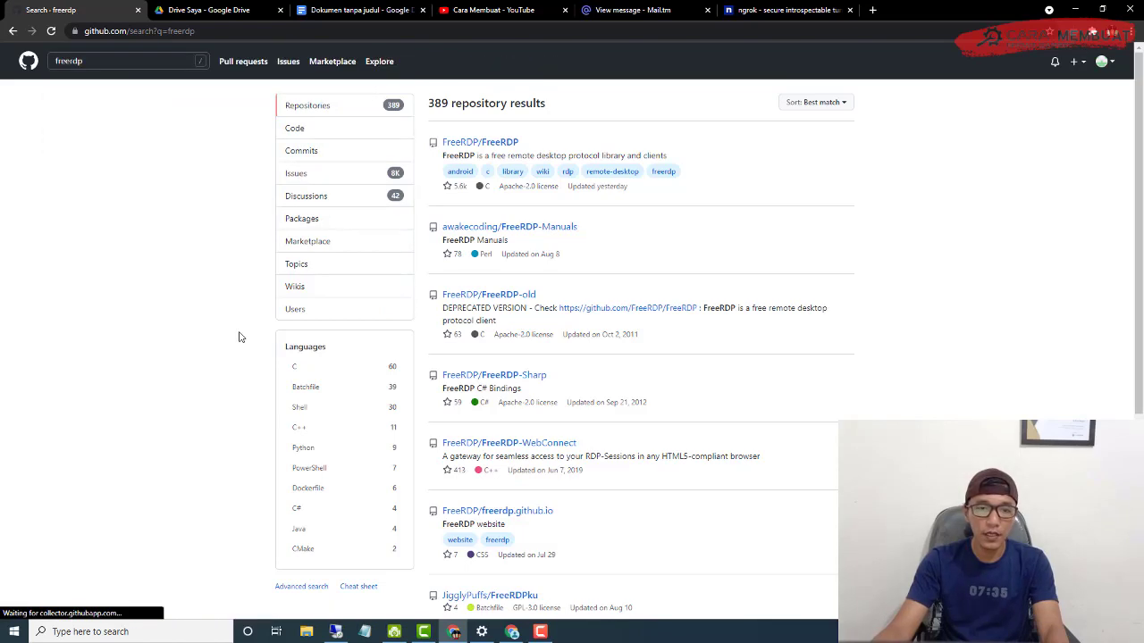
{"action": "left_click", "coordinate": [311, 392]}
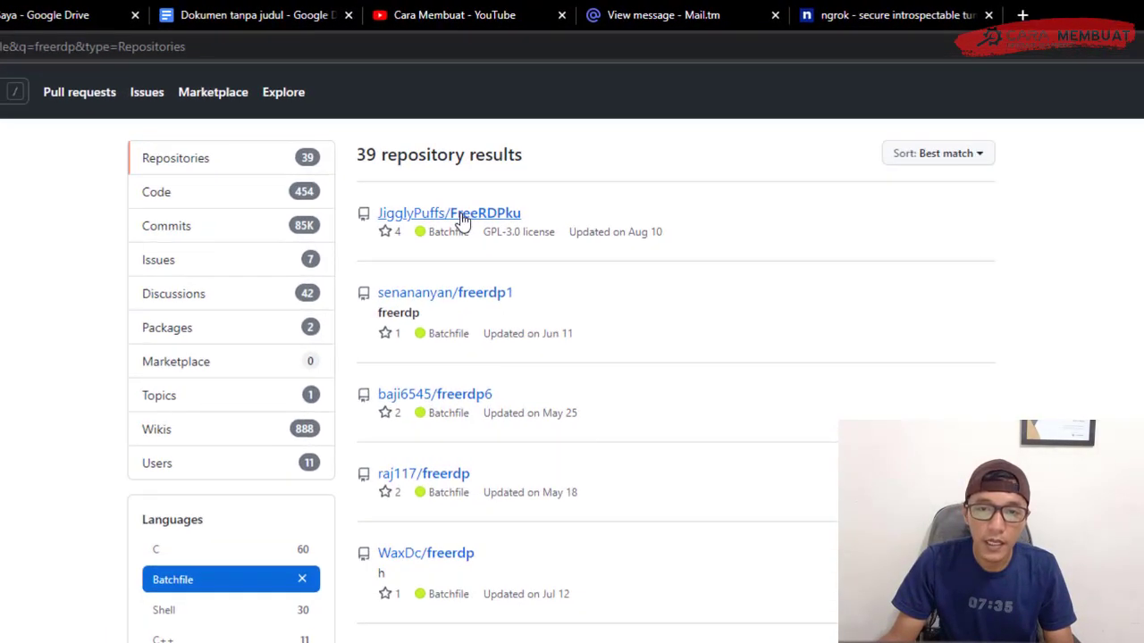
Open the JigglyPuffs/FreeRDPku repository in a new tab and fork it to the own account.
{"action": "right_click", "coordinate": [464, 218]}
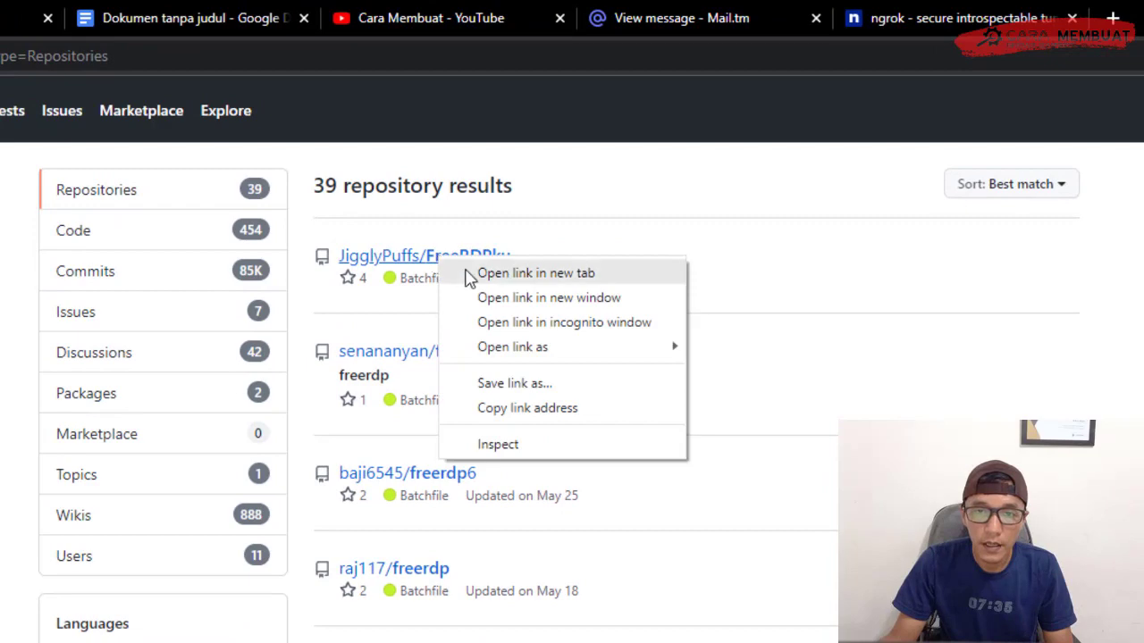
{"action": "left_click", "coordinate": [499, 225]}
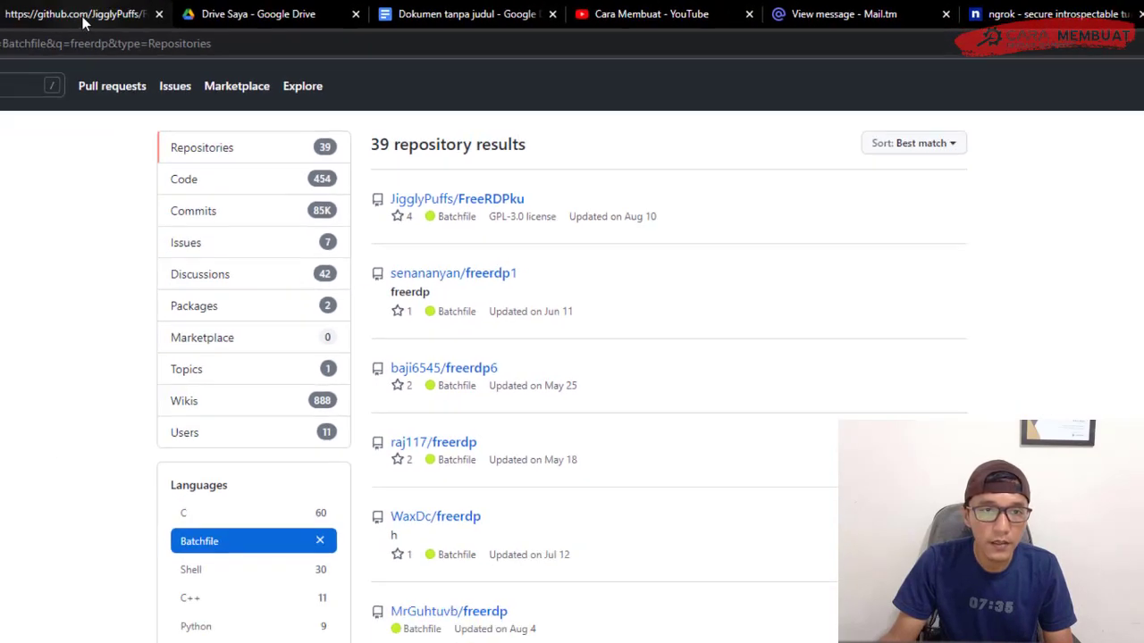
{"action": "left_click", "coordinate": [82, 16]}
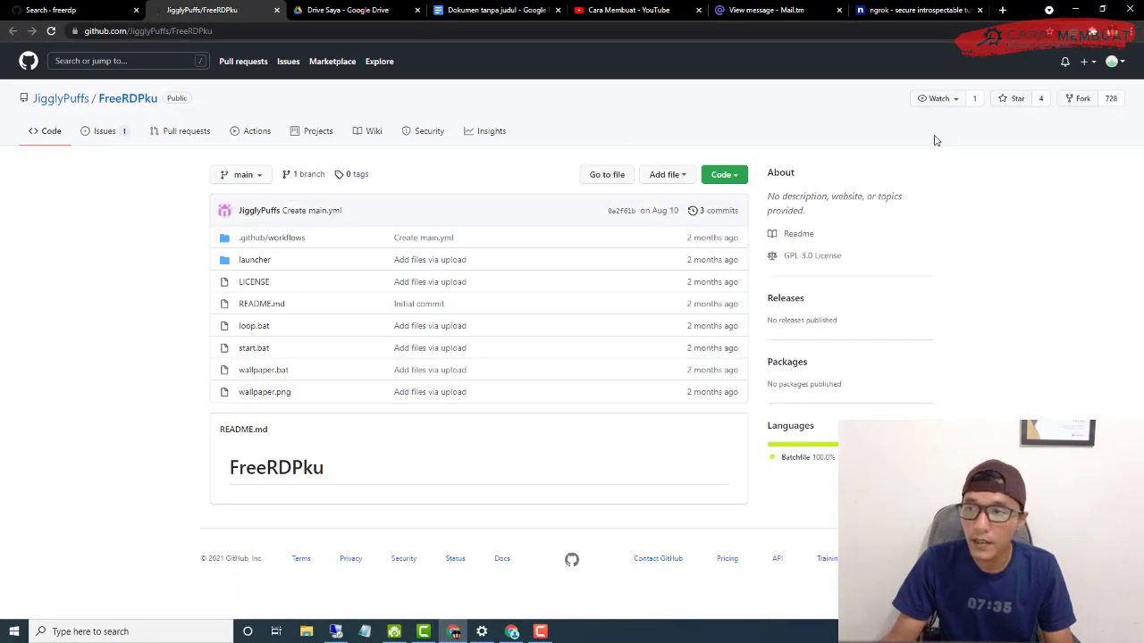
{"action": "left_click", "coordinate": [1079, 98]}
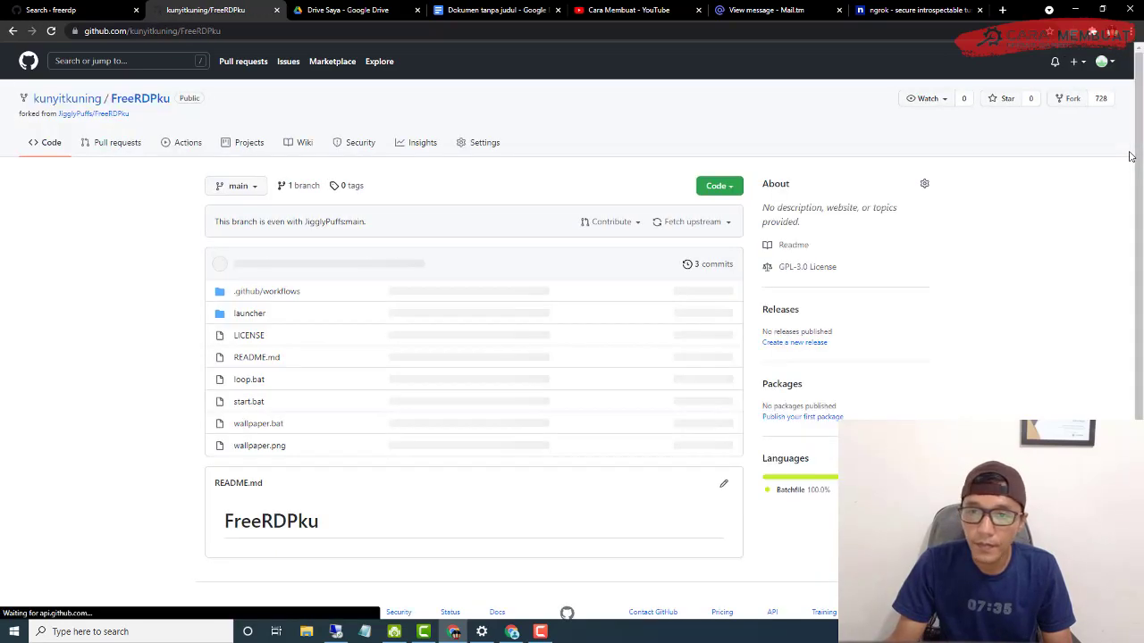
Remove the existing NGROK_AUTH_TOKEN secret from the forked FreeRDPku repository's Actions secrets.
{"action": "left_click", "coordinate": [487, 147]}
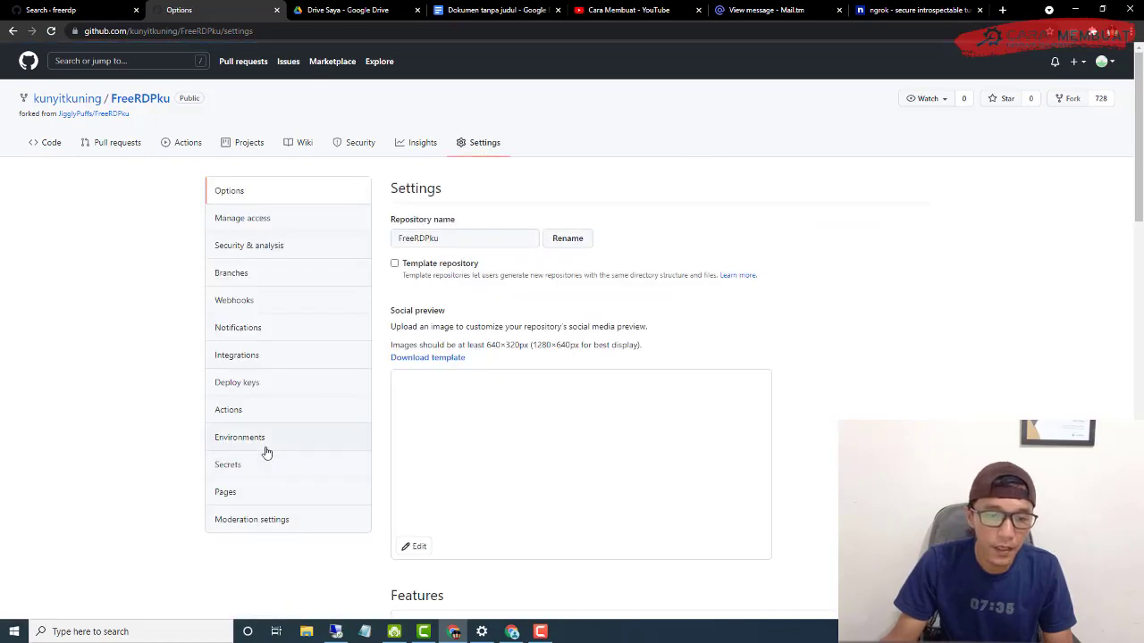
{"action": "left_click", "coordinate": [250, 466]}
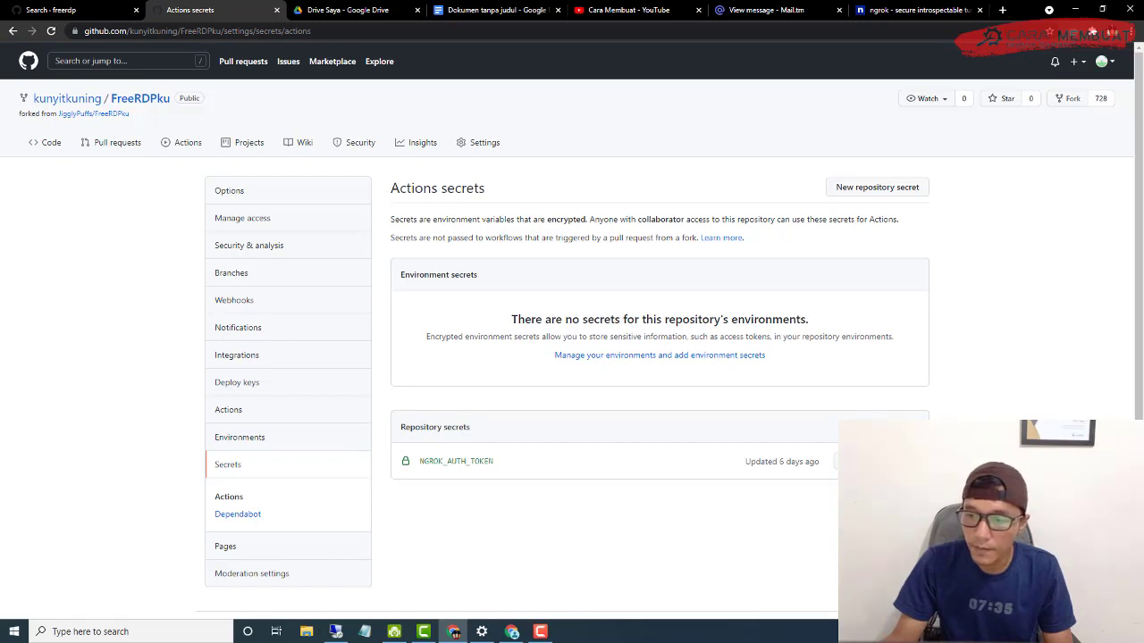
{"action": "left_click", "coordinate": [858, 461]}
{"action": "left_click", "coordinate": [530, 185]}
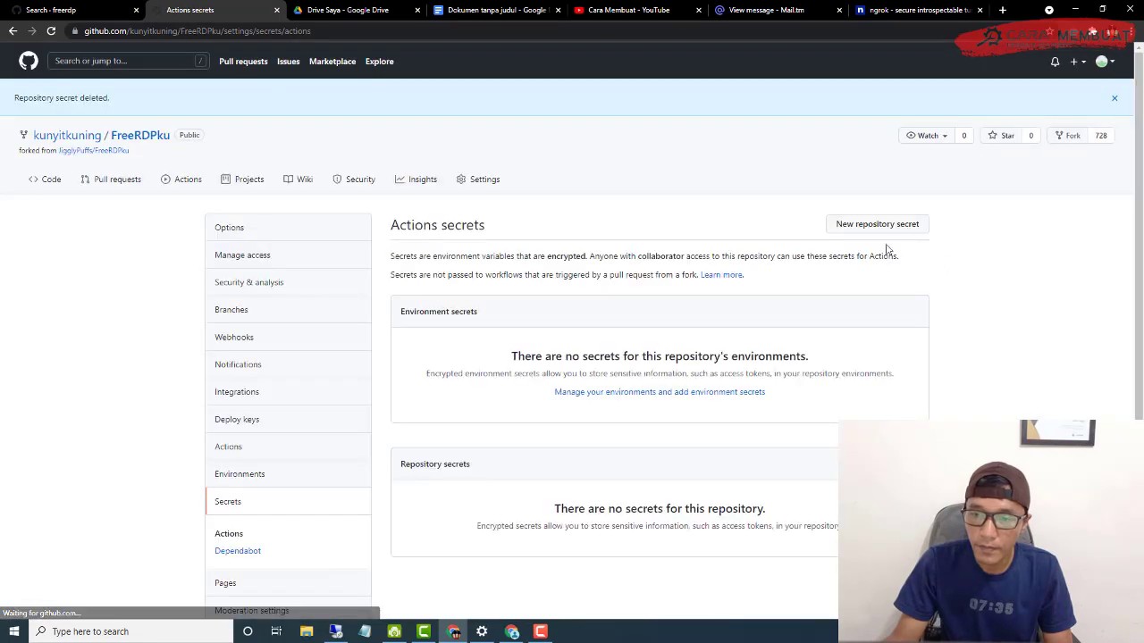
Start a new repository secret named NGROK_AUTH_TOKEN in the FreeRDPku fork.
{"action": "left_click", "coordinate": [876, 227]}
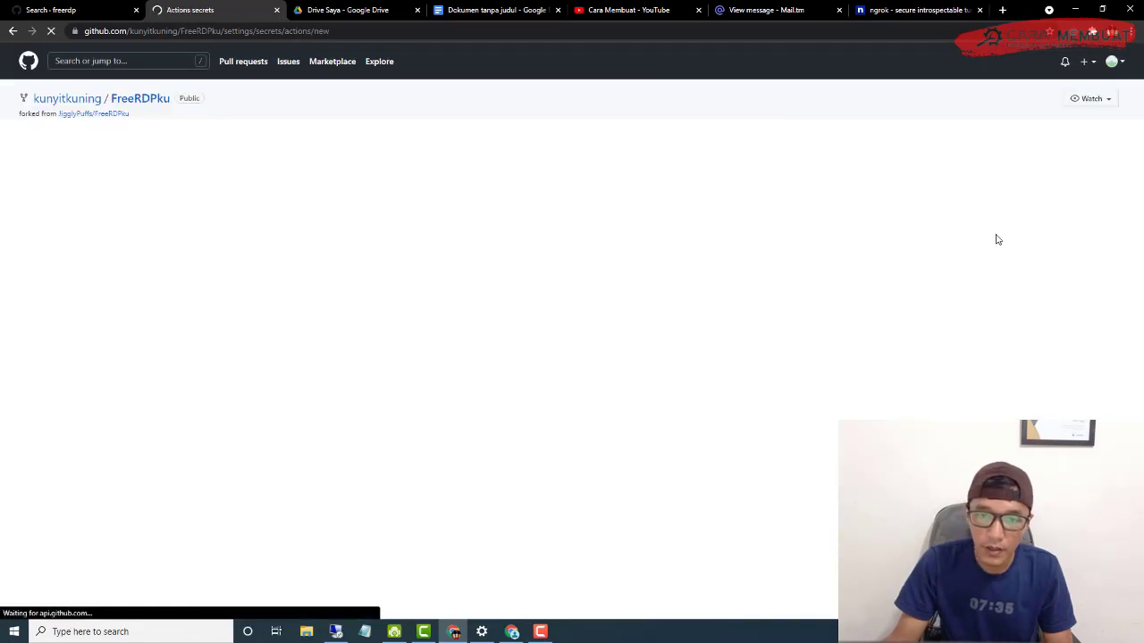
{"action": "left_click", "coordinate": [474, 241]}
{"action": "left_click", "coordinate": [466, 263]}
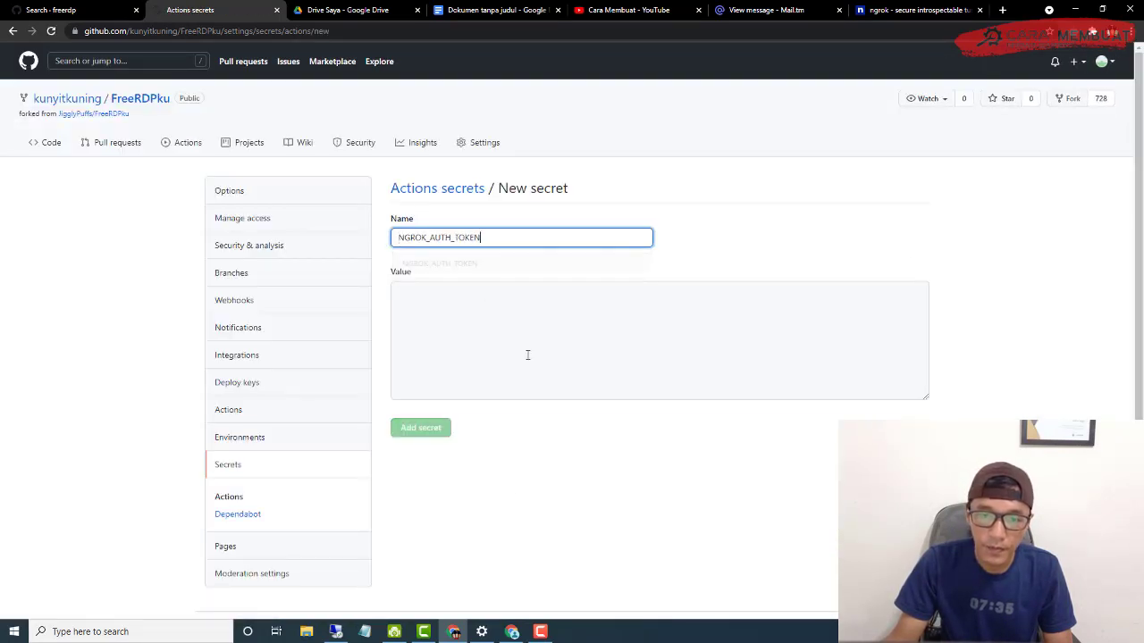
Copy the authtoken from the ngrok dashboard, paste it as the new secret's value, and add the secret.
{"action": "left_click", "coordinate": [510, 631]}
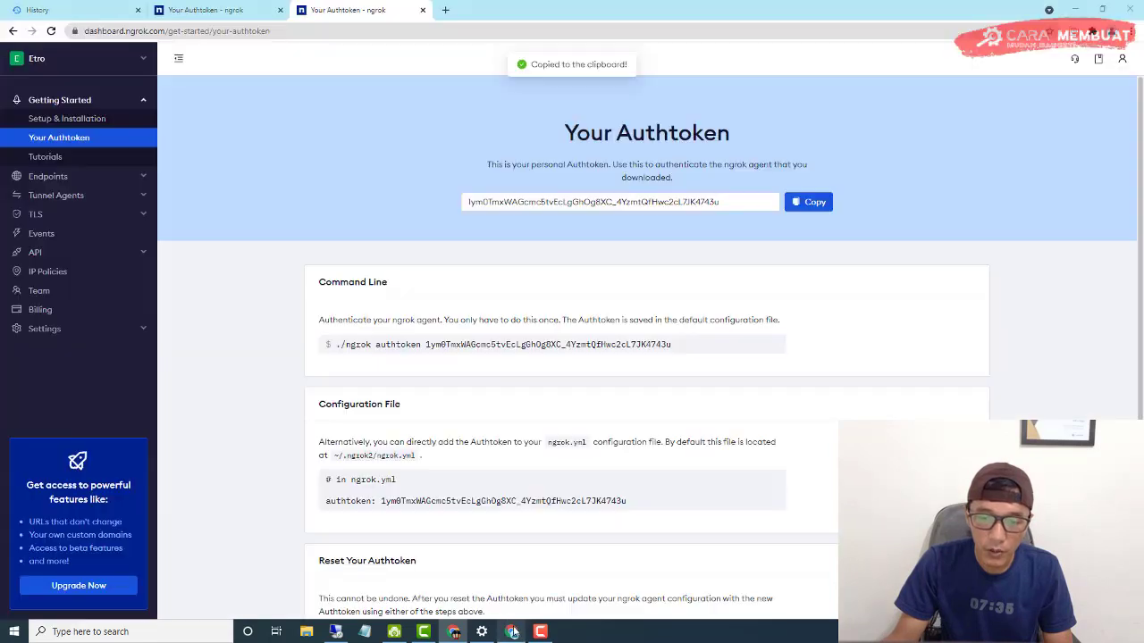
{"action": "left_click", "coordinate": [815, 202]}
{"action": "left_click", "coordinate": [453, 631]}
{"action": "left_click", "coordinate": [532, 341]}
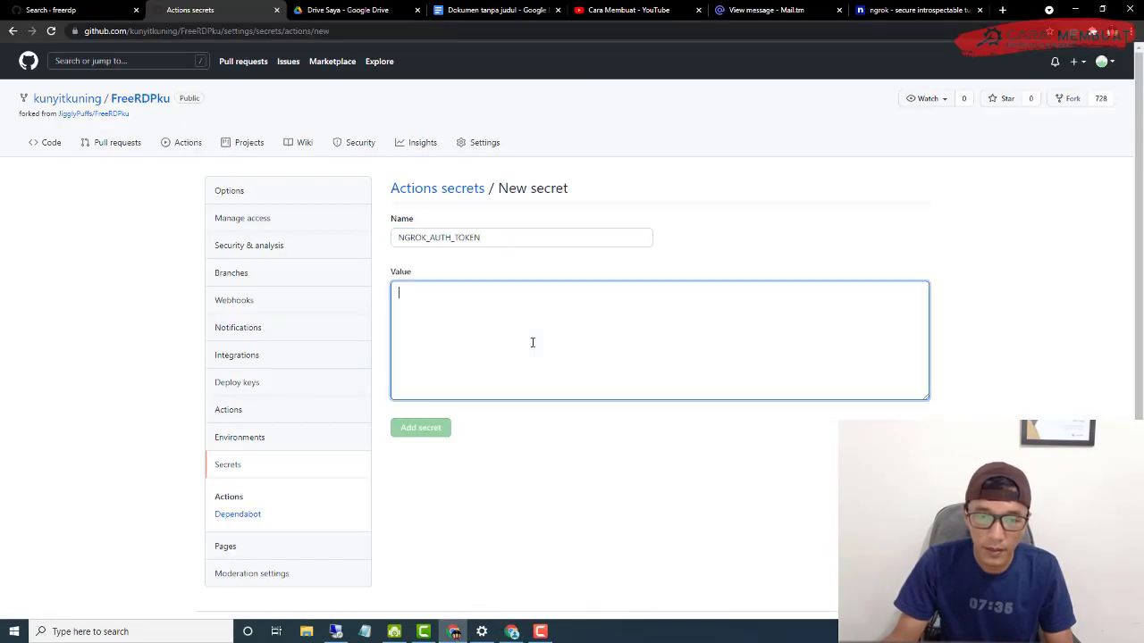
{"action": "key", "text": "ctrl+v"}
{"action": "left_click", "coordinate": [427, 431]}
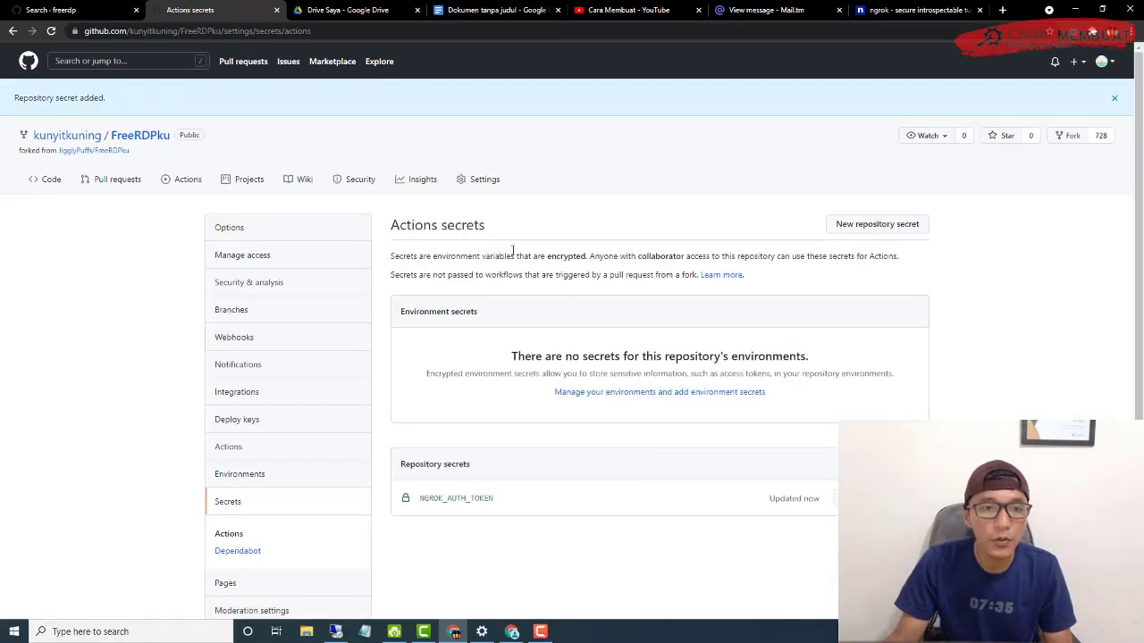
Open the build job of workflow run #2 in the FreeRDPku fork and re-run all its jobs.
{"action": "left_click", "coordinate": [188, 181]}
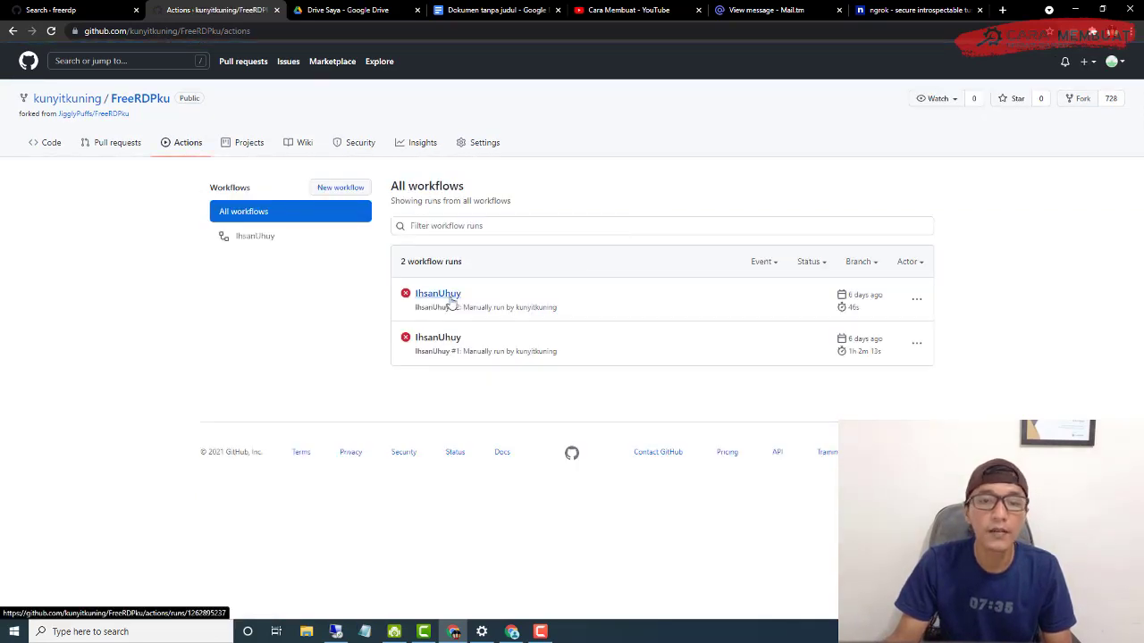
{"action": "left_click", "coordinate": [450, 298]}
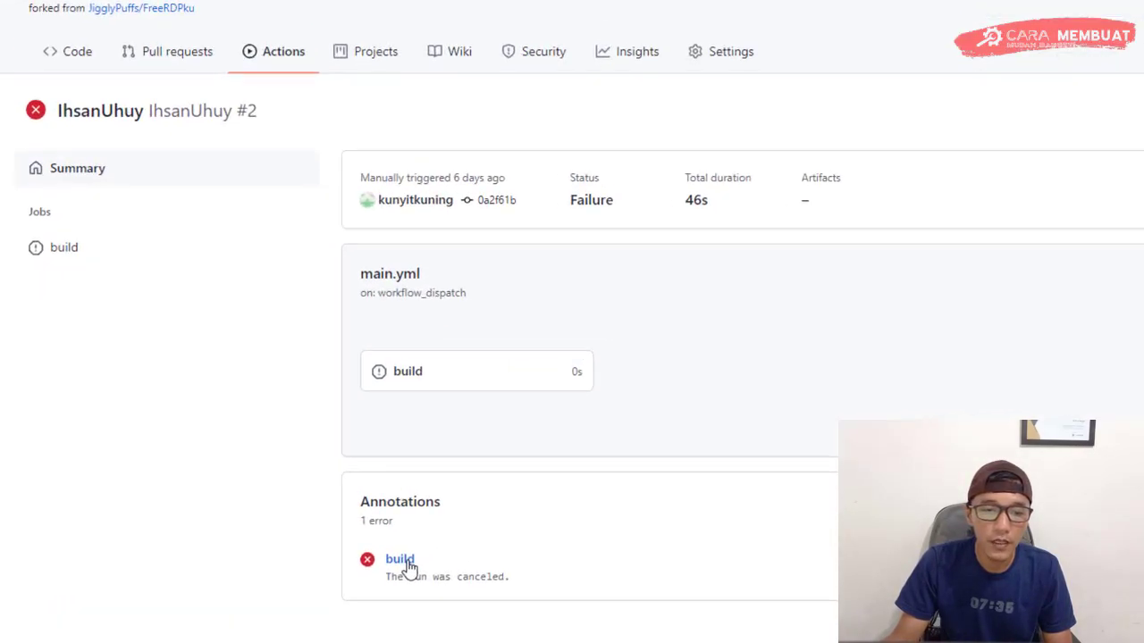
{"action": "left_click", "coordinate": [464, 370]}
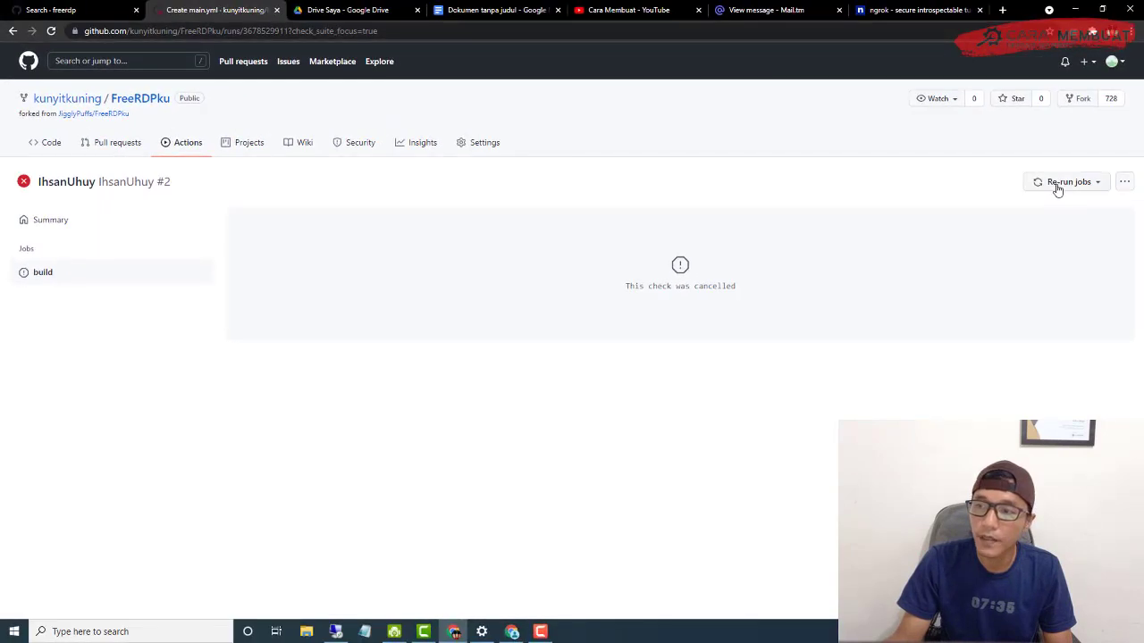
{"action": "left_click", "coordinate": [1057, 185]}
{"action": "left_click", "coordinate": [1044, 211]}
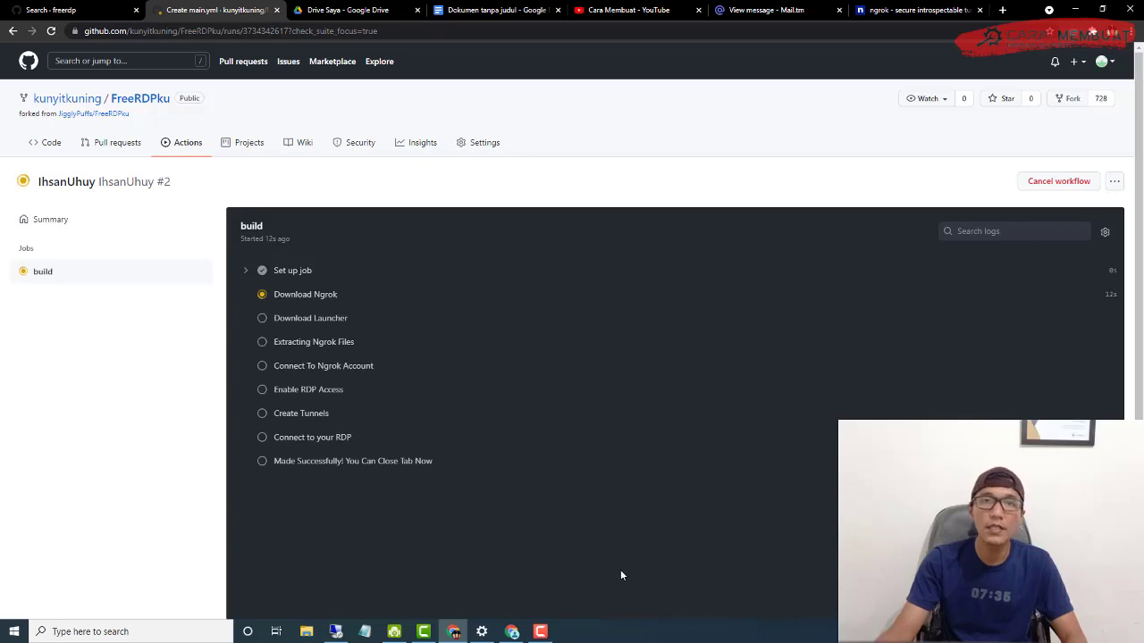
{"action": "left_click", "coordinate": [541, 632]}
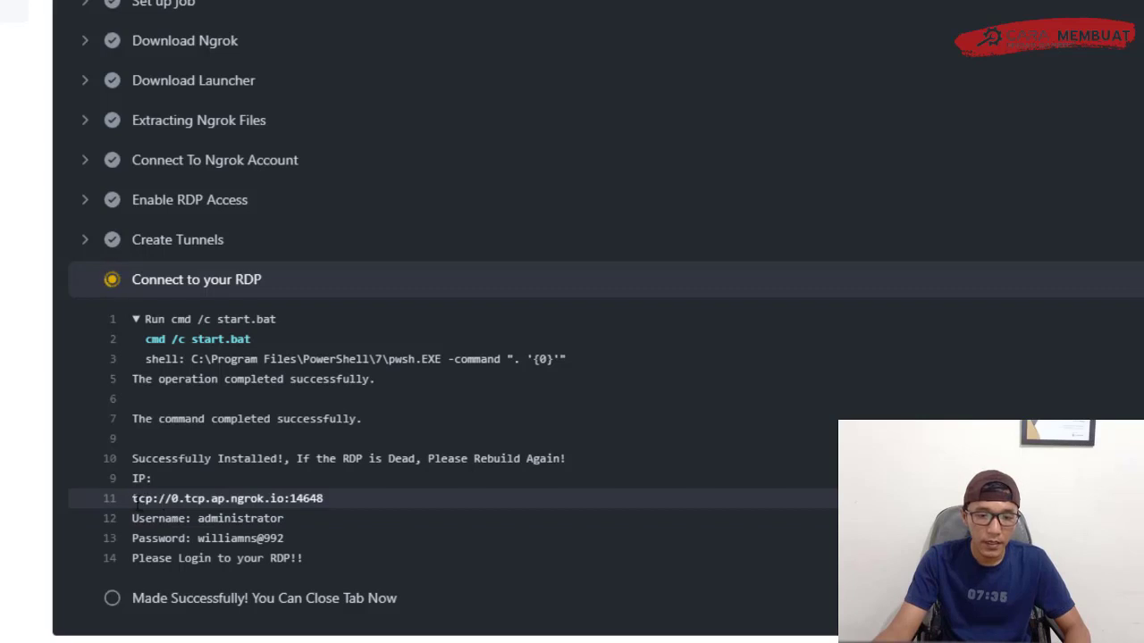
Select the RDP address, username and password lines in the build log, and the username in the Notepad copy.
{"action": "left_click_drag", "start_coordinate": [133, 499], "coordinate": [288, 537]}
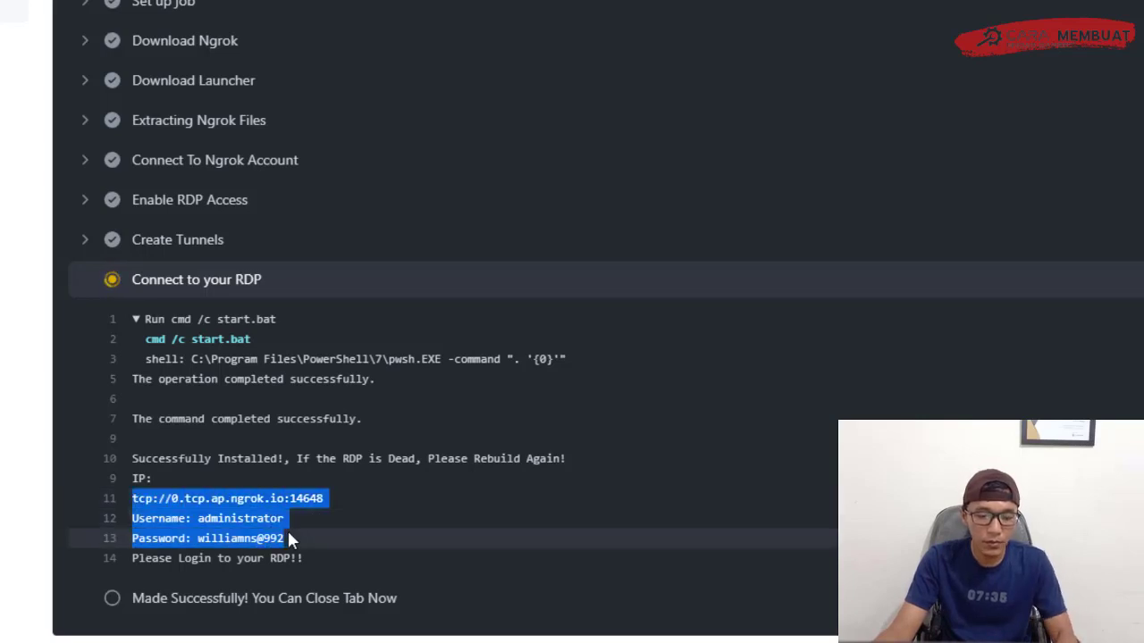
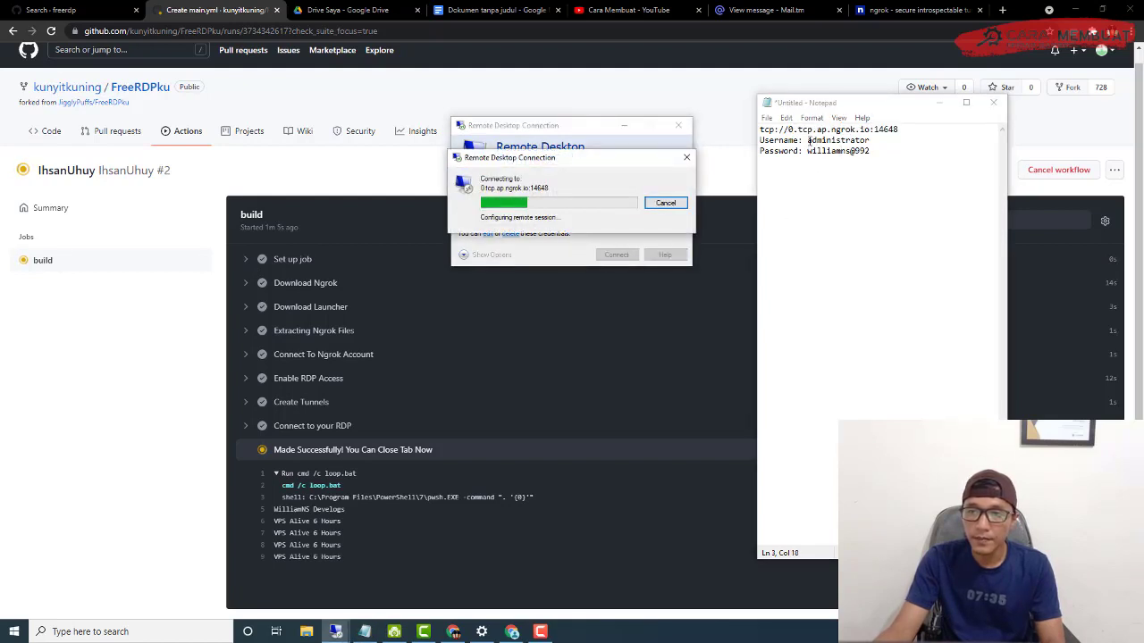
{"action": "double_click", "coordinate": [809, 141]}
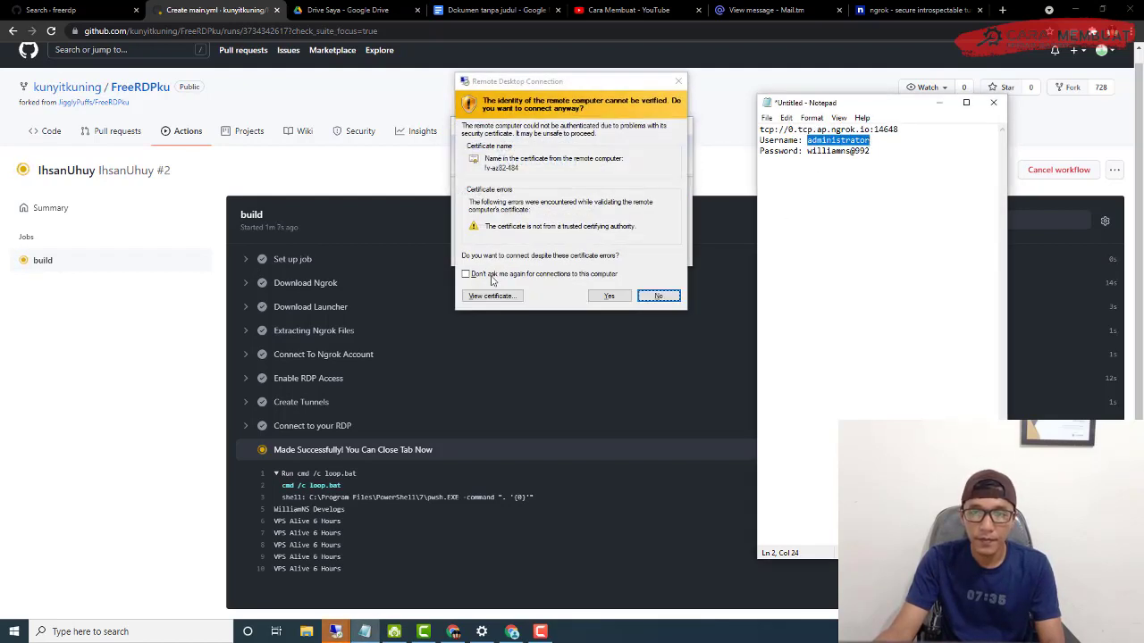
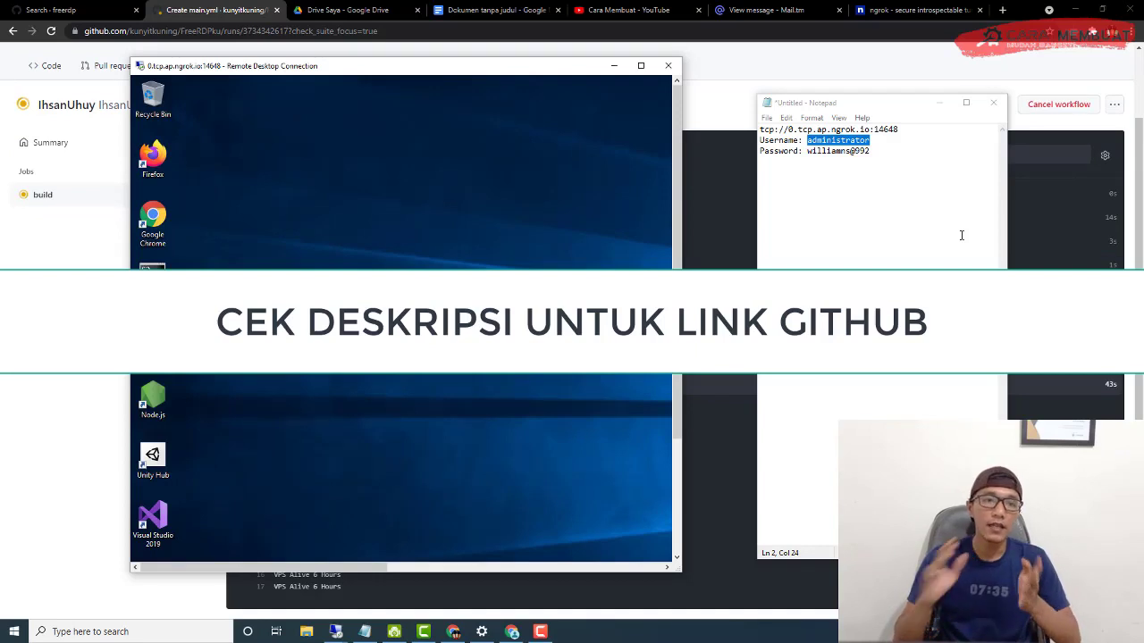
Return to the freerdp search results, look through the Batchfile repositories, and sort them by recently updated.
{"action": "left_click", "coordinate": [87, 16]}
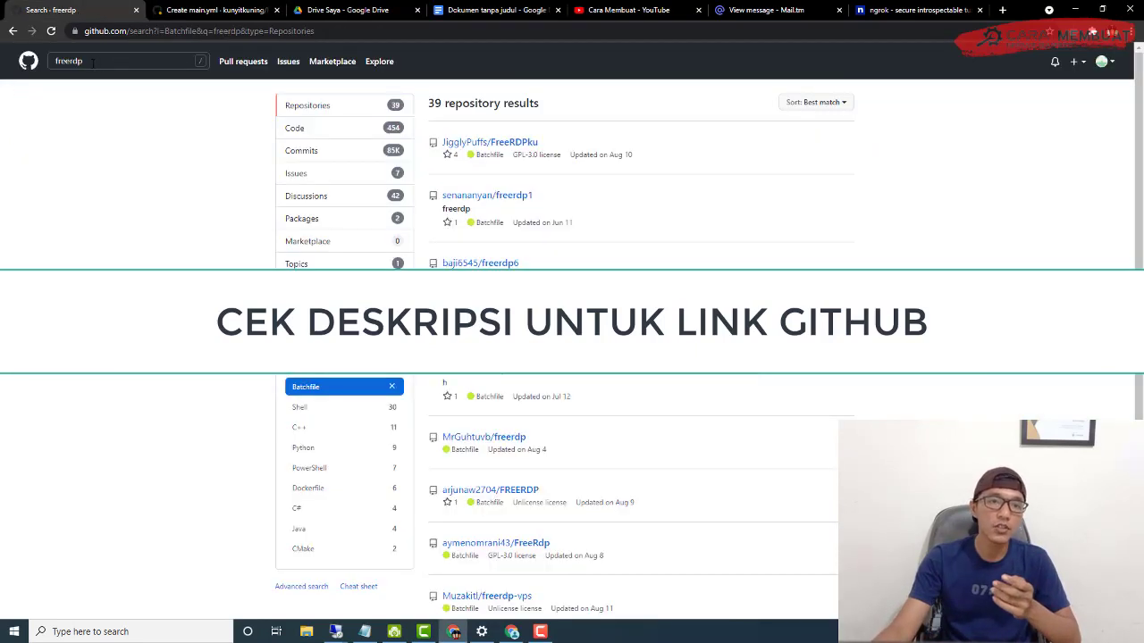
{"action": "left_click", "coordinate": [134, 61]}
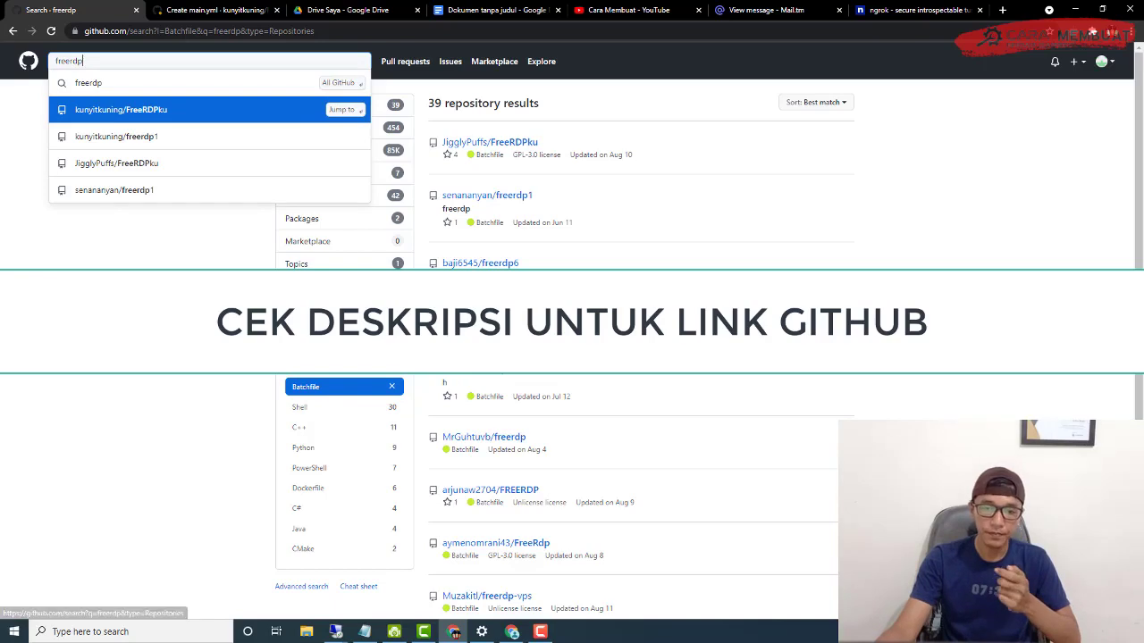
{"action": "scroll", "coordinate": [812, 313], "scroll_direction": "down", "scroll_amount": 3}
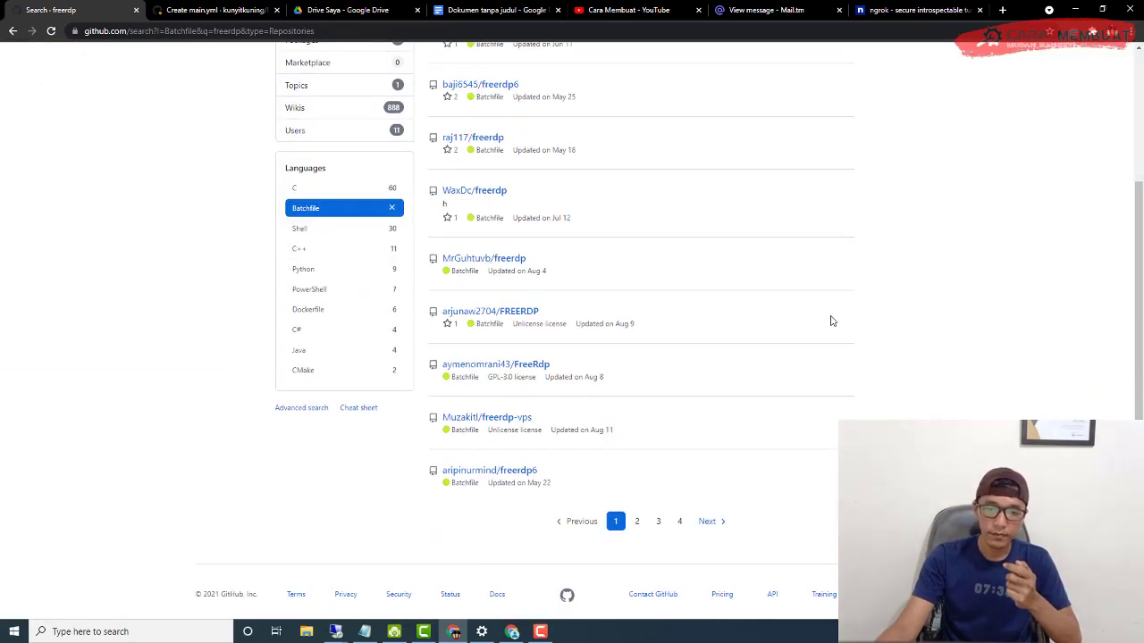
{"action": "scroll", "coordinate": [827, 321], "scroll_direction": "up", "scroll_amount": 3}
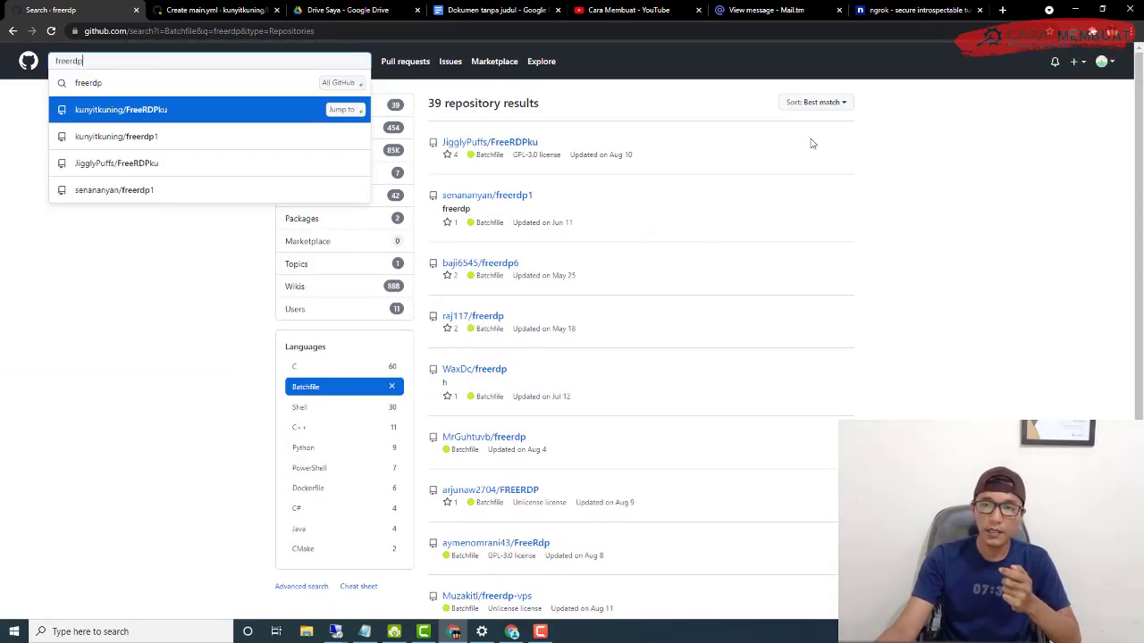
{"action": "left_click", "coordinate": [825, 104]}
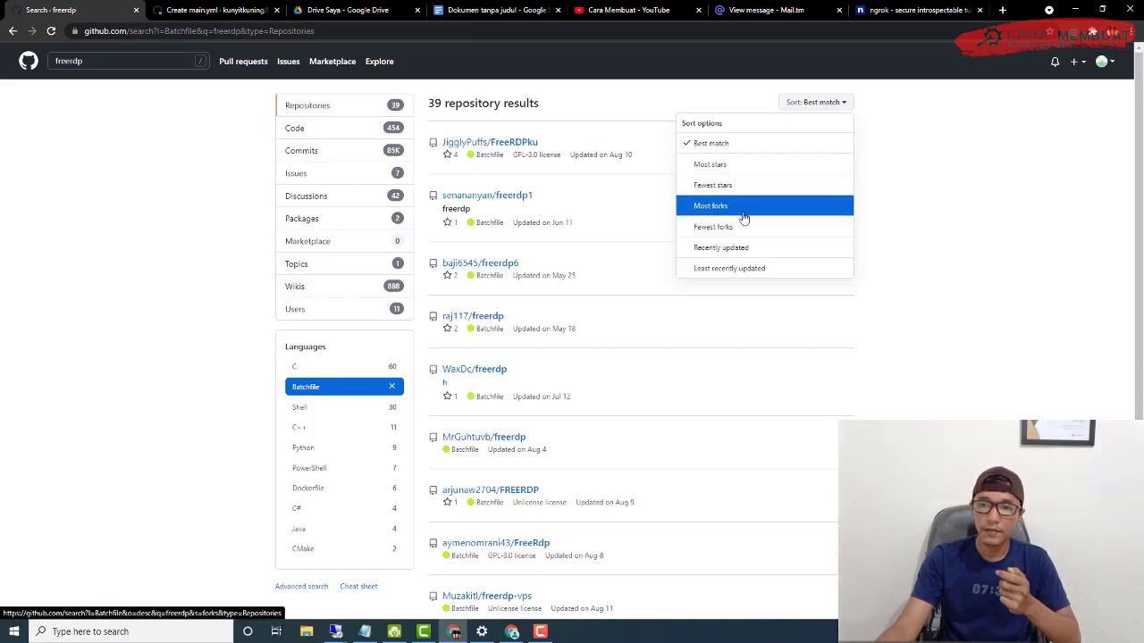
{"action": "left_click", "coordinate": [741, 247]}
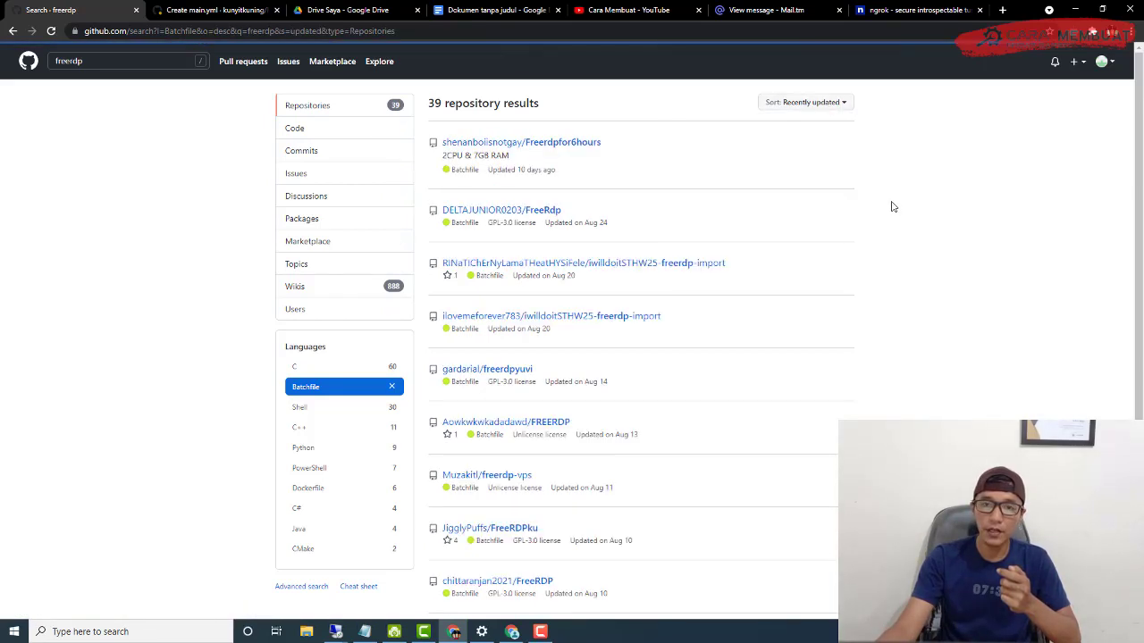
Sort the Batchfile freerdp repository results by most forks, and then by most stars.
{"action": "left_click", "coordinate": [808, 104]}
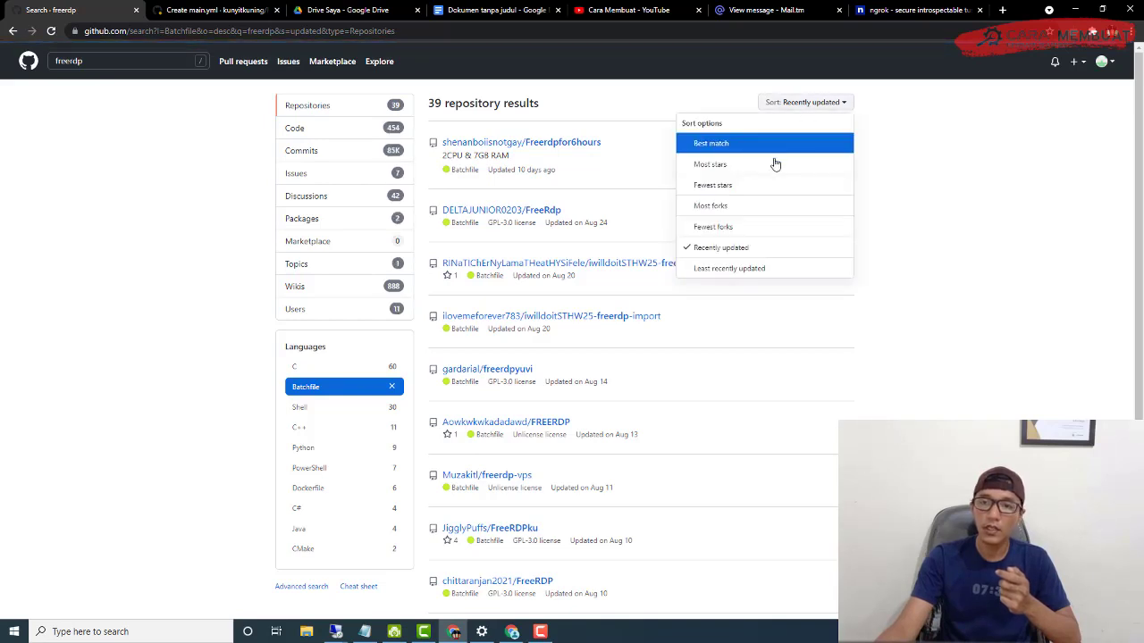
{"action": "left_click", "coordinate": [737, 215]}
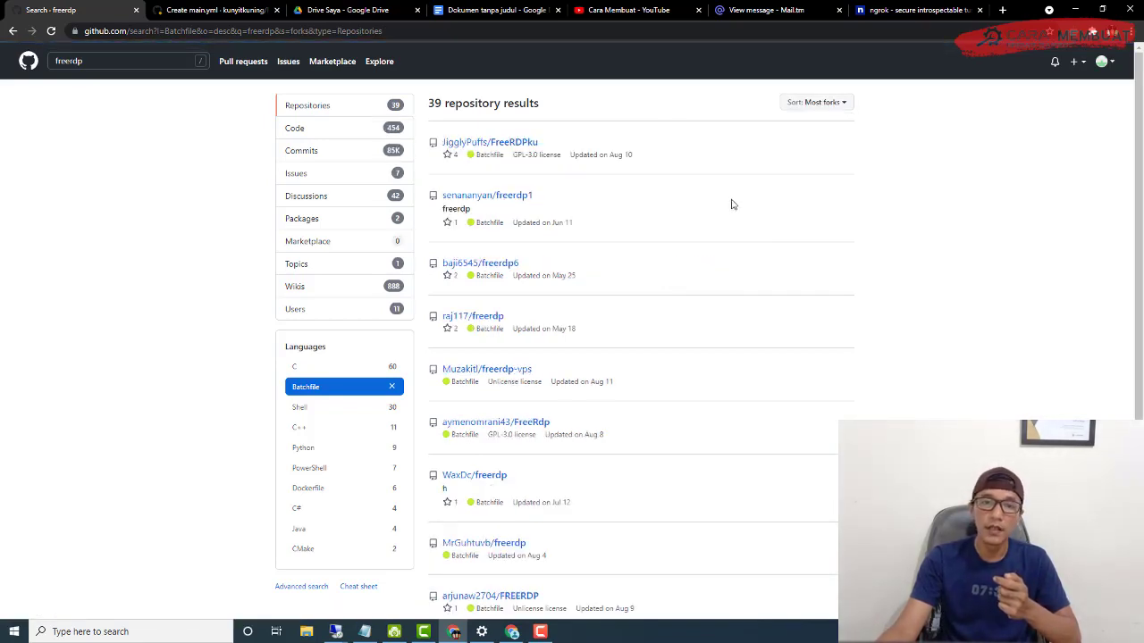
{"action": "left_click", "coordinate": [826, 104]}
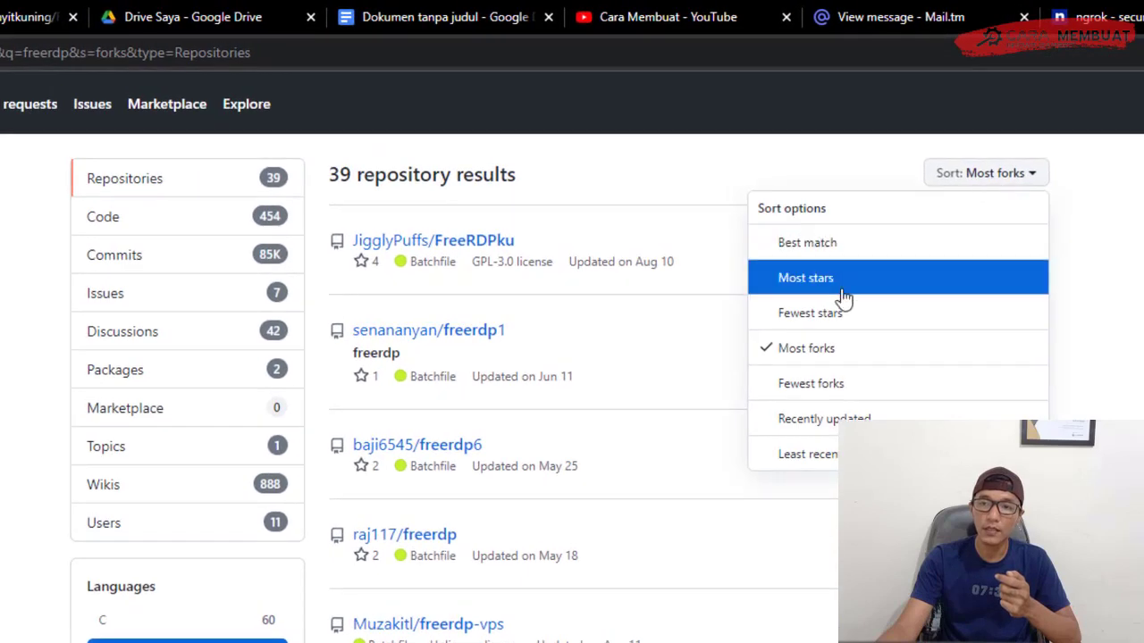
{"action": "left_click", "coordinate": [845, 286]}
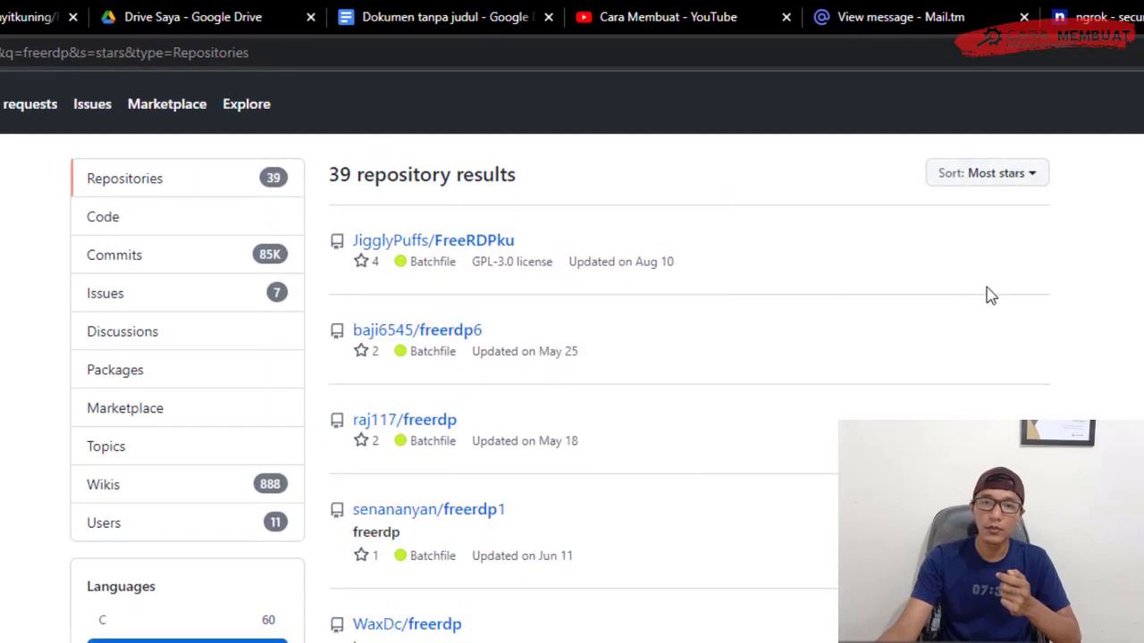
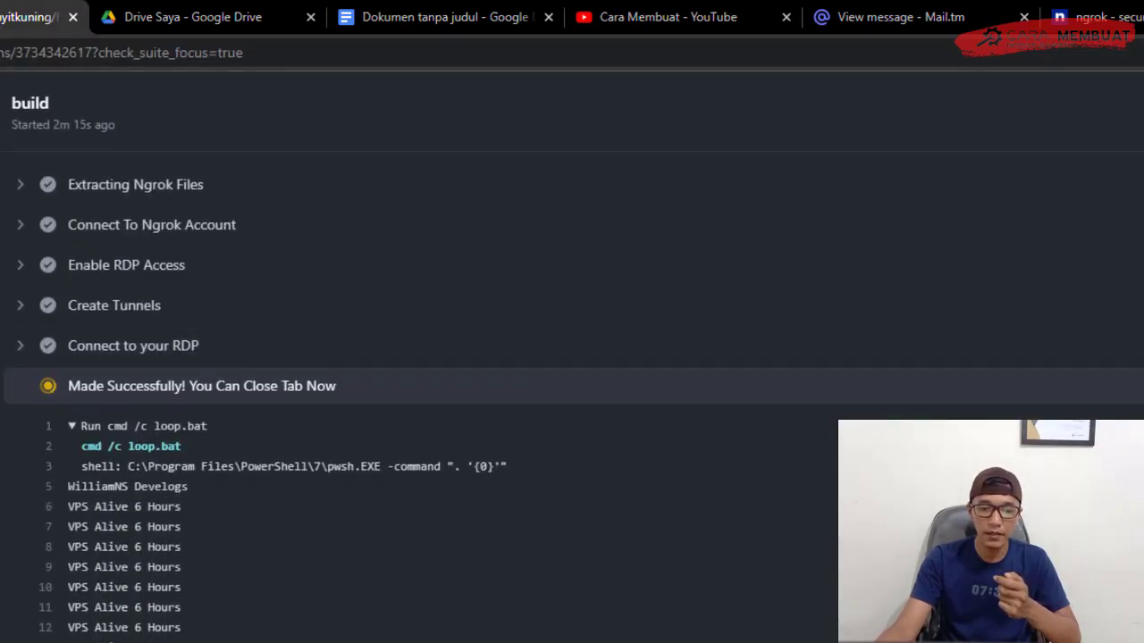
Bring up the ngrok remote desktop session for a check, and minimize it to return to the build log.
{"action": "key", "text": "alt+Tab"}
{"action": "left_click", "coordinate": [688, 111]}
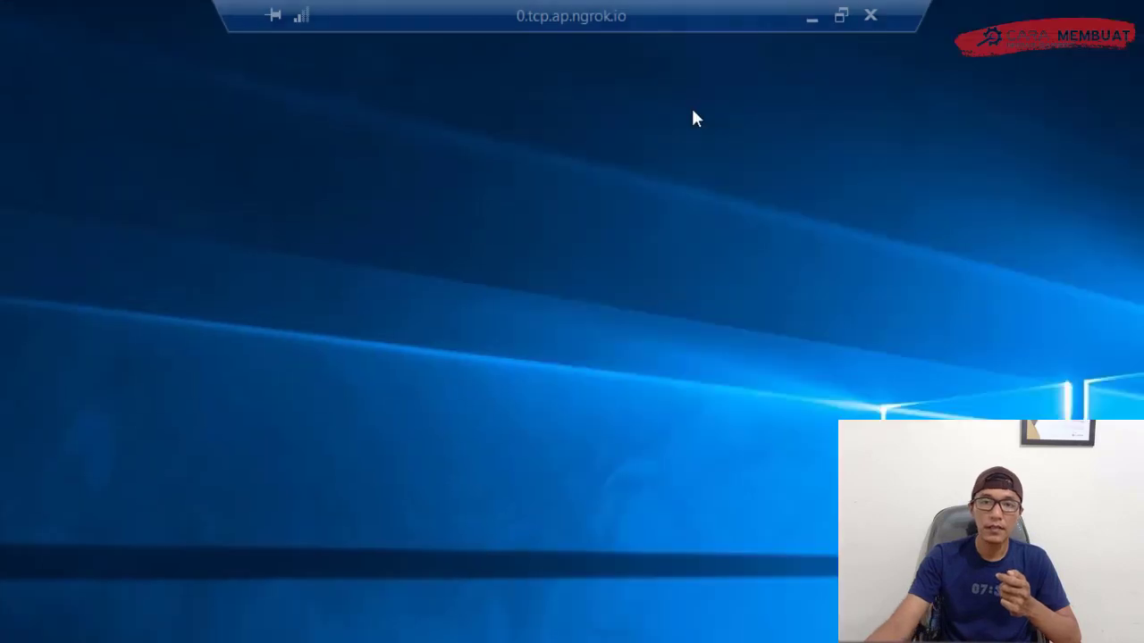
{"action": "left_click", "coordinate": [811, 17]}
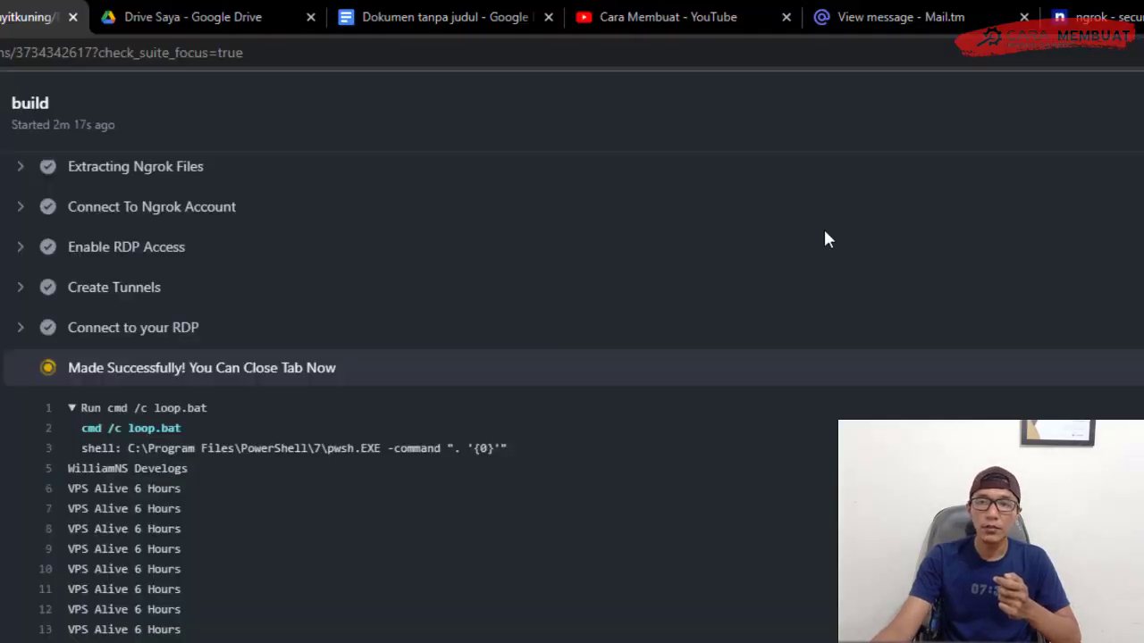
Switch to the Google Docs outline and view the DAFTAR ISI list, placing the cursor in the item about flagged GitHub accounts.
{"action": "left_click", "coordinate": [429, 20]}
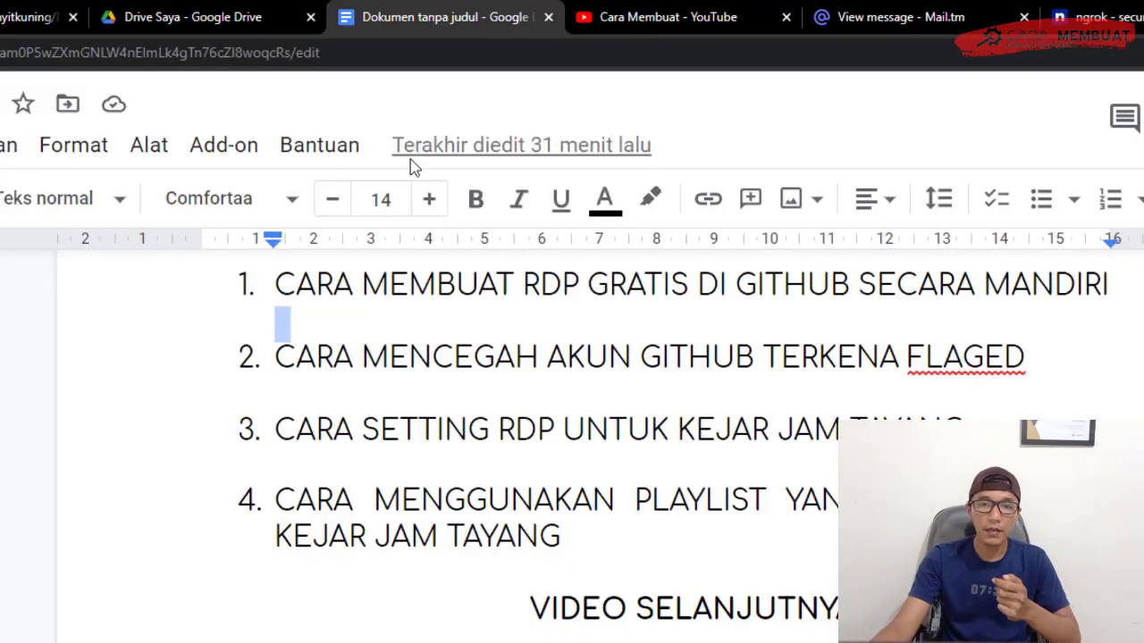
{"action": "left_click", "coordinate": [644, 356]}
{"action": "scroll", "coordinate": [591, 379], "scroll_direction": "up", "scroll_amount": 2}
{"action": "scroll", "coordinate": [590, 379], "scroll_direction": "up", "scroll_amount": 1}
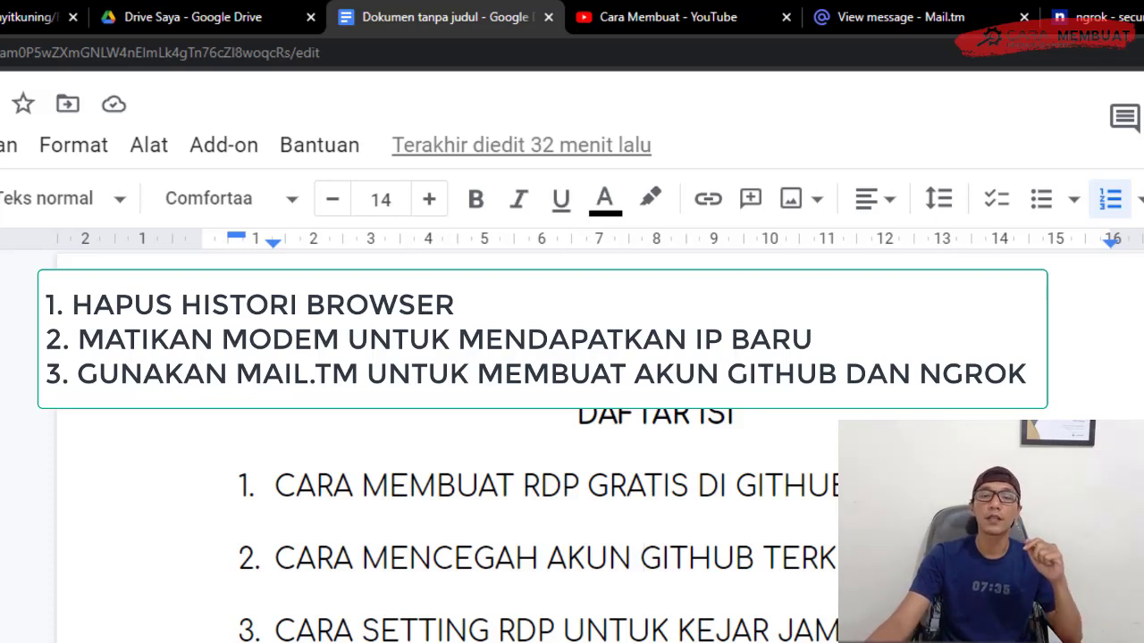
Go through the first three DAFTAR ISI items, marking the GitHub RDP, flagged account and RDP setting lines.
{"action": "left_click", "coordinate": [468, 630]}
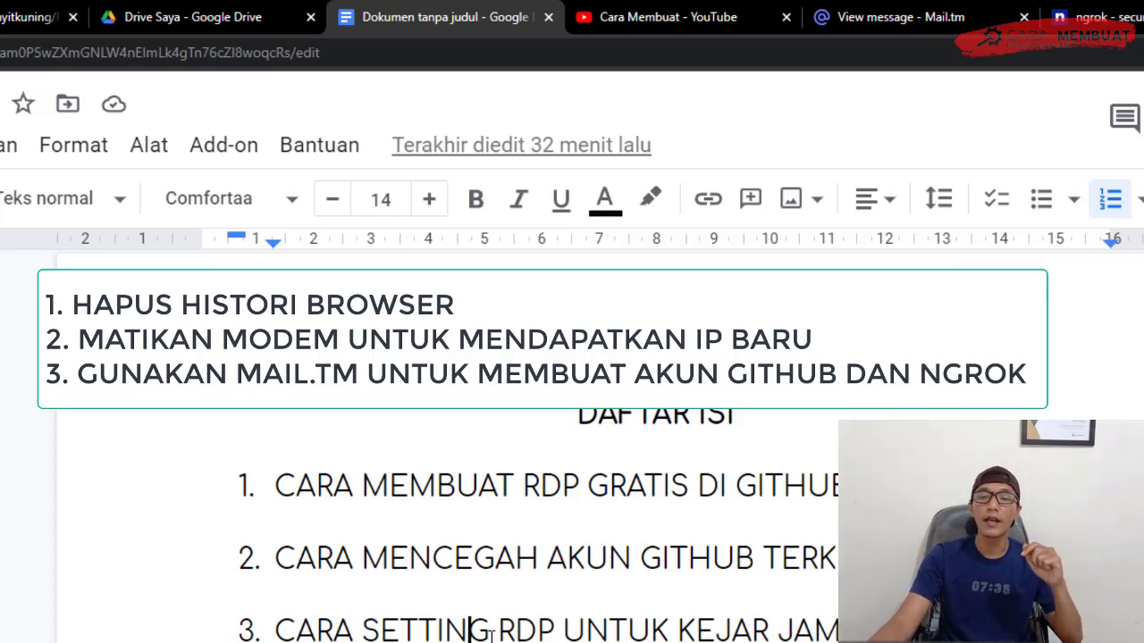
{"action": "left_click", "coordinate": [355, 485]}
{"action": "key", "text": "shift+End"}
{"action": "left_click", "coordinate": [641, 556]}
{"action": "left_click_drag", "start_coordinate": [279, 562], "coordinate": [670, 561]}
{"action": "left_click", "coordinate": [559, 630]}
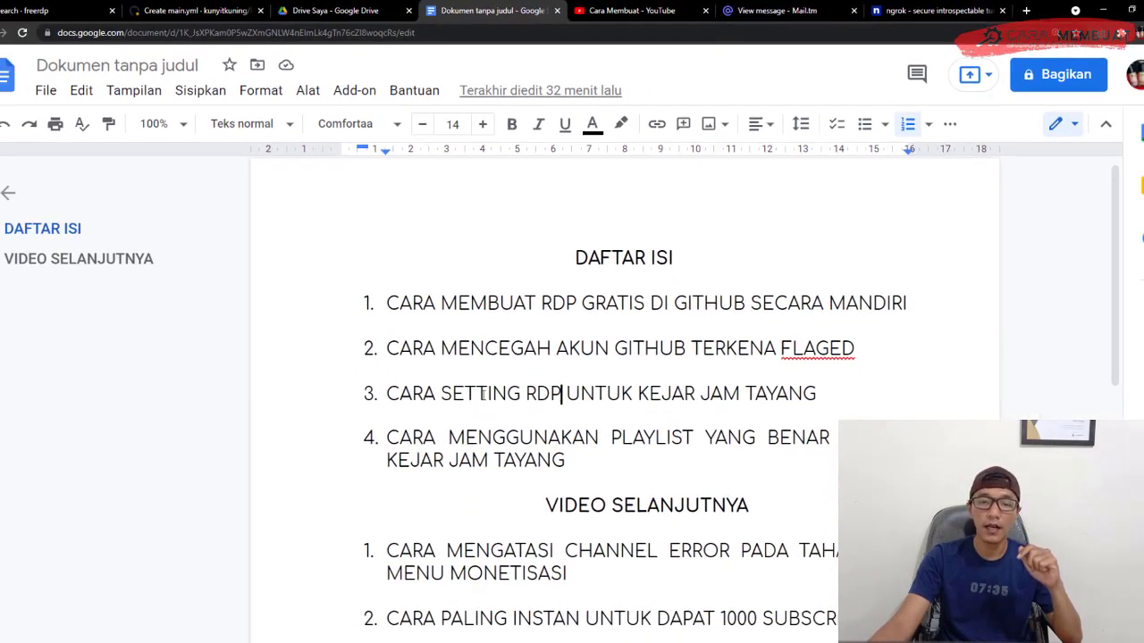
{"action": "left_click", "coordinate": [747, 374], "text": "shift"}
{"action": "left_click", "coordinate": [748, 374]}
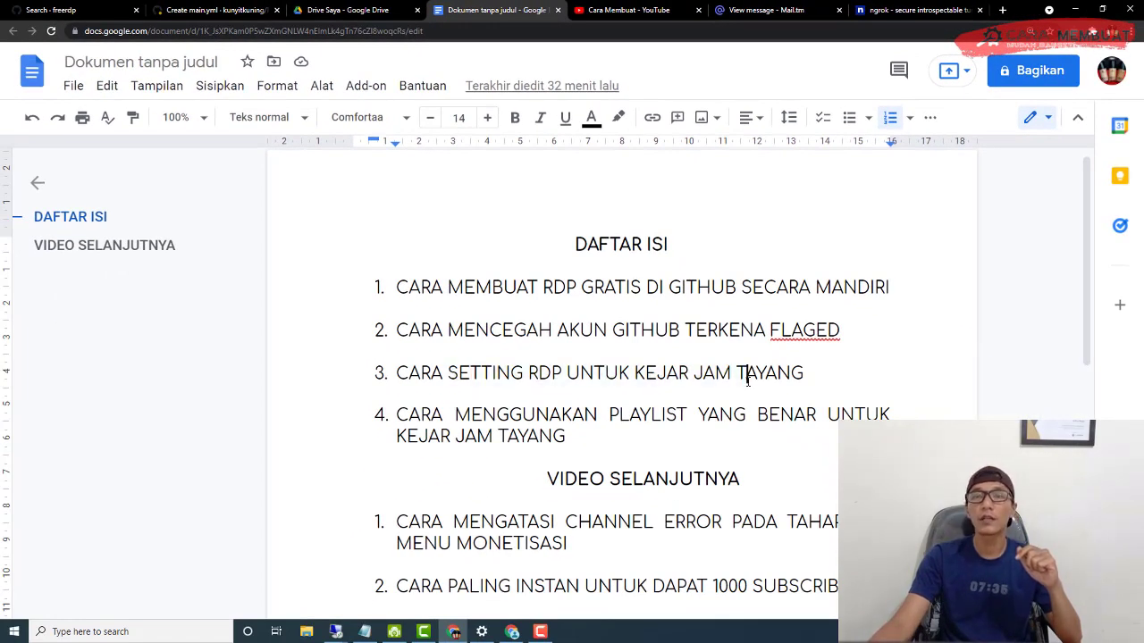
Switch to the ngrok remote desktop session and launch Google Chrome from its desktop.
{"action": "mouse_move", "coordinate": [335, 631]}
{"action": "left_click", "coordinate": [392, 585]}
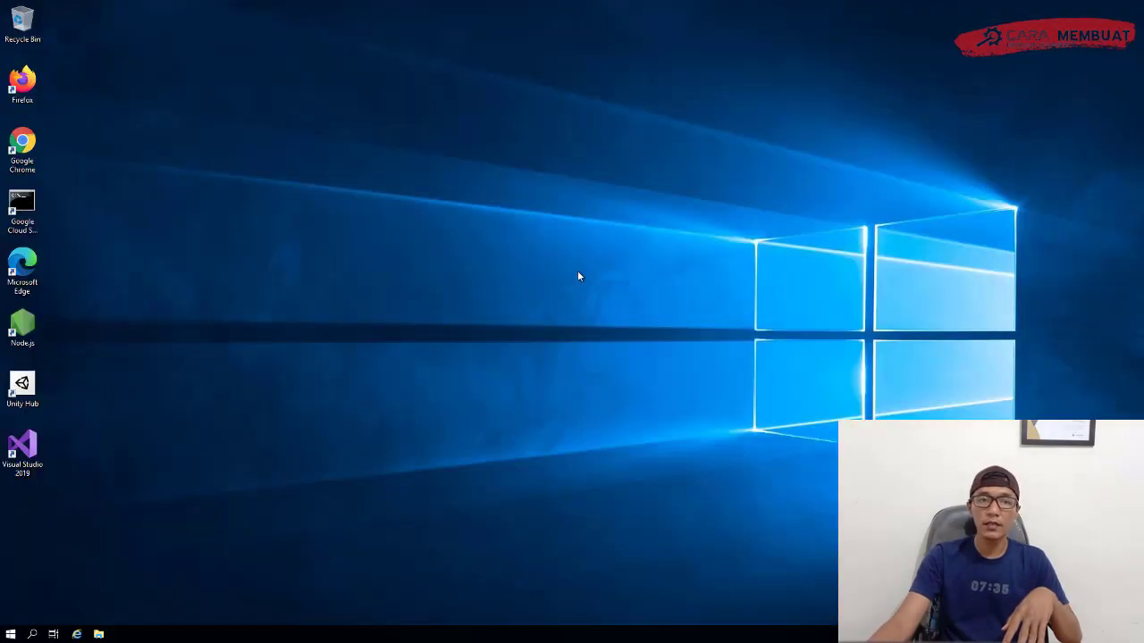
{"action": "double_click", "coordinate": [27, 147]}
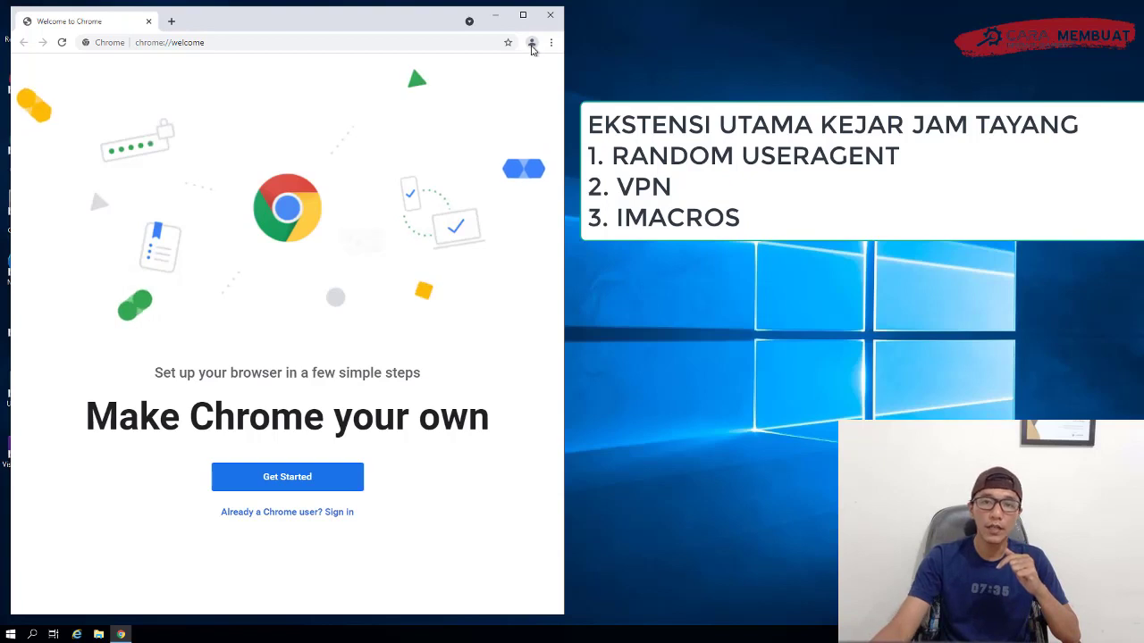
Add a Chrome profile without an account and name it 1.
{"action": "left_click", "coordinate": [531, 46]}
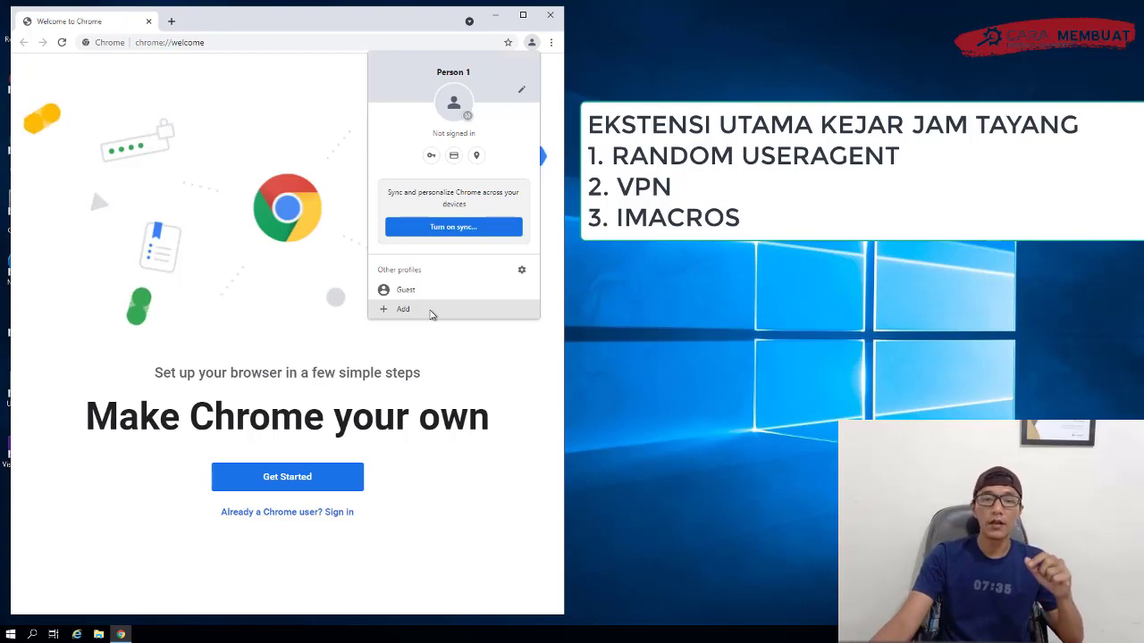
{"action": "left_click", "coordinate": [432, 314]}
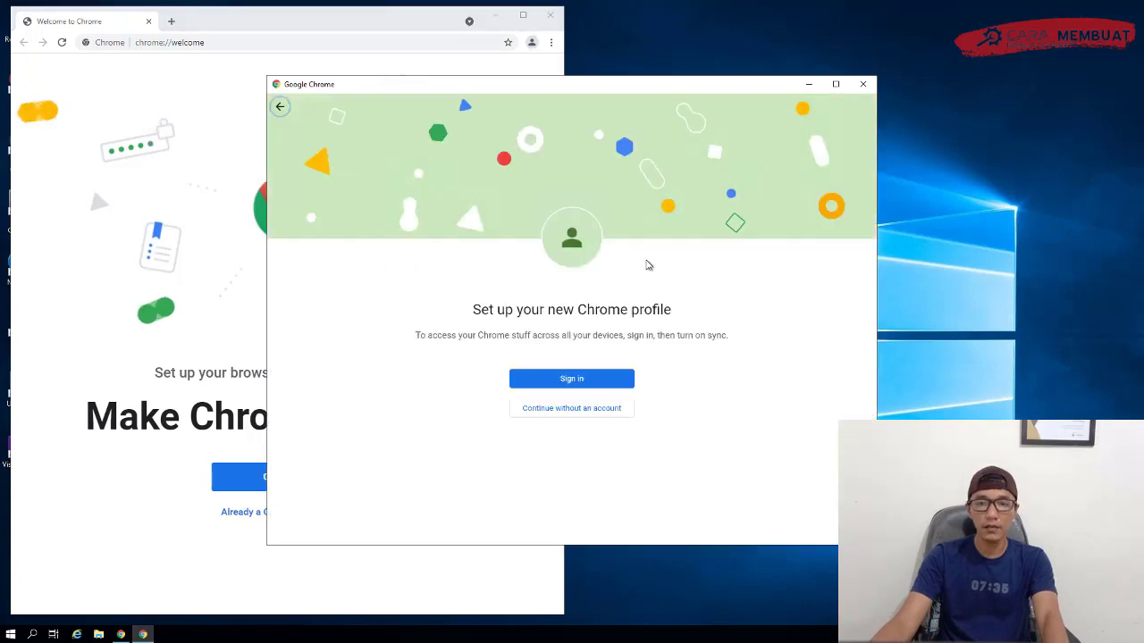
{"action": "left_click", "coordinate": [560, 410]}
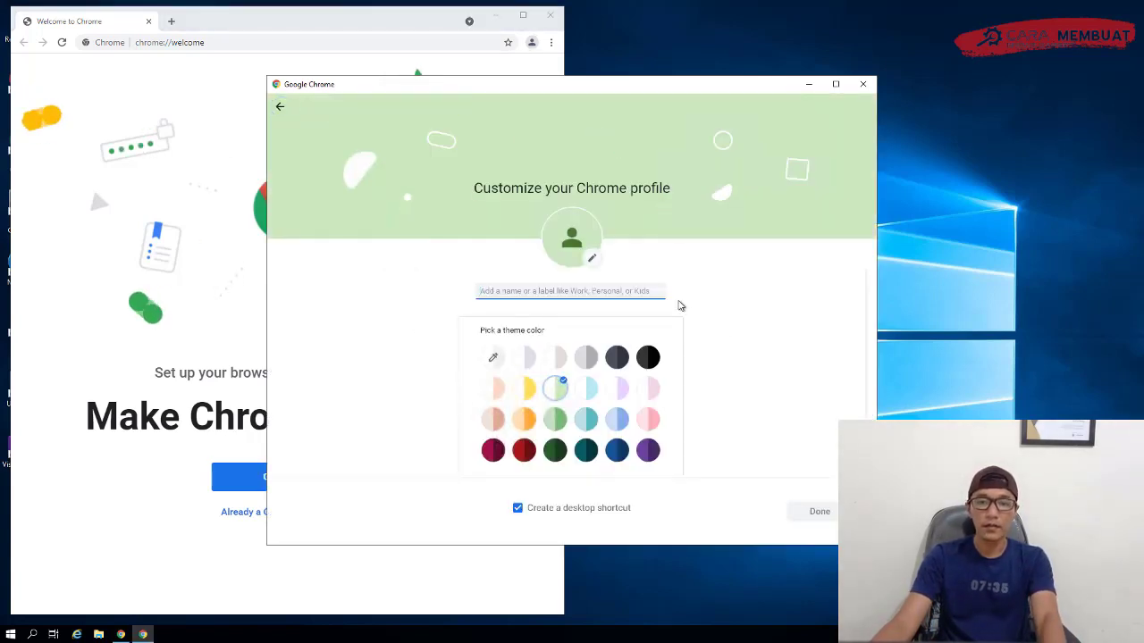
{"action": "type", "text": "1"}
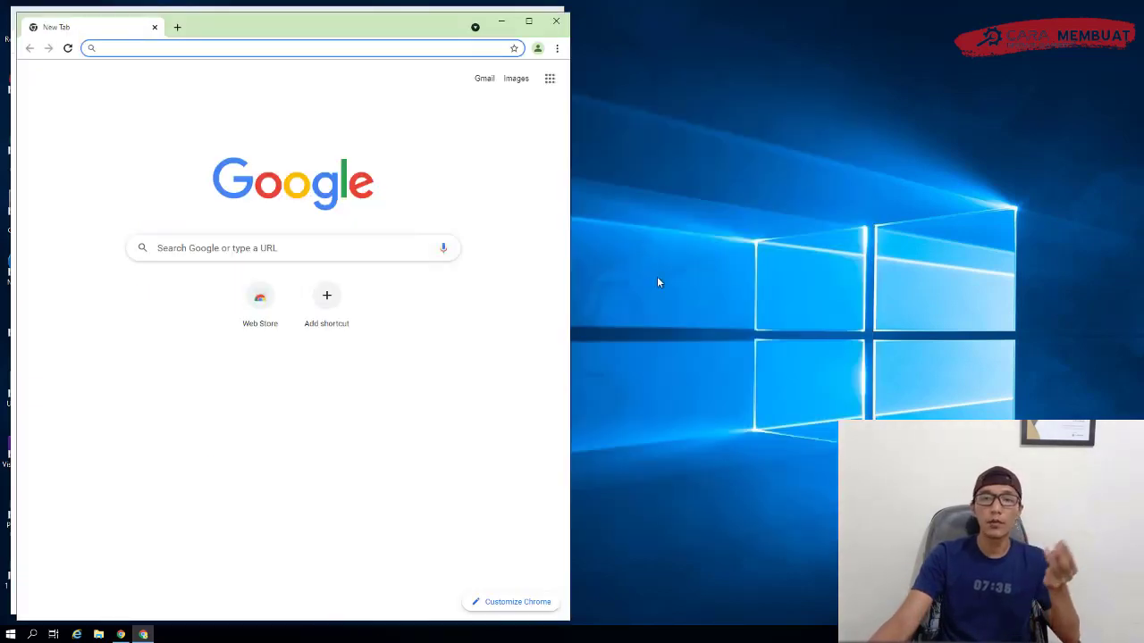
Search the Chrome Web Store for "random useragent" and open the Random User-Agent extension page.
{"action": "left_click", "coordinate": [262, 300]}
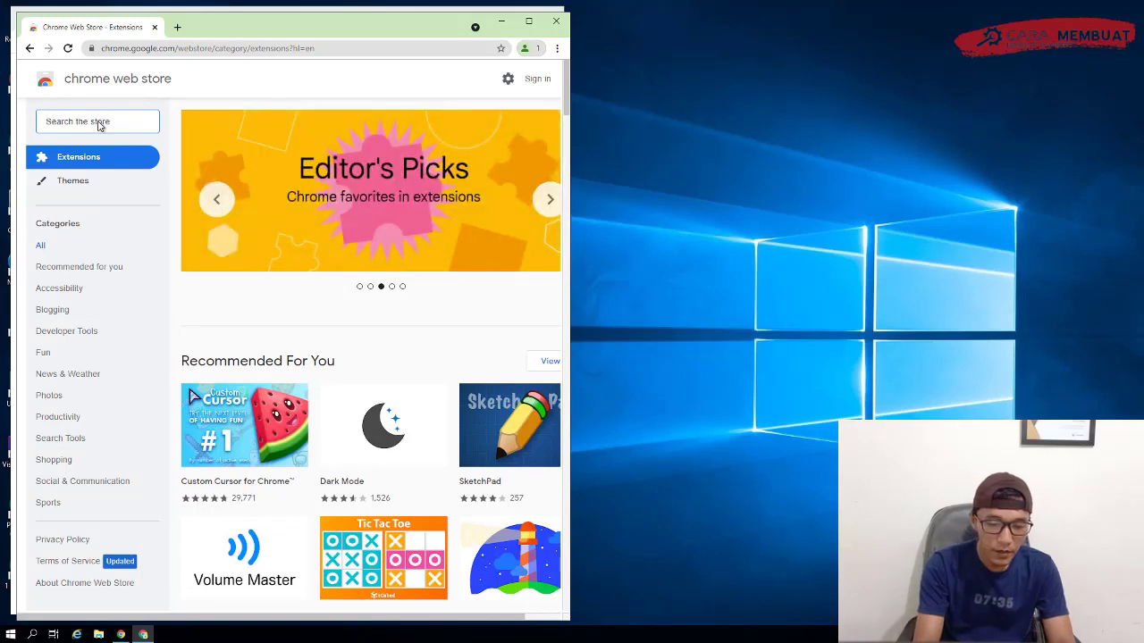
{"action": "type", "text": "rando"}
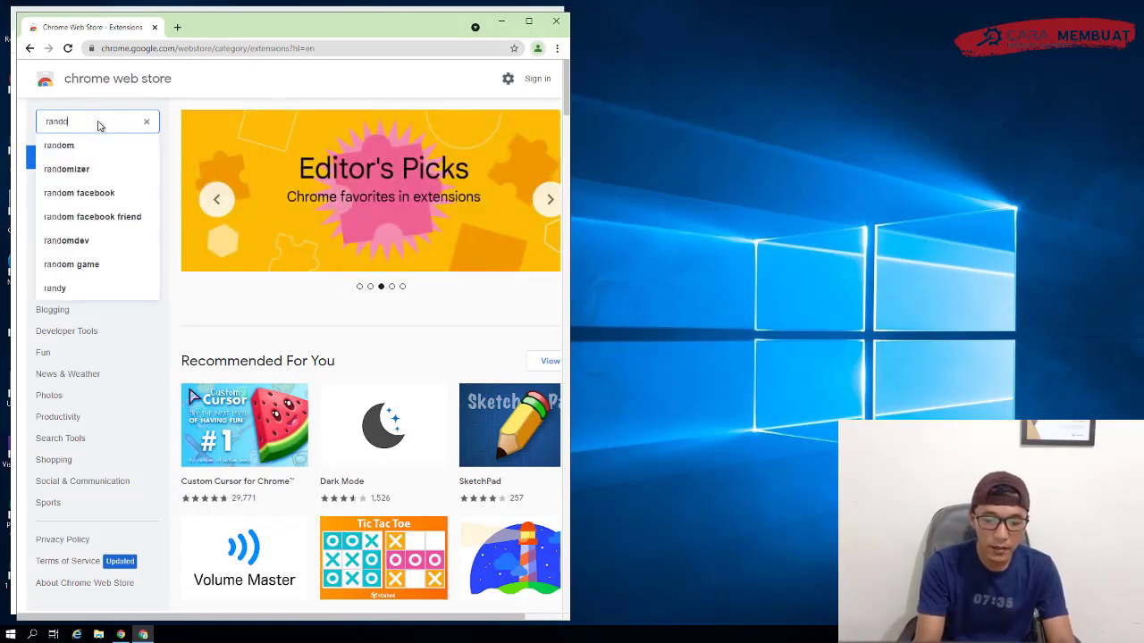
{"action": "type", "text": "m useragen"}
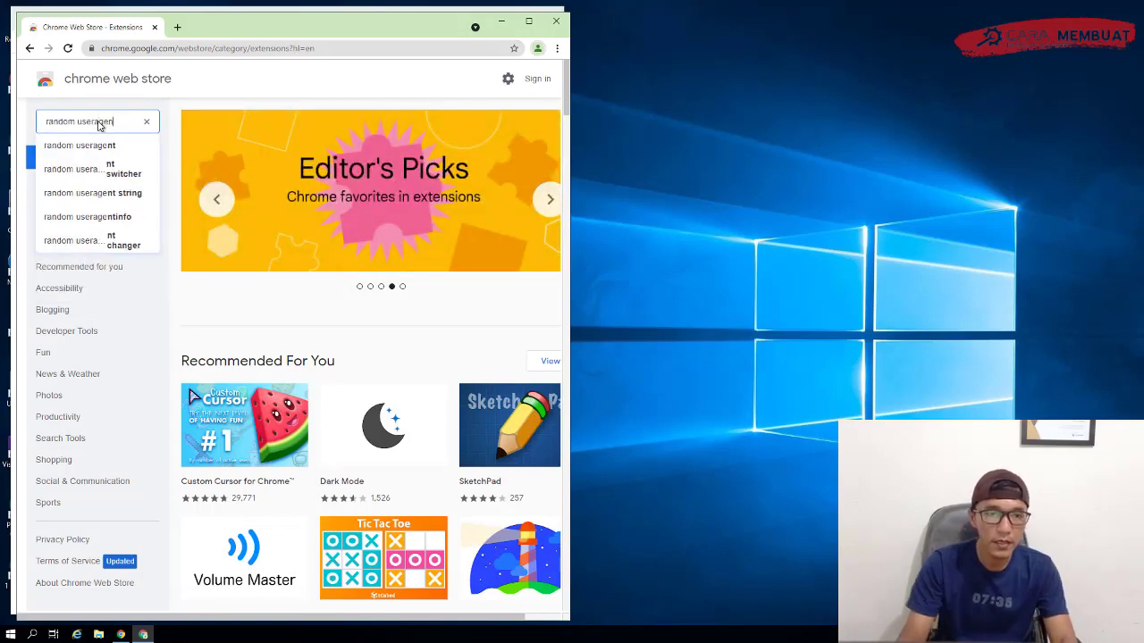
{"action": "type", "text": "t"}
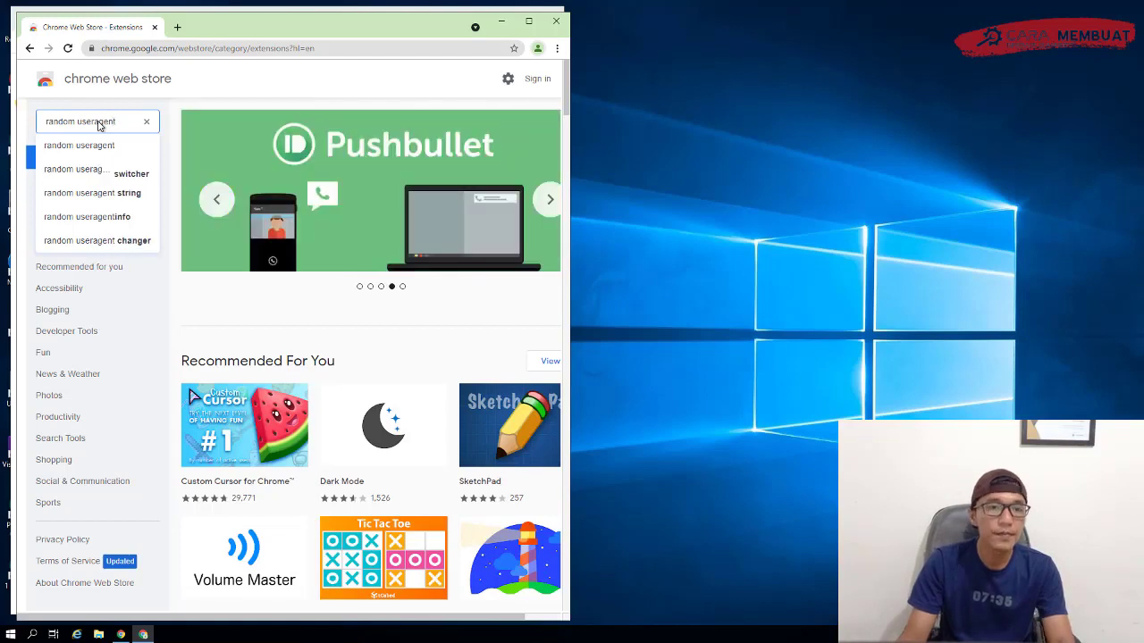
{"action": "key", "text": "Return"}
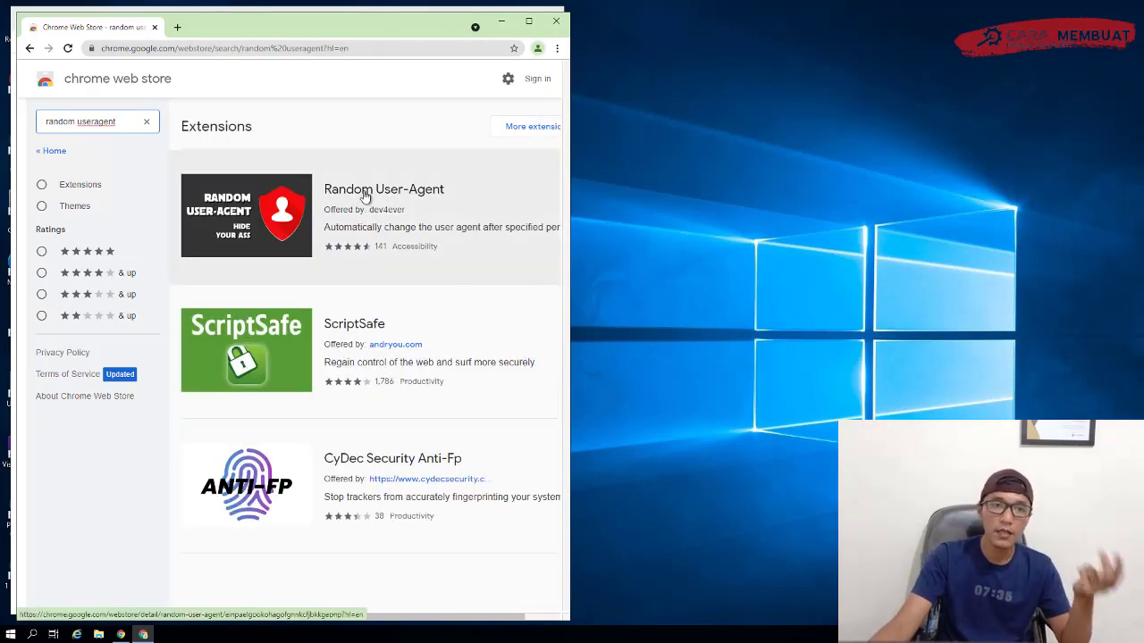
{"action": "left_click", "coordinate": [472, 187]}
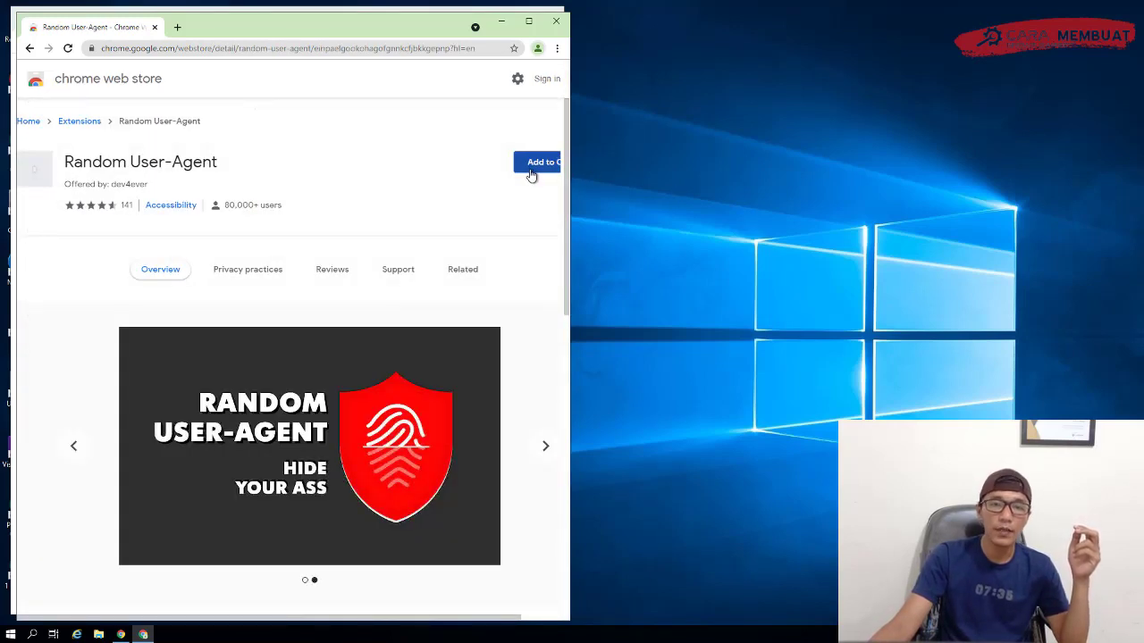
Minimize the ngrok session, switch to the 104.238.138.150 remote desktop in full screen, and maximize its nested 155.138.234.217 session.
{"action": "mouse_move", "coordinate": [666, 2]}
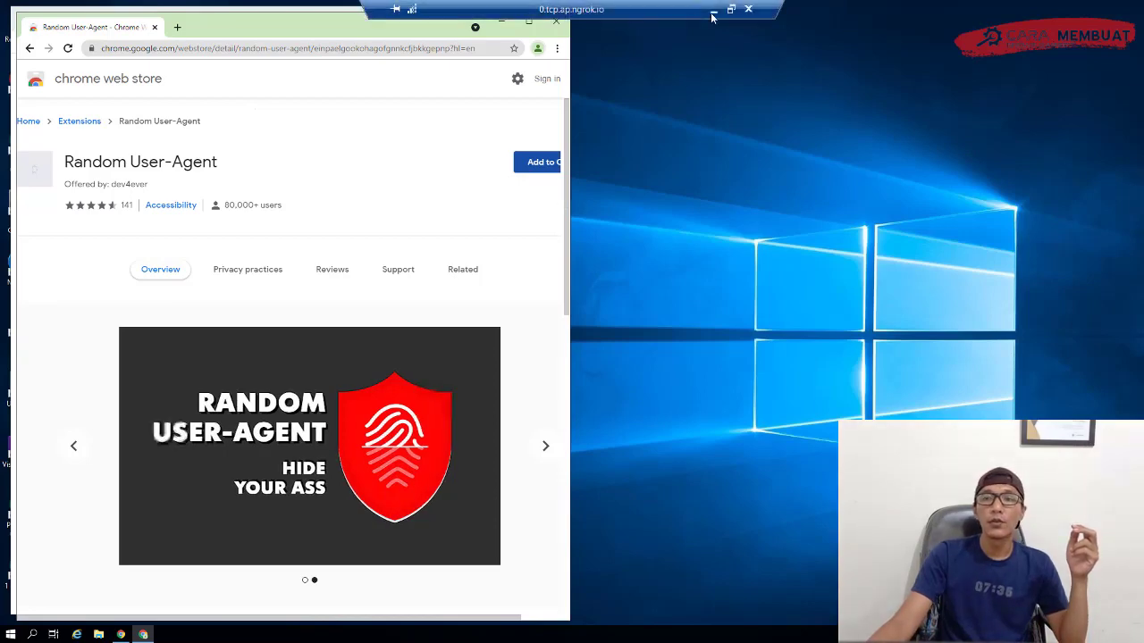
{"action": "left_click", "coordinate": [713, 17]}
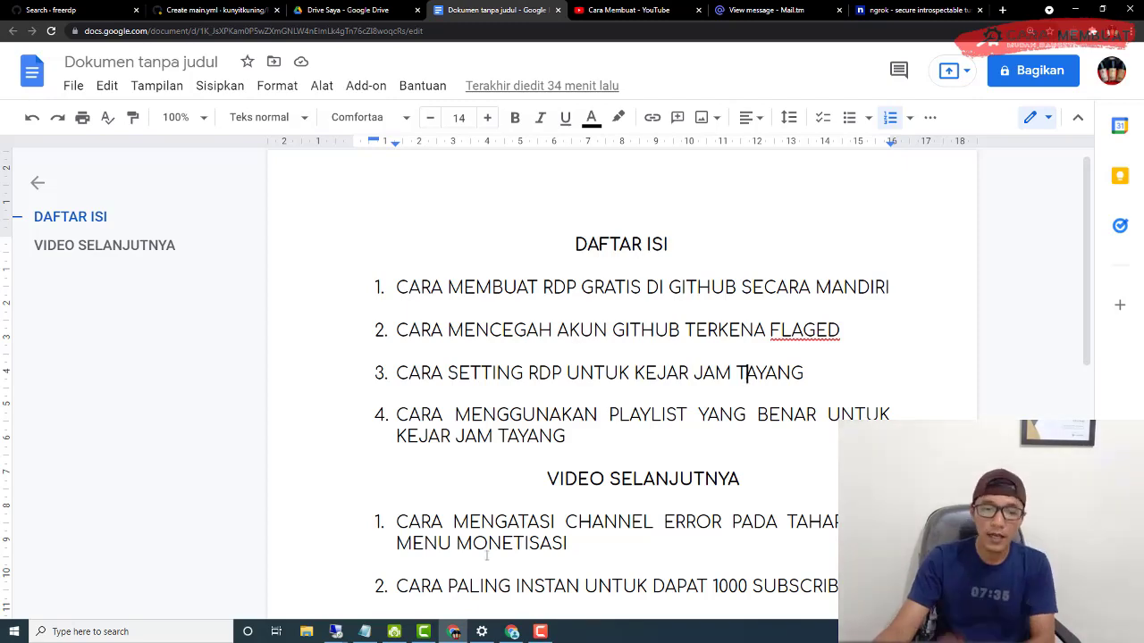
{"action": "mouse_move", "coordinate": [335, 632]}
{"action": "left_click", "coordinate": [306, 610]}
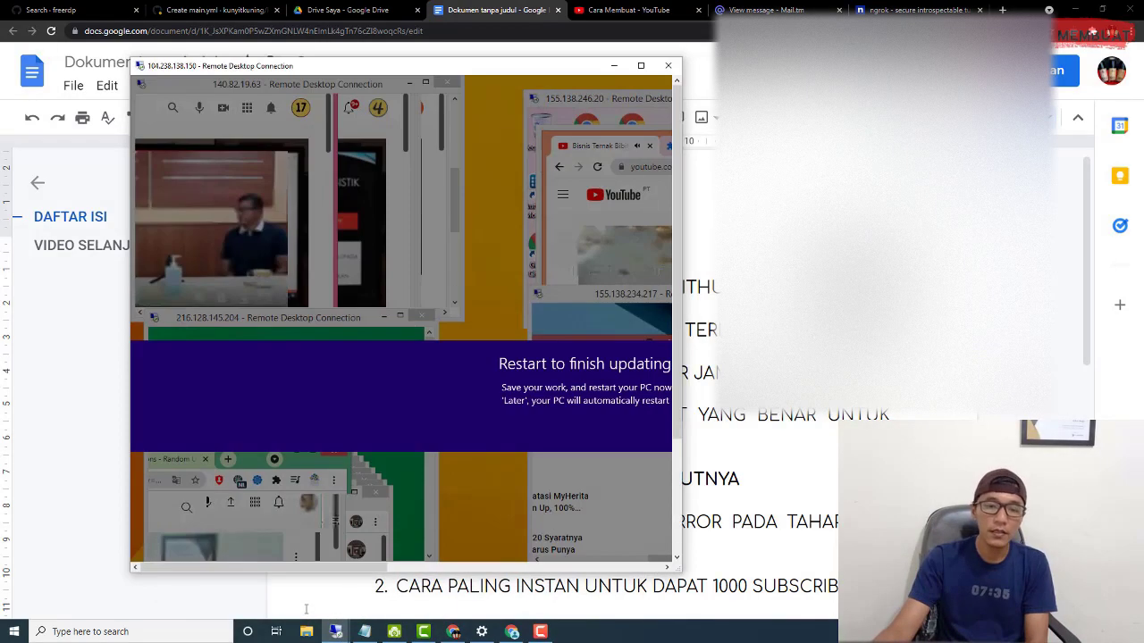
{"action": "left_click", "coordinate": [641, 65]}
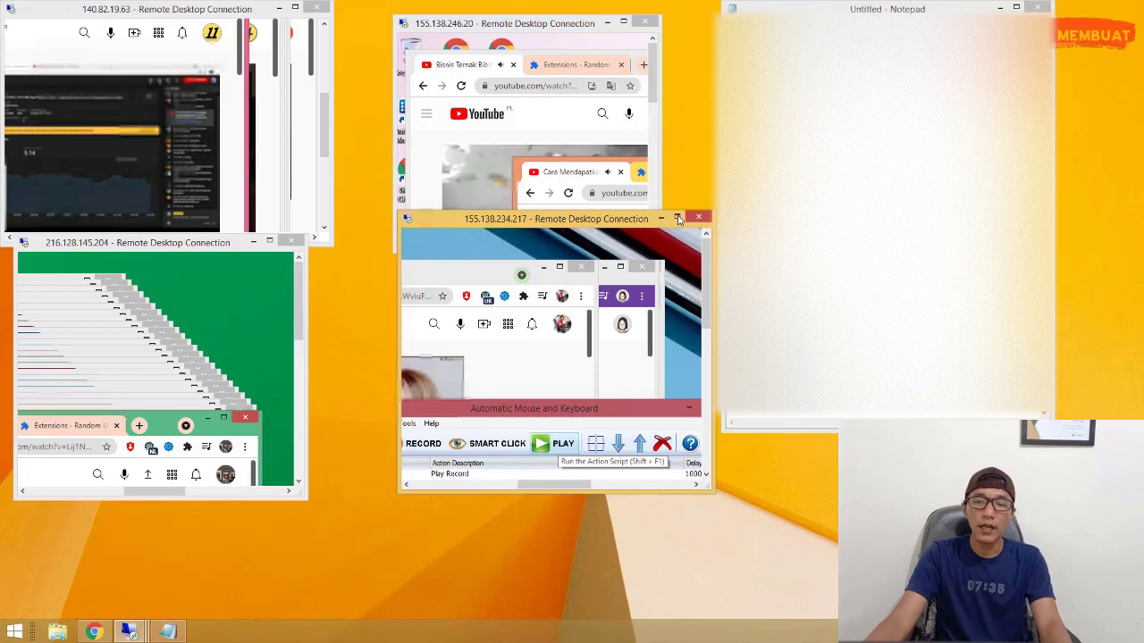
{"action": "left_click", "coordinate": [677, 218]}
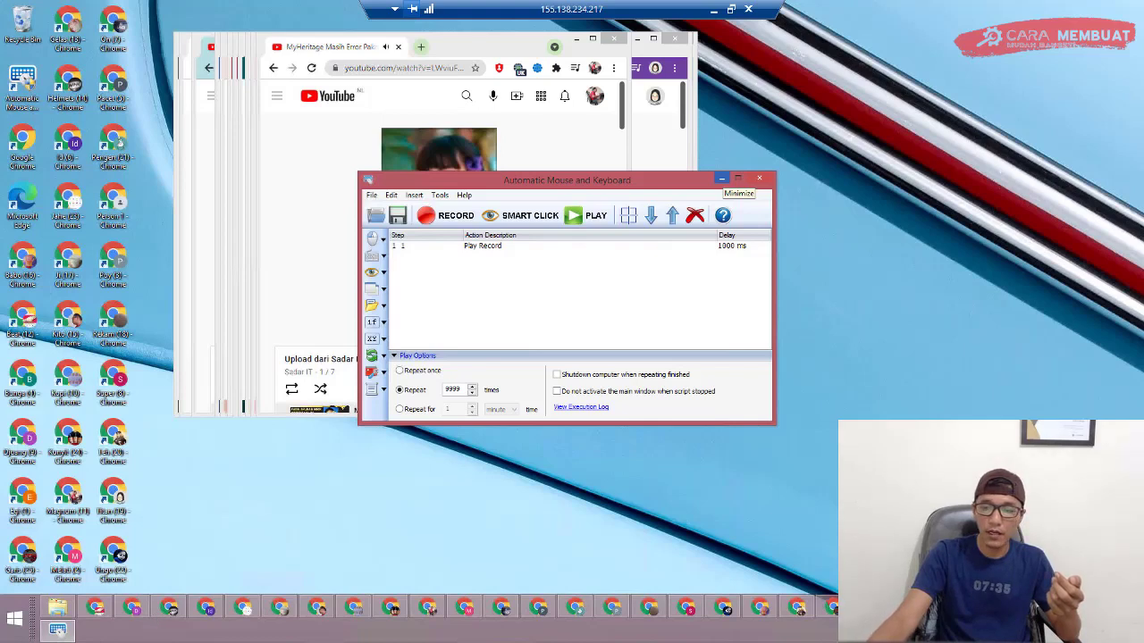
Look over the running Chrome profile windows, and reopen the Automatic Mouse and Keyboard window to examine its play options.
{"action": "left_click", "coordinate": [613, 608]}
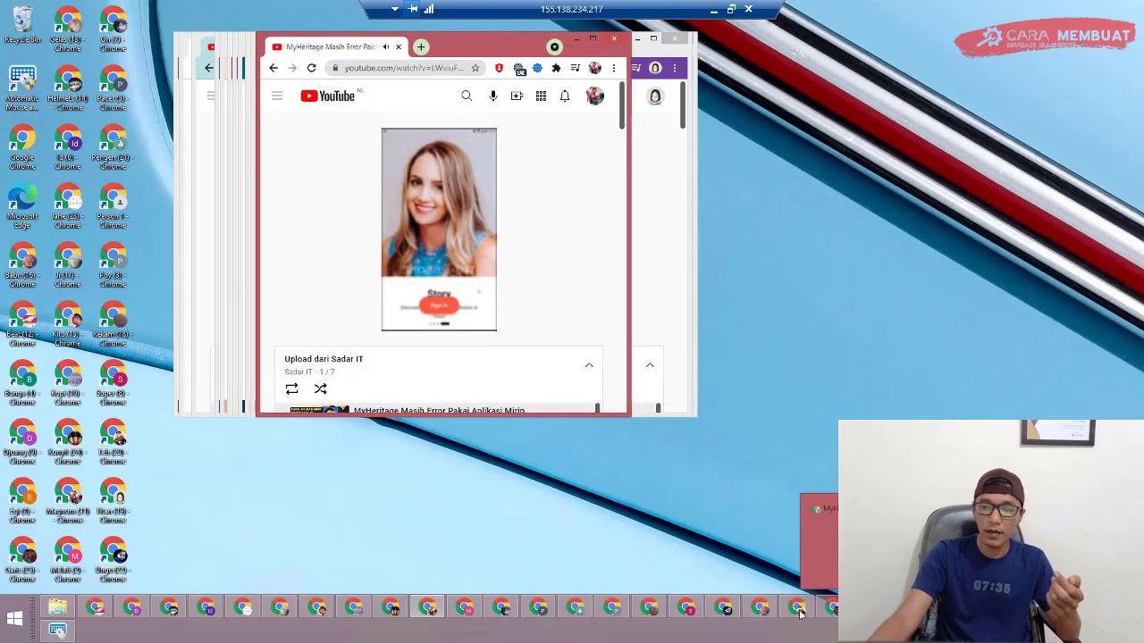
{"action": "mouse_move", "coordinate": [754, 610]}
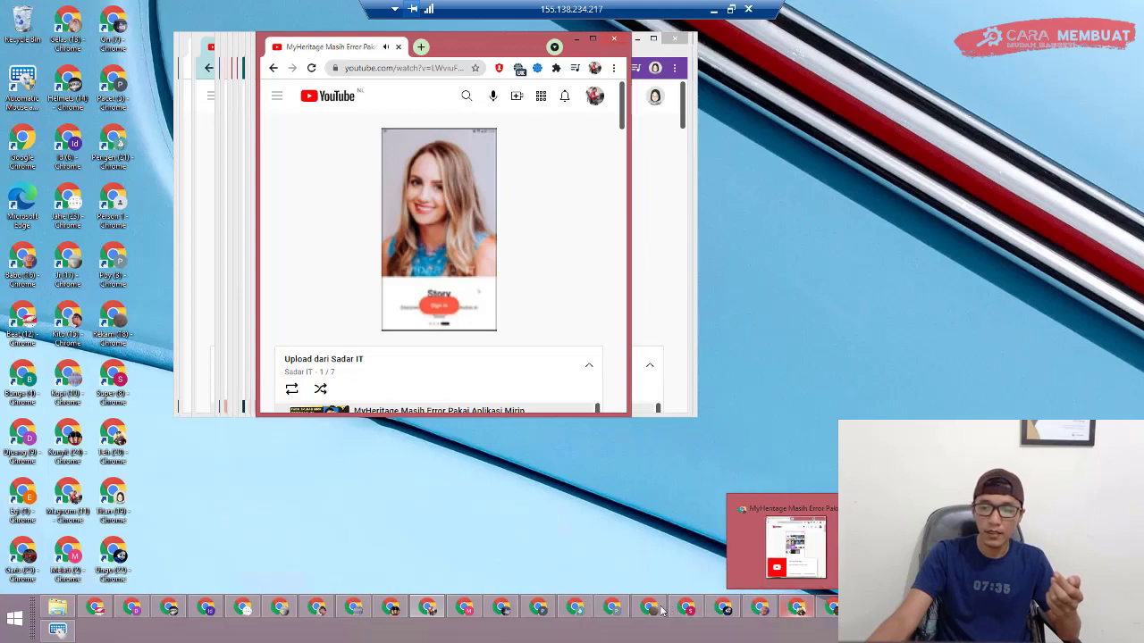
{"action": "mouse_move", "coordinate": [569, 611]}
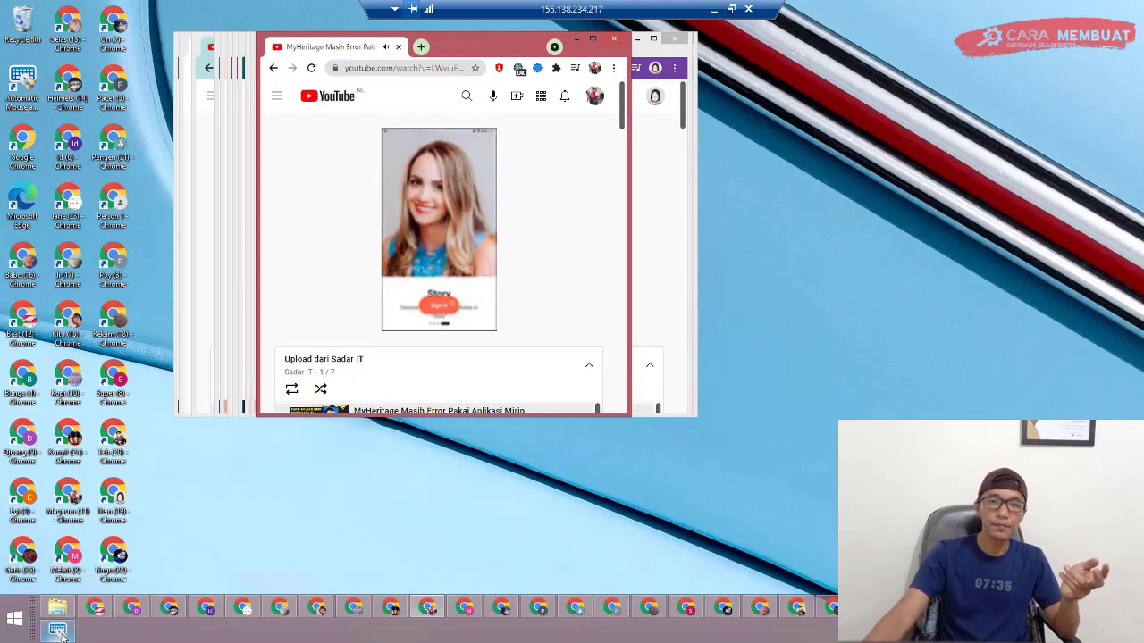
{"action": "mouse_move", "coordinate": [61, 633]}
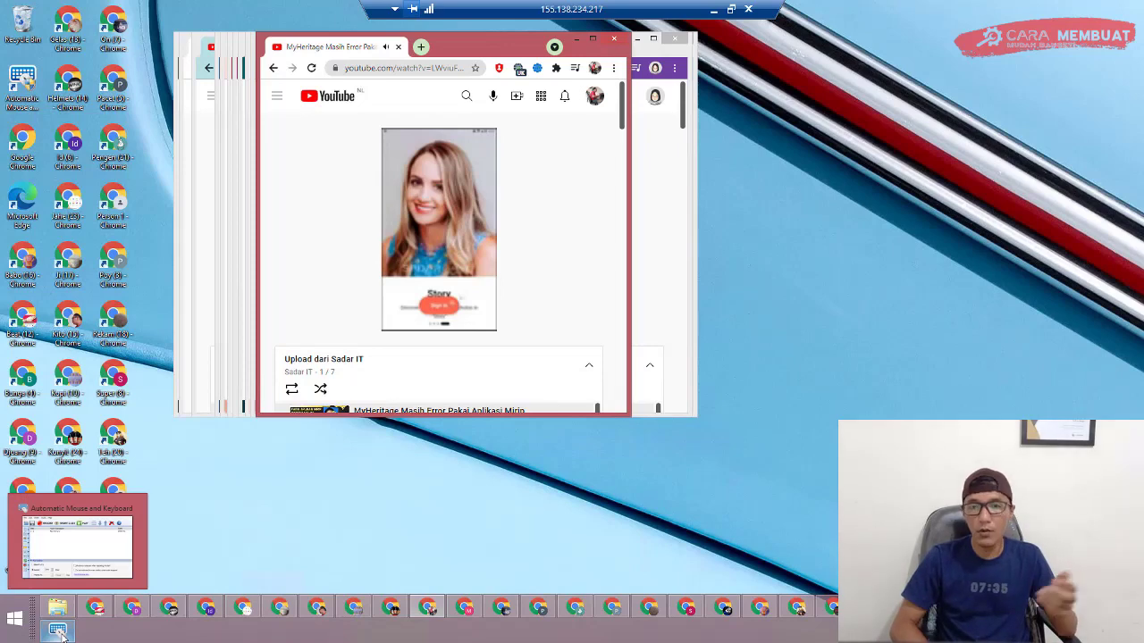
{"action": "left_click", "coordinate": [58, 632]}
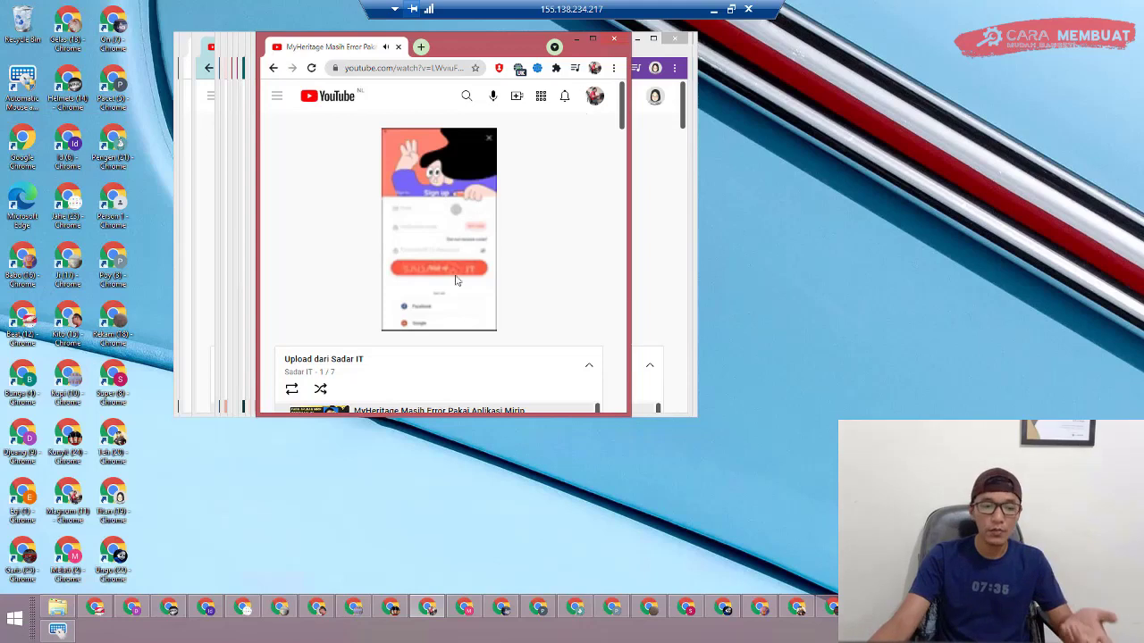
{"action": "left_click", "coordinate": [59, 632]}
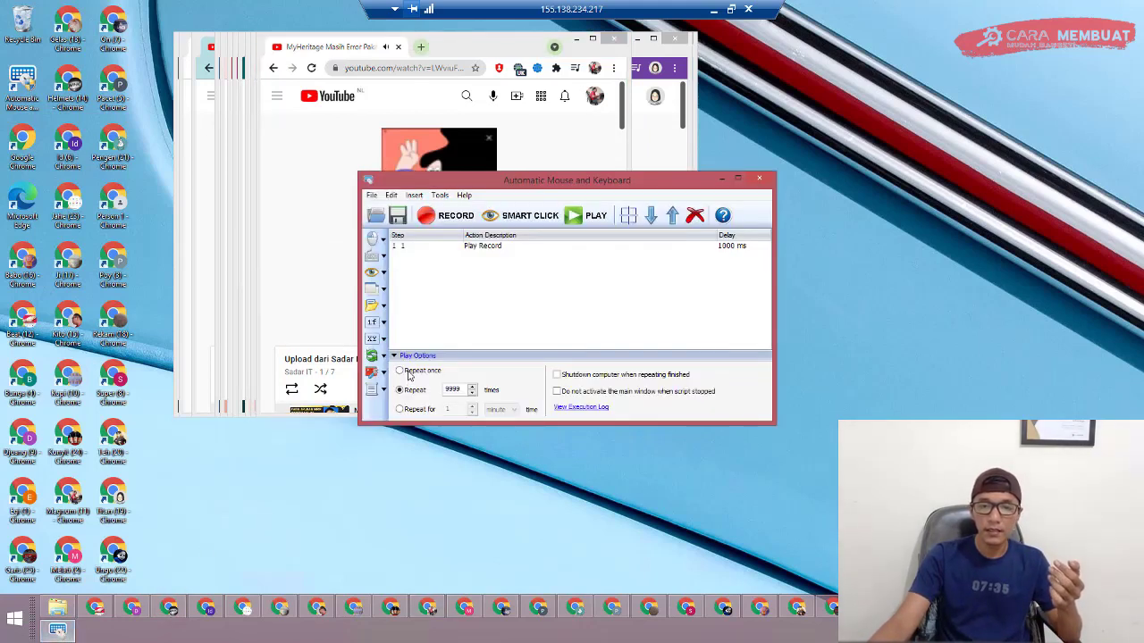
Set the Automatic Mouse and Keyboard script to repeat once and play it across the Chrome profile windows.
{"action": "left_click", "coordinate": [409, 373]}
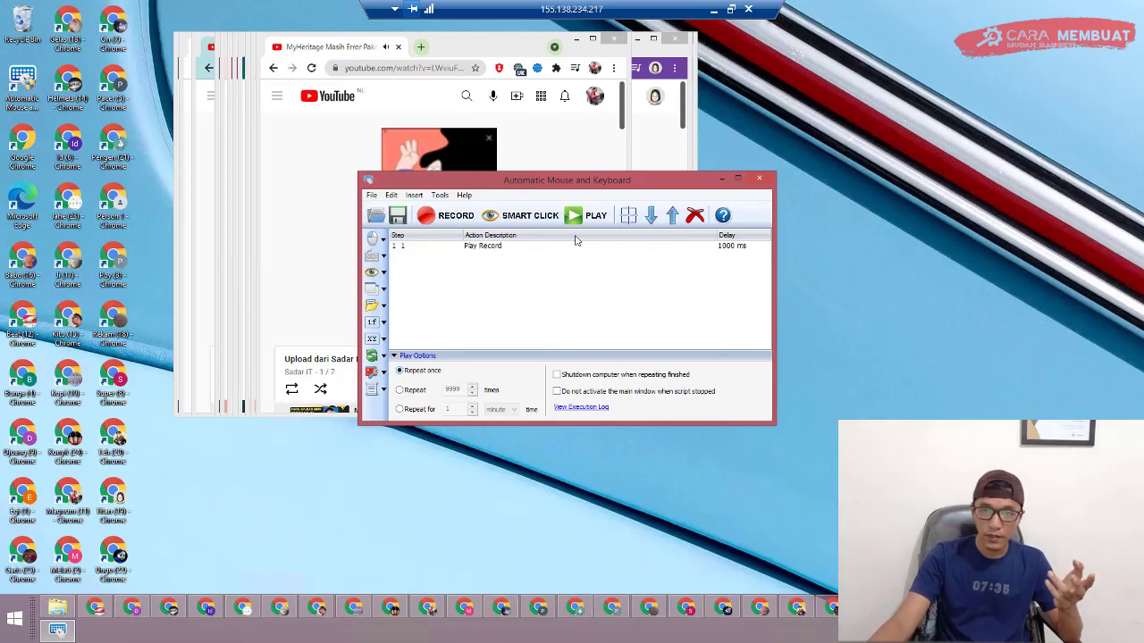
{"action": "left_click", "coordinate": [591, 217]}
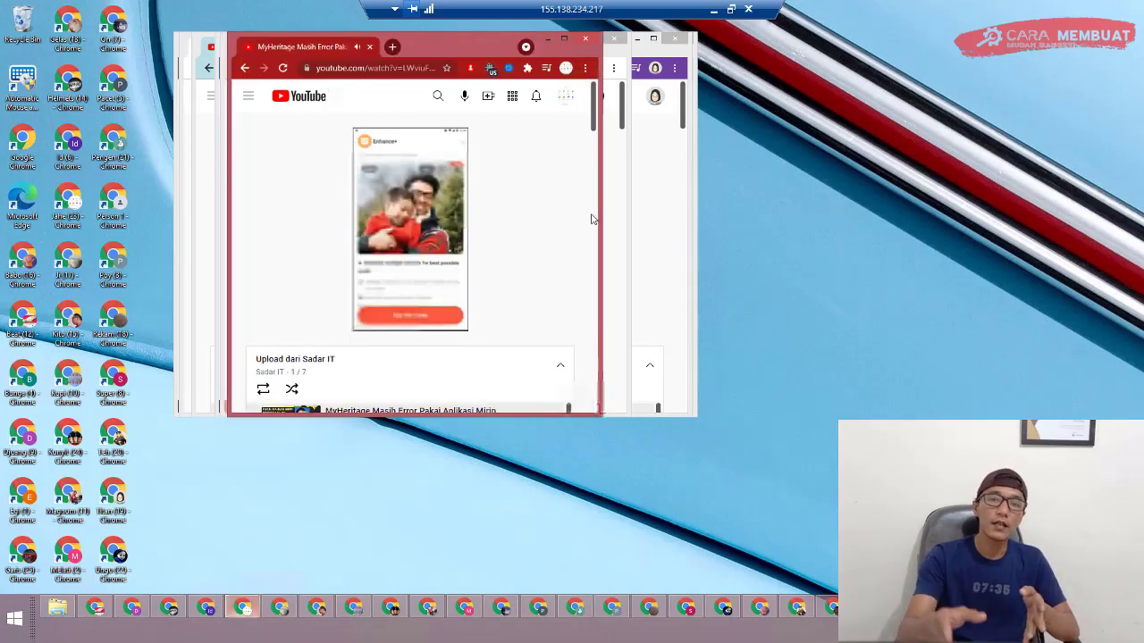
{"action": "scroll", "coordinate": [590, 219], "scroll_direction": "down", "scroll_amount": 3}
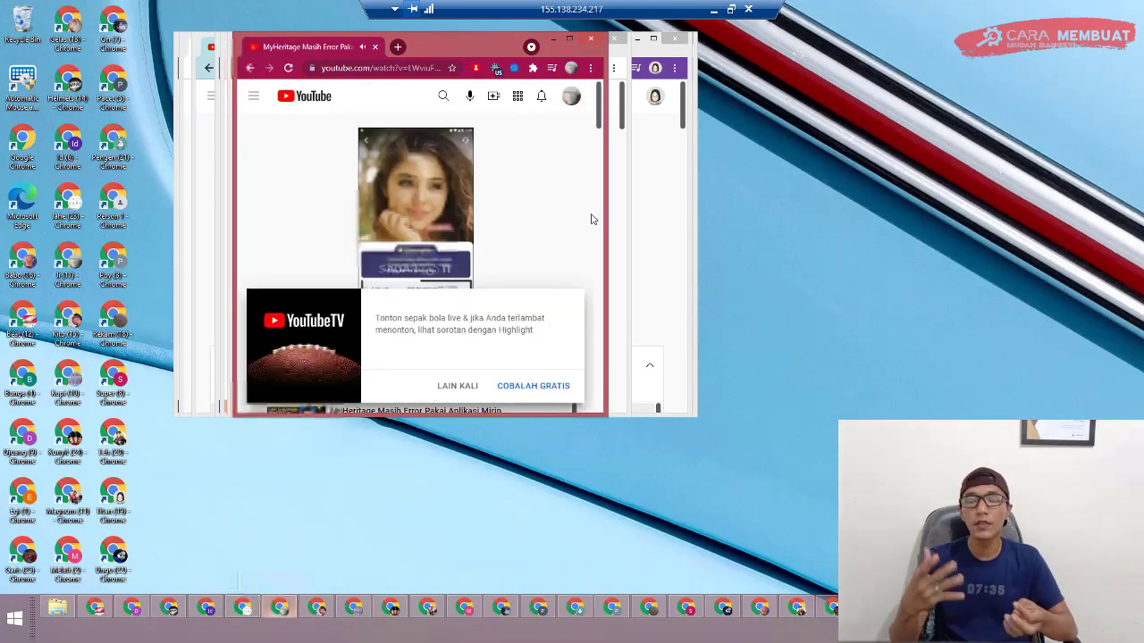
{"action": "scroll", "coordinate": [591, 219], "scroll_direction": "down", "scroll_amount": 3}
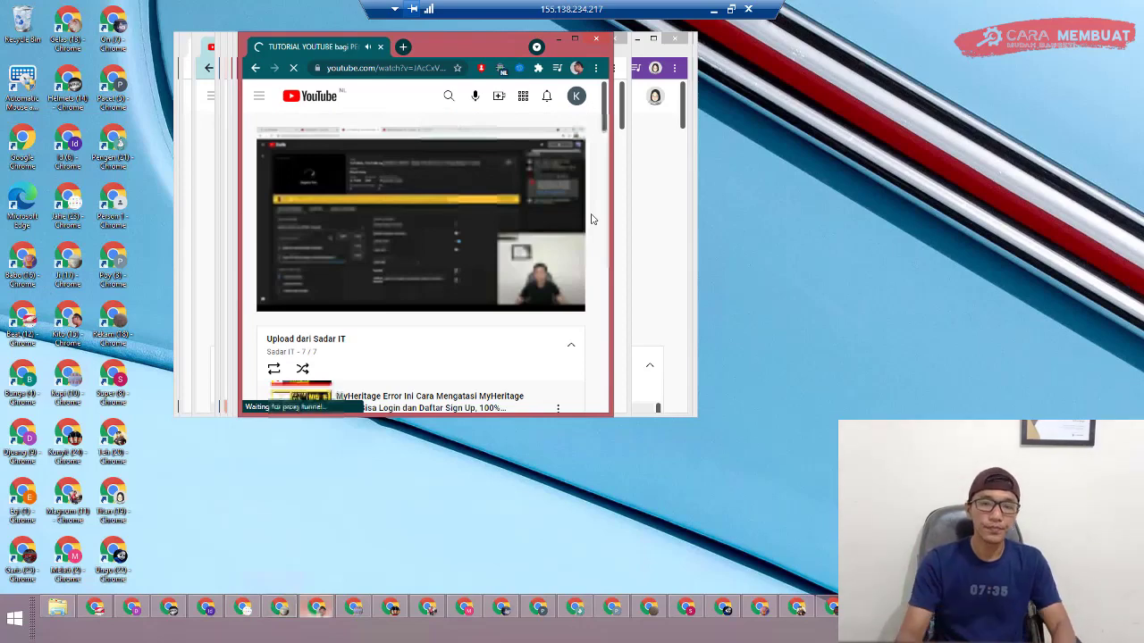
{"action": "scroll", "coordinate": [590, 219], "scroll_direction": "down", "scroll_amount": 3}
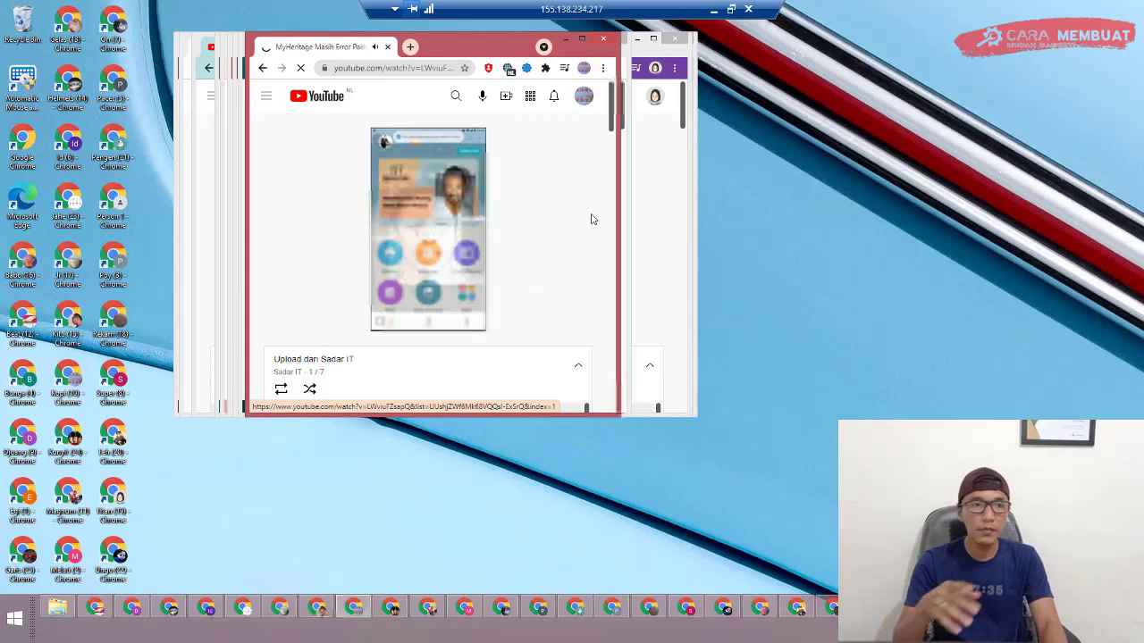
{"action": "scroll", "coordinate": [591, 219], "scroll_direction": "down", "scroll_amount": 1}
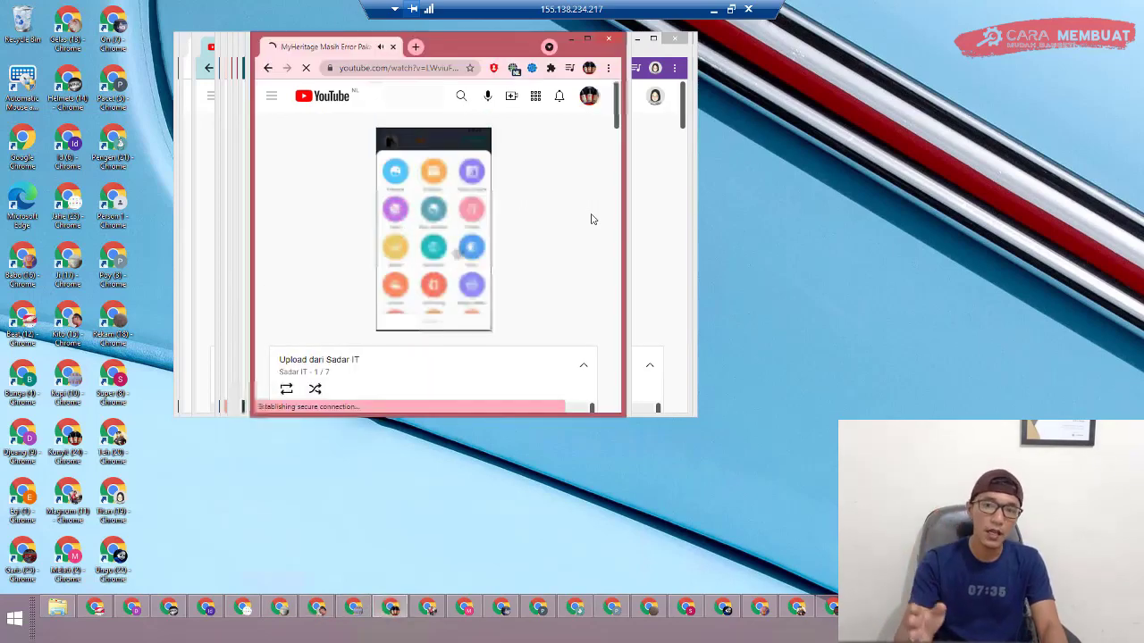
{"action": "scroll", "coordinate": [591, 219], "scroll_direction": "down", "scroll_amount": 3}
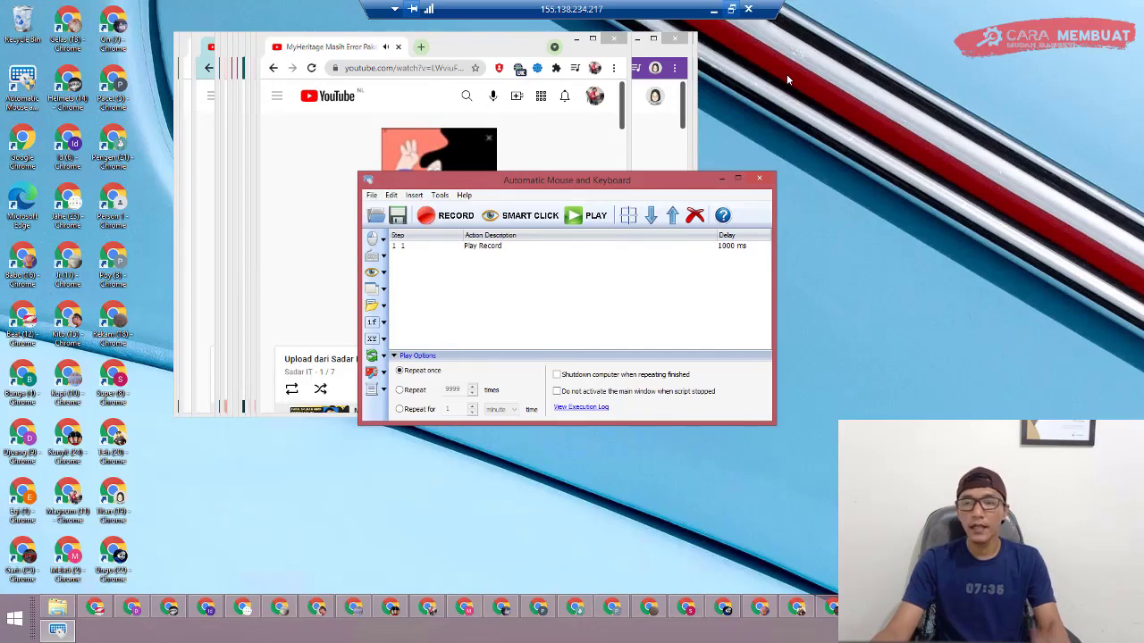
Restore the 155.138.234.217 session to a window, minimize the 104.238.138.150 remote desktop, and return to the outline document's playlist item.
{"action": "key", "text": "ctrl+alt+Break"}
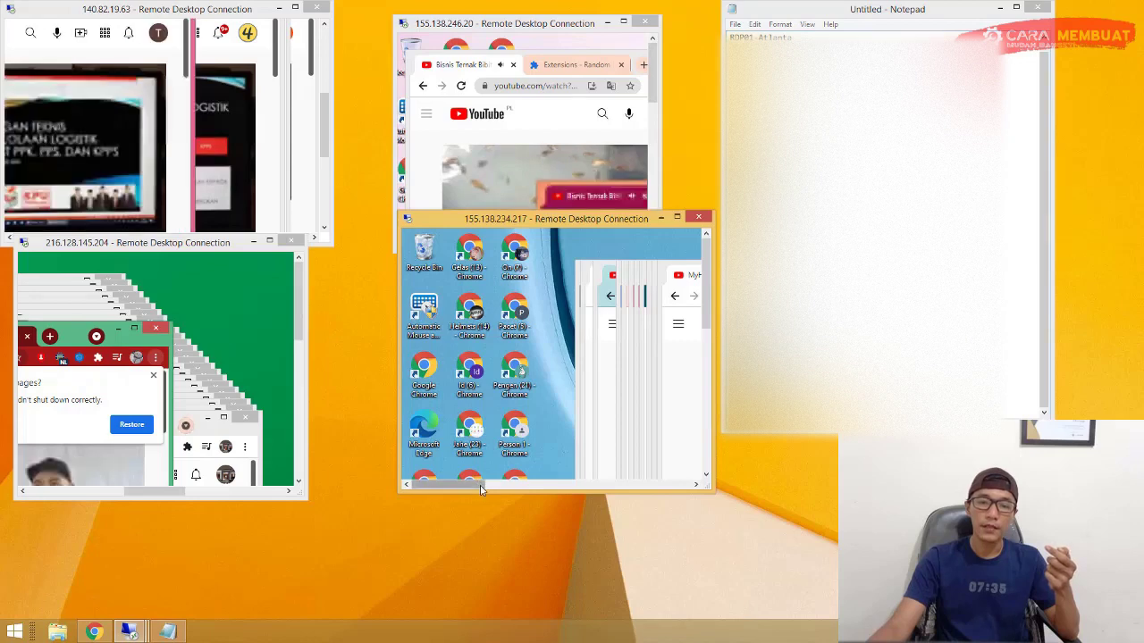
{"action": "left_click", "coordinate": [534, 486]}
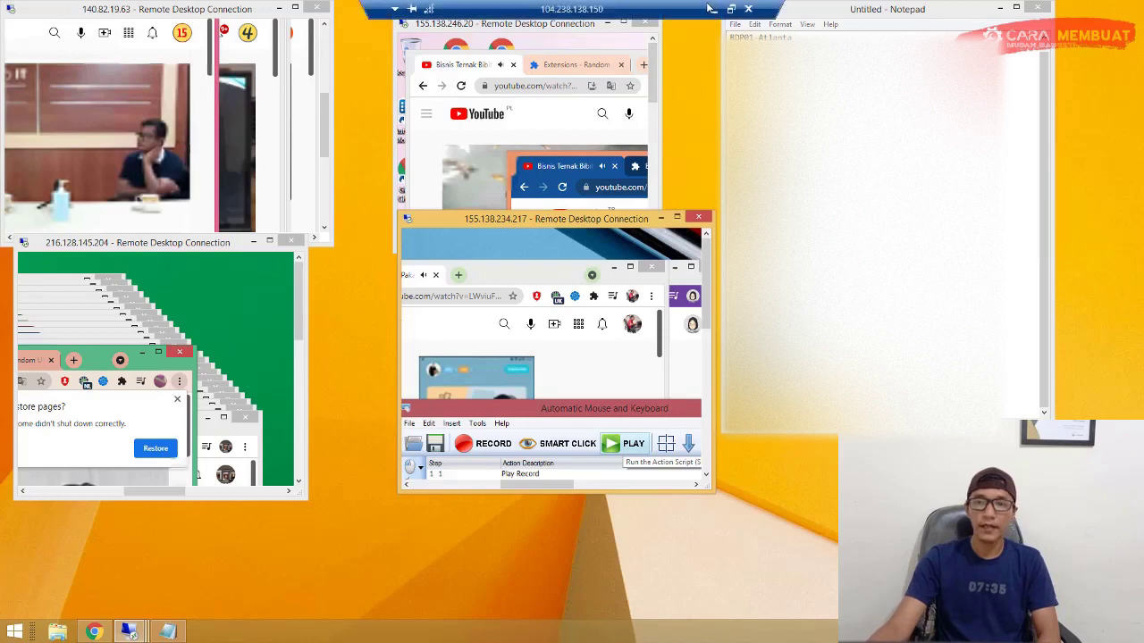
{"action": "left_click", "coordinate": [711, 11]}
{"action": "left_click", "coordinate": [623, 65]}
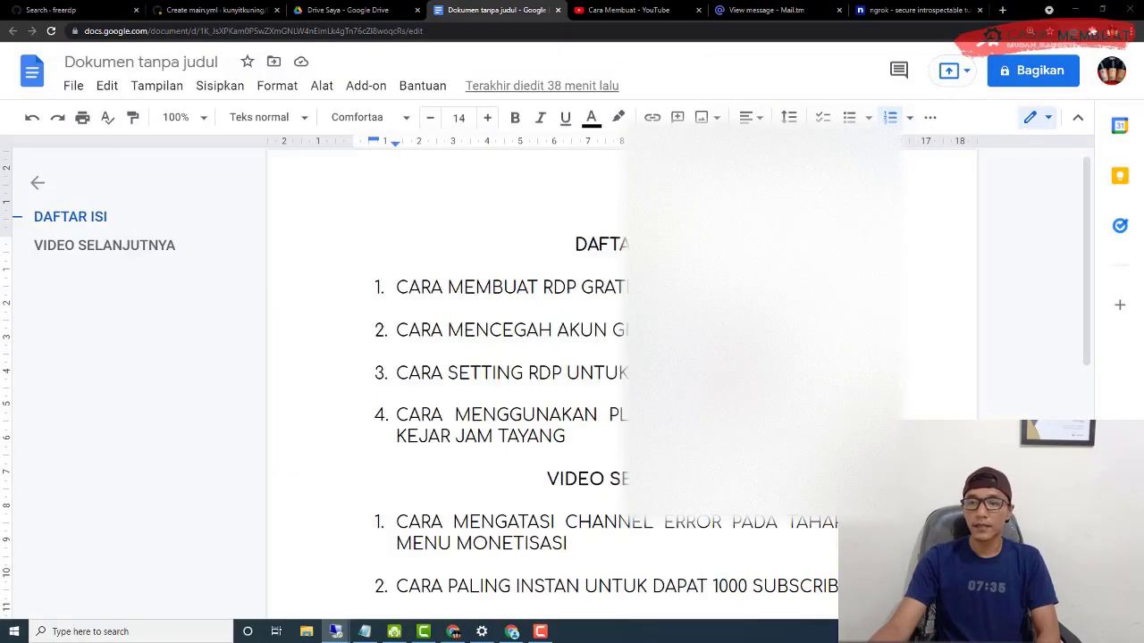
{"action": "left_click", "coordinate": [599, 414]}
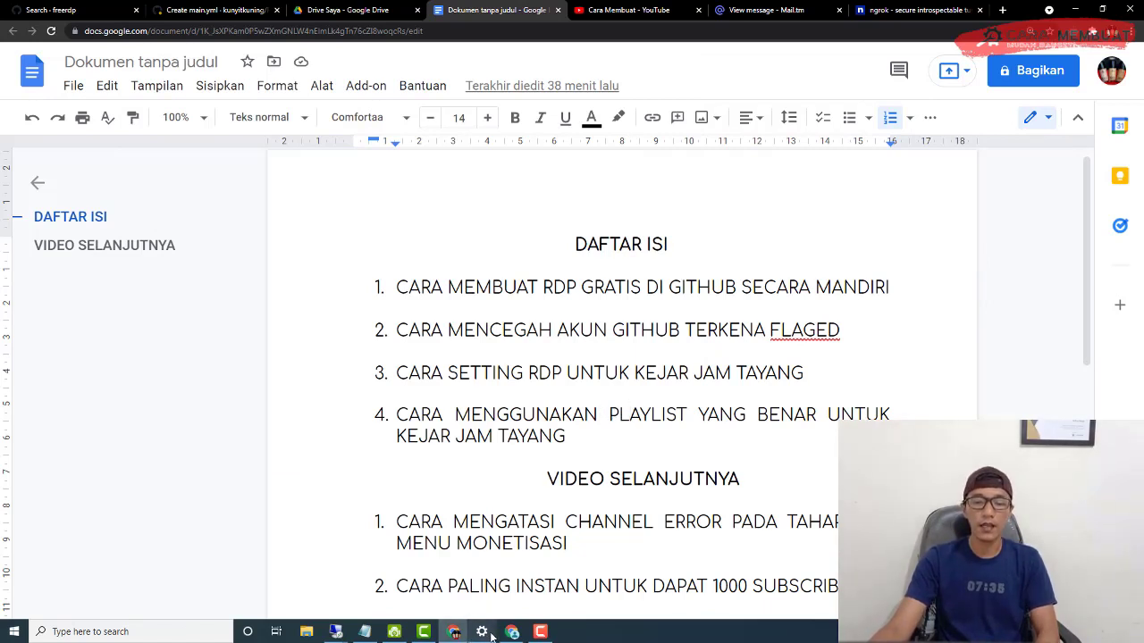
In the ngrok remote desktop, cancel adding the Random User-Agent extension and open youtube.com instead.
{"action": "mouse_move", "coordinate": [335, 632]}
{"action": "left_click", "coordinate": [429, 549]}
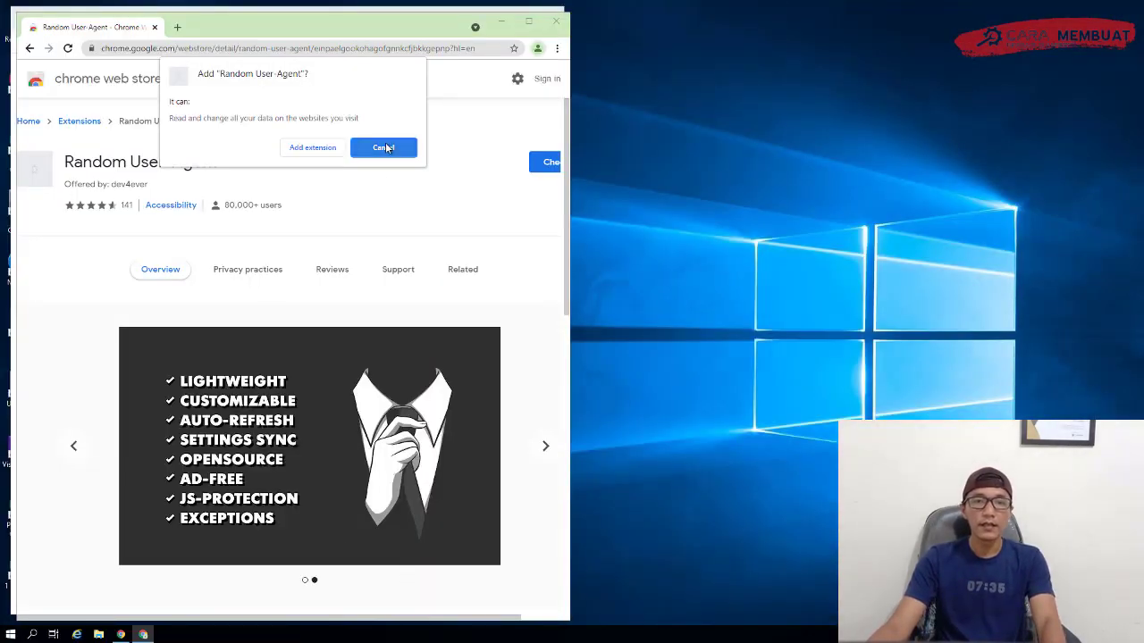
{"action": "left_click", "coordinate": [384, 148]}
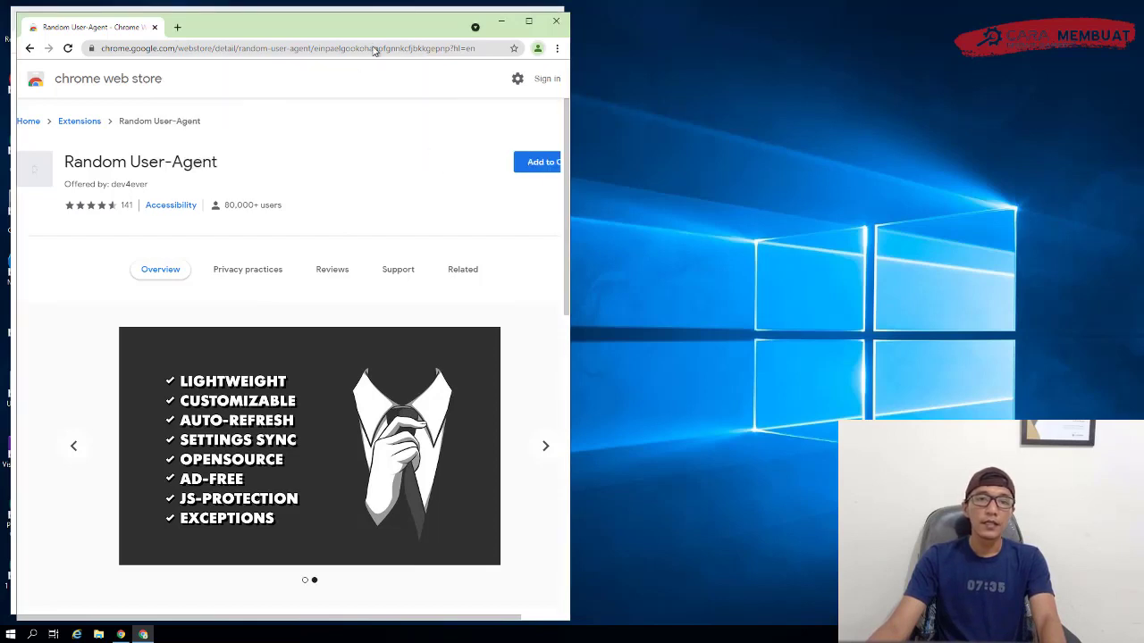
{"action": "left_click", "coordinate": [375, 50]}
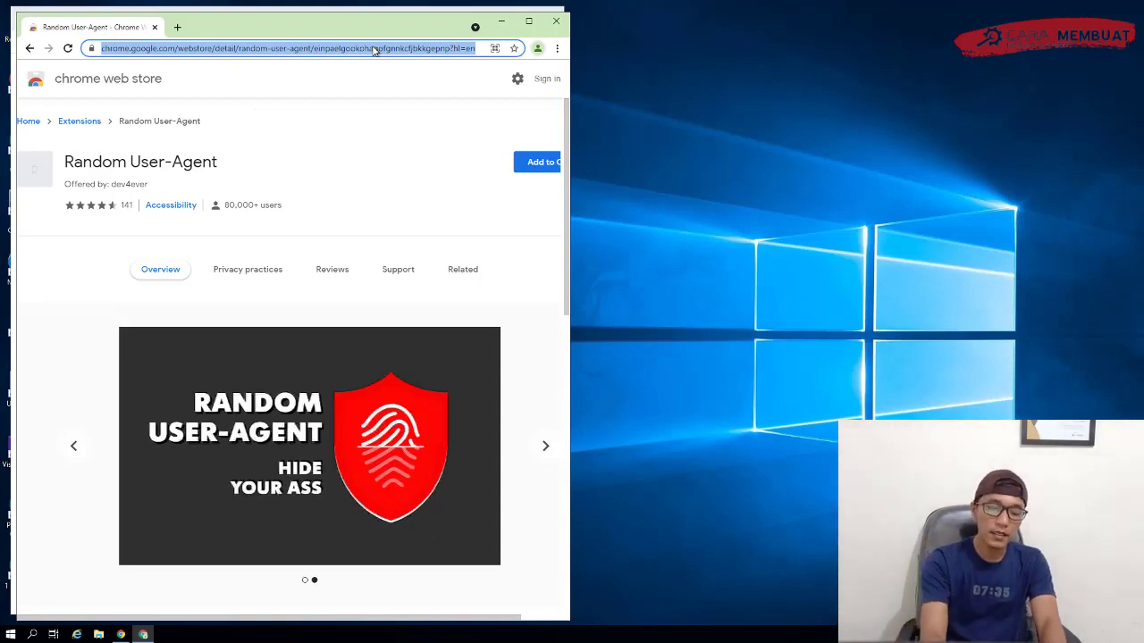
{"action": "type", "text": "youtube"}
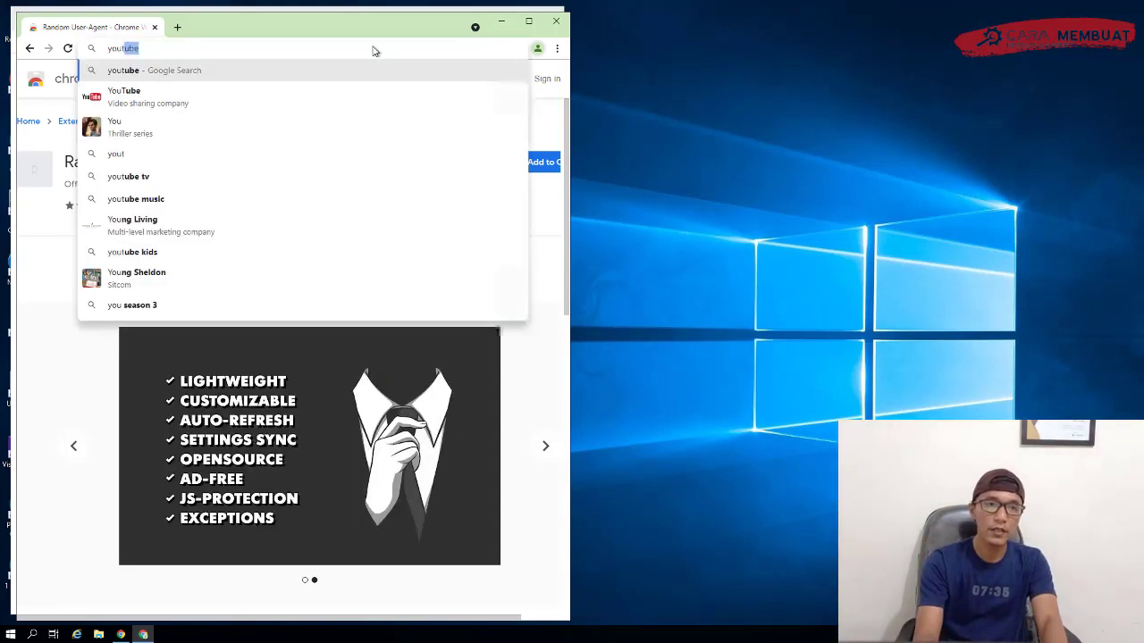
{"action": "type", "text": ".com"}
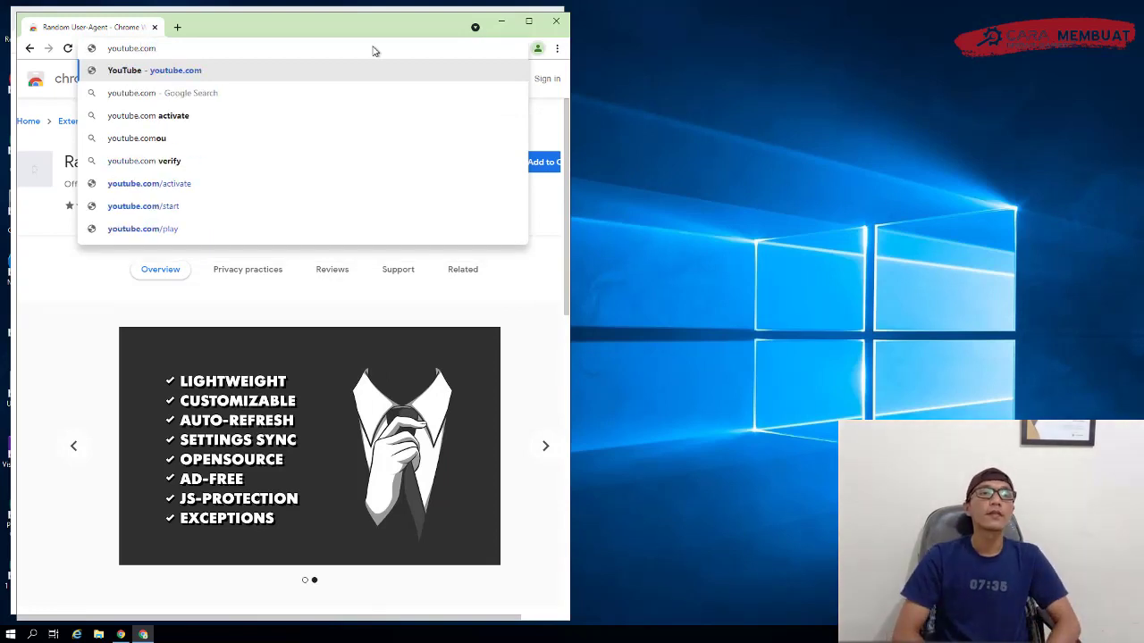
{"action": "key", "text": "Return"}
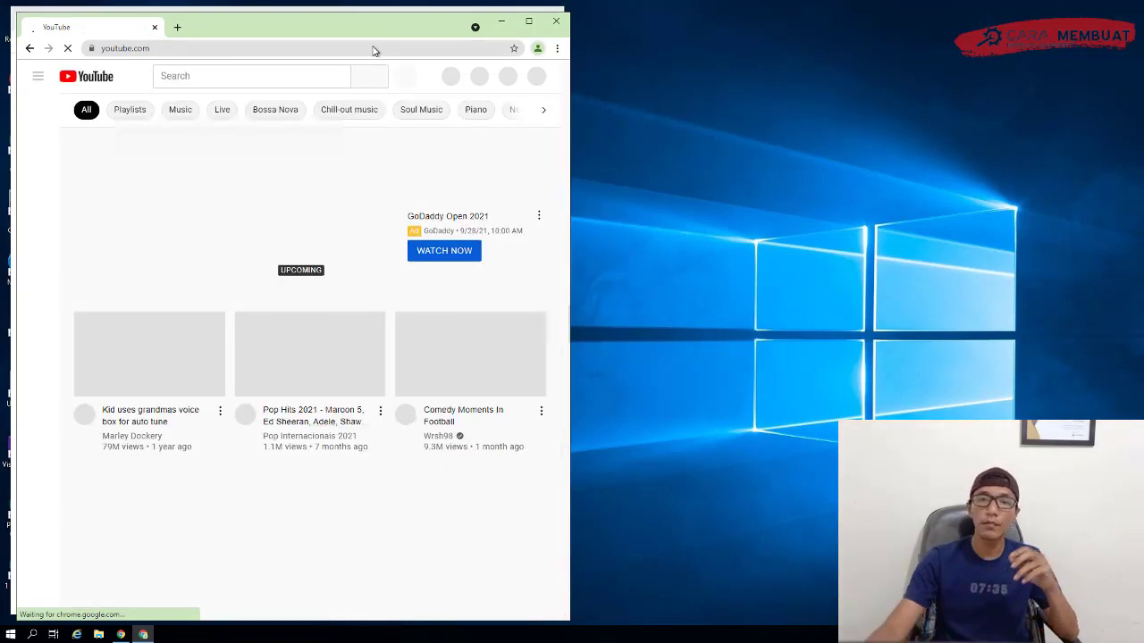
Minimize the ngrok session and switch to the Cara Membuat YouTube channel's videos.
{"action": "mouse_move", "coordinate": [651, 5]}
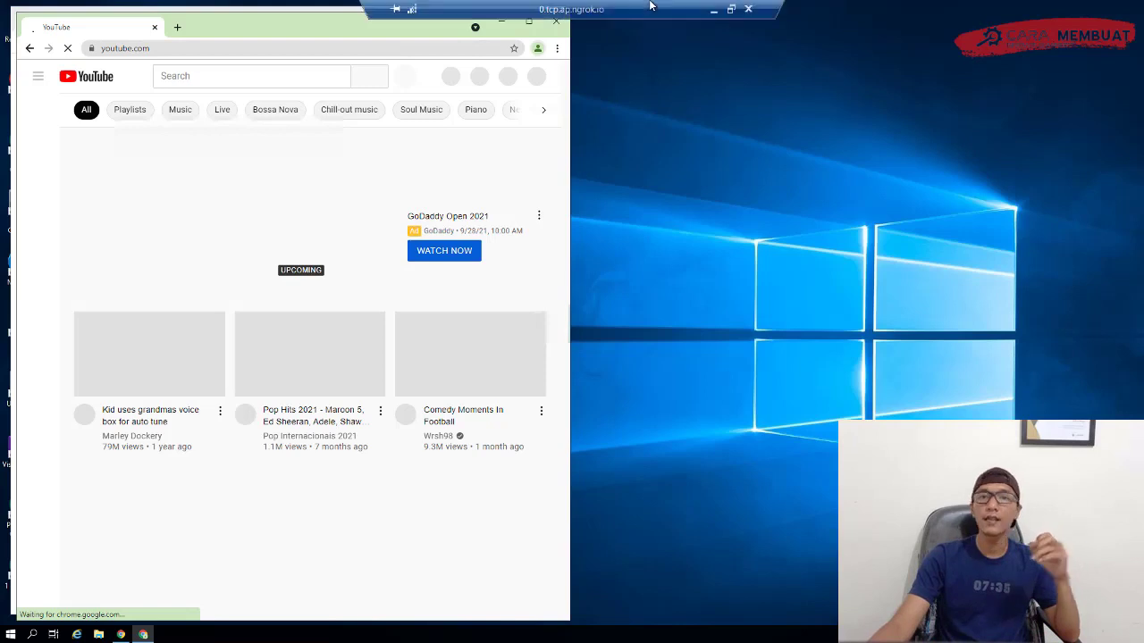
{"action": "left_click", "coordinate": [712, 9]}
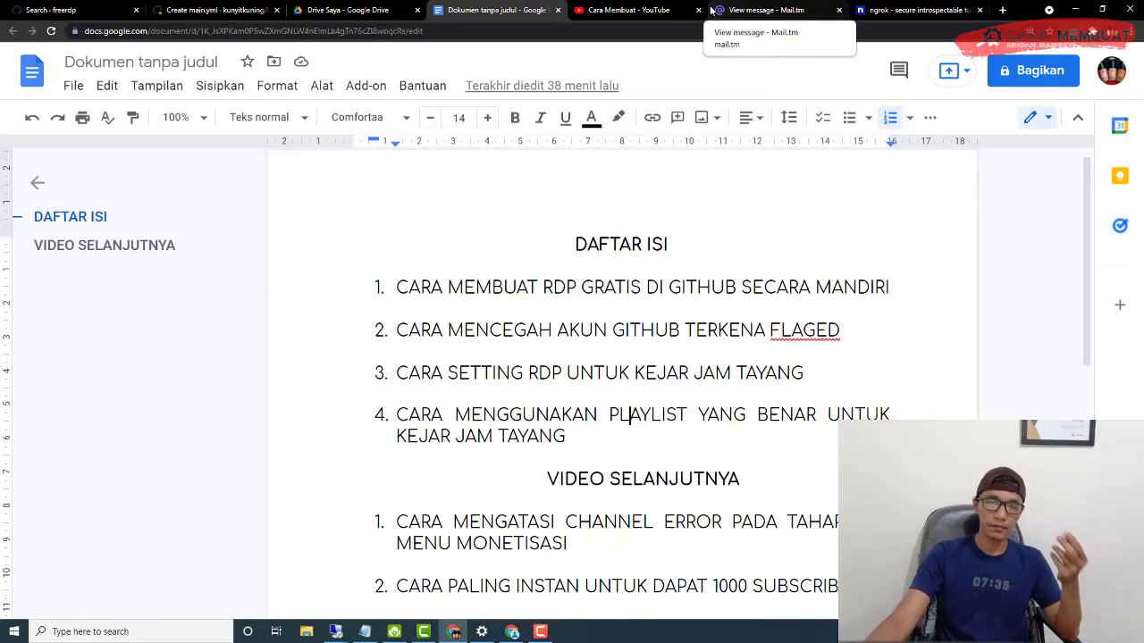
{"action": "left_click", "coordinate": [664, 10]}
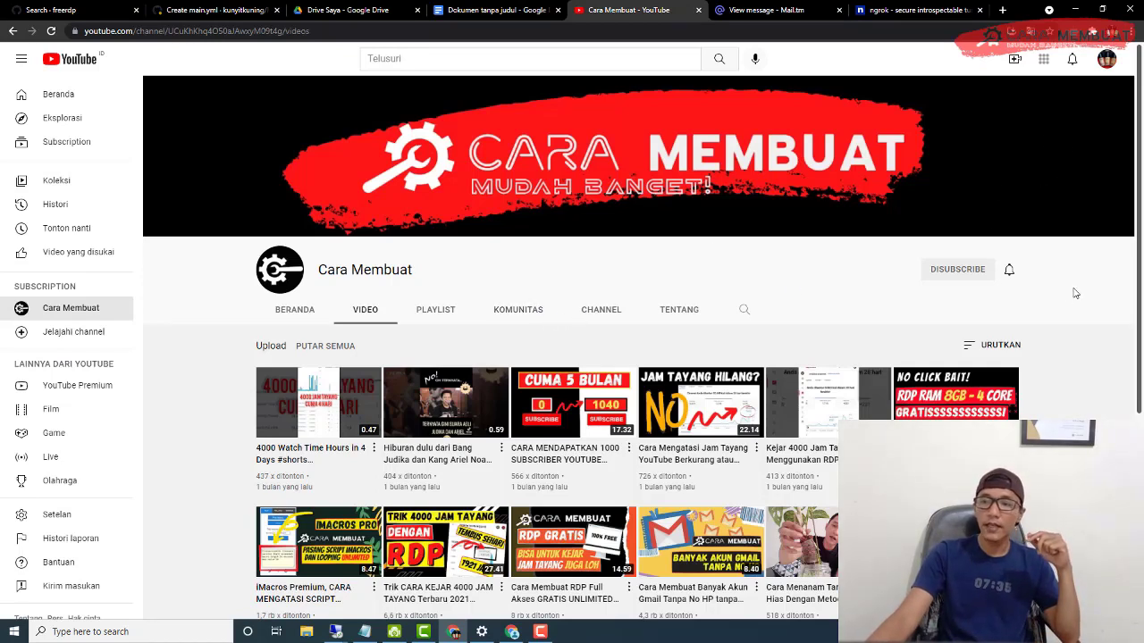
Try to save the iMacros Premium video to a new public playlist named CARA MEMBUAT, and create the required YouTube channel.
{"action": "scroll", "coordinate": [1077, 295], "scroll_direction": "down", "scroll_amount": 1}
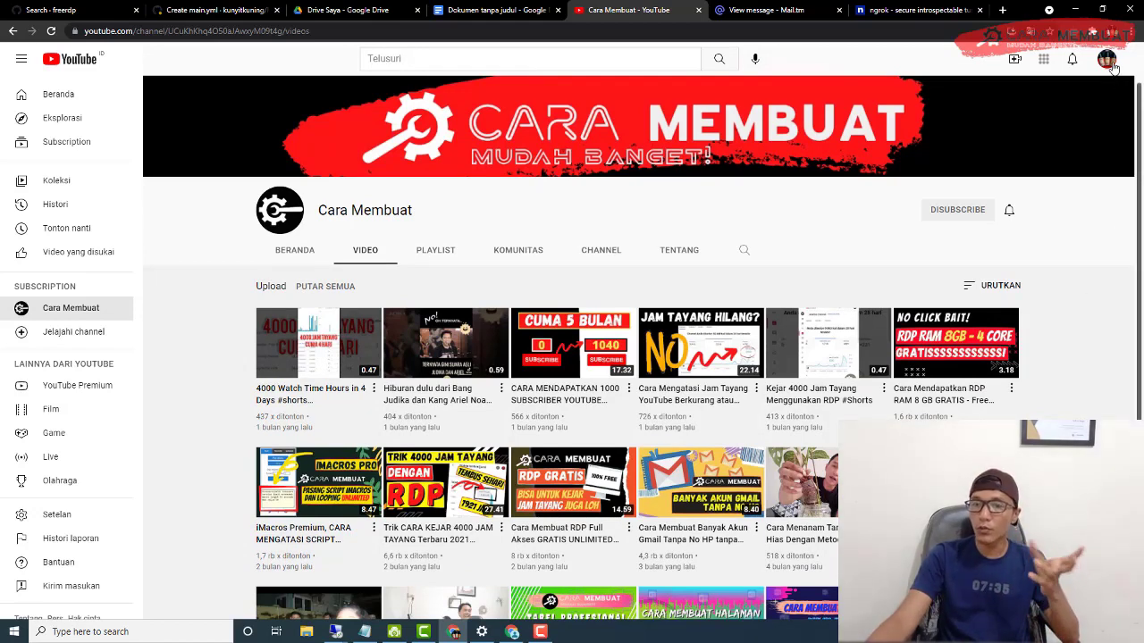
{"action": "scroll", "coordinate": [420, 558], "scroll_direction": "down", "scroll_amount": 2}
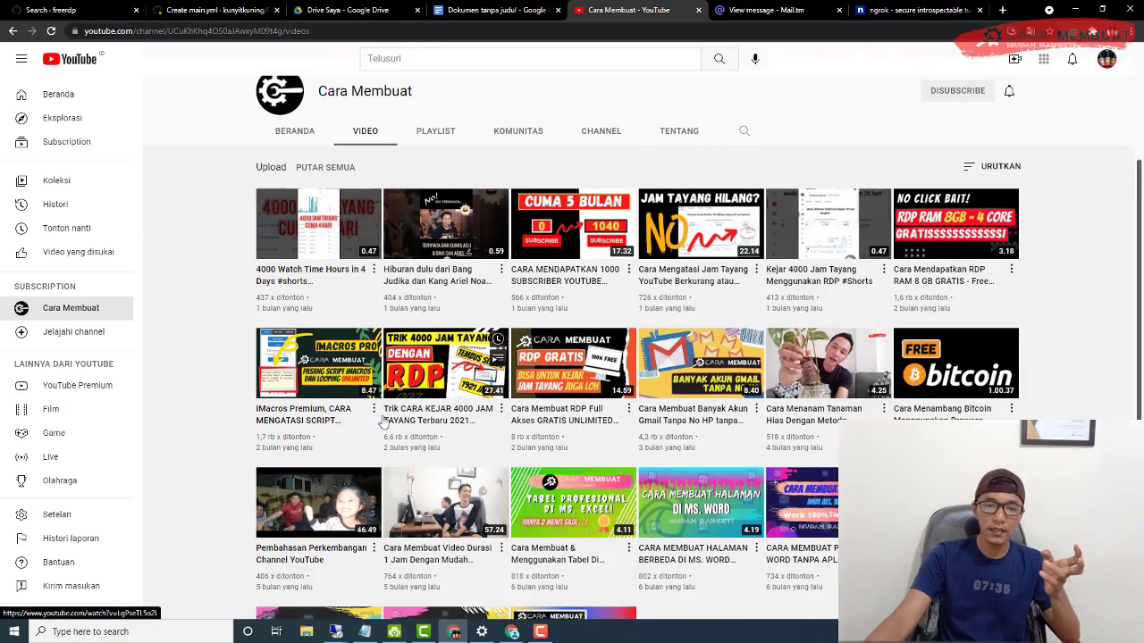
{"action": "left_click", "coordinate": [373, 410]}
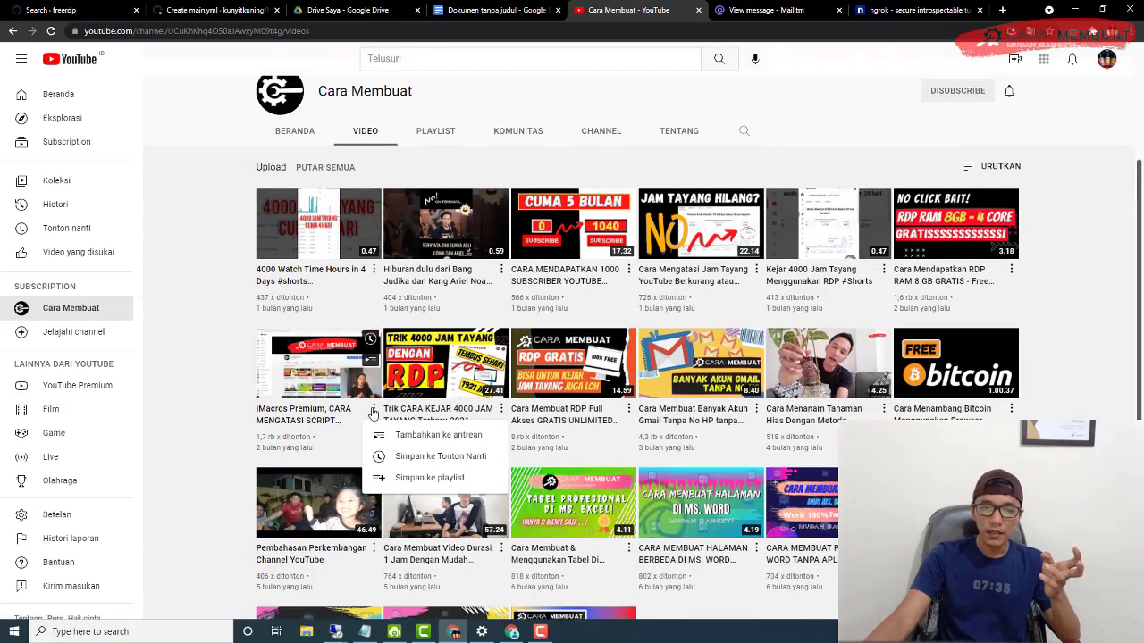
{"action": "left_click", "coordinate": [420, 477]}
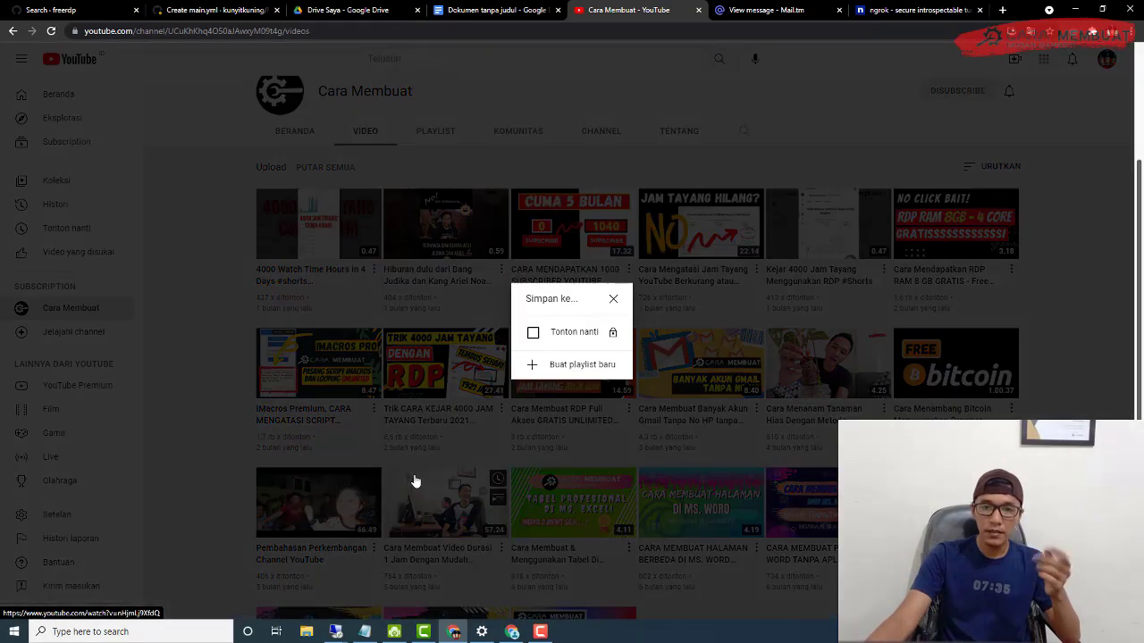
{"action": "left_click", "coordinate": [577, 366]}
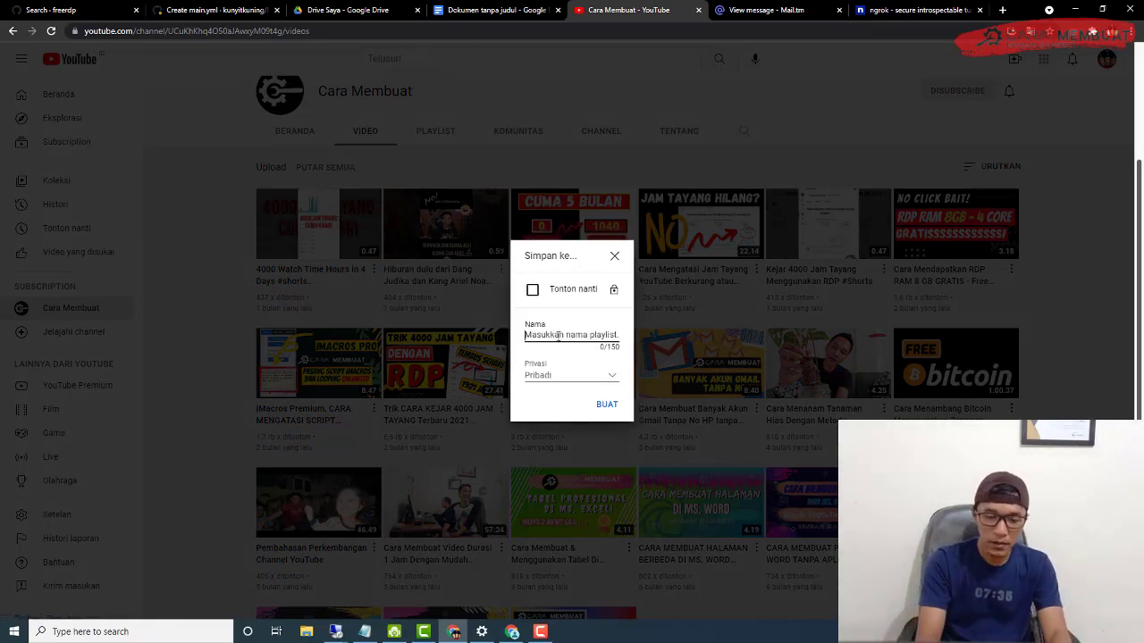
{"action": "type", "text": "CARA MEMBUAT"}
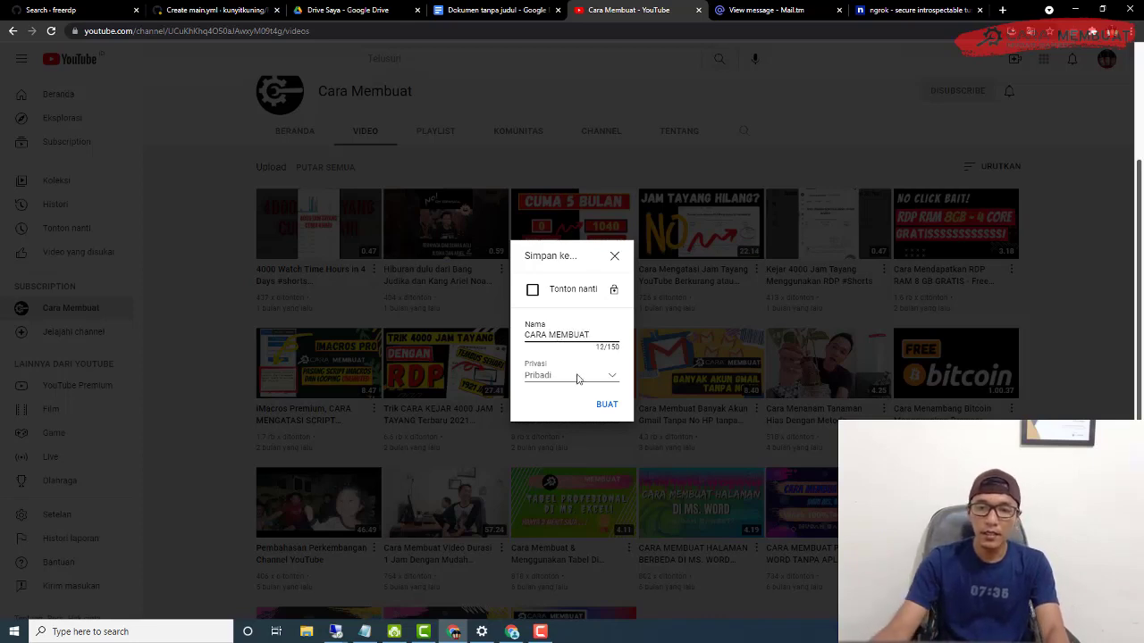
{"action": "left_click", "coordinate": [615, 379]}
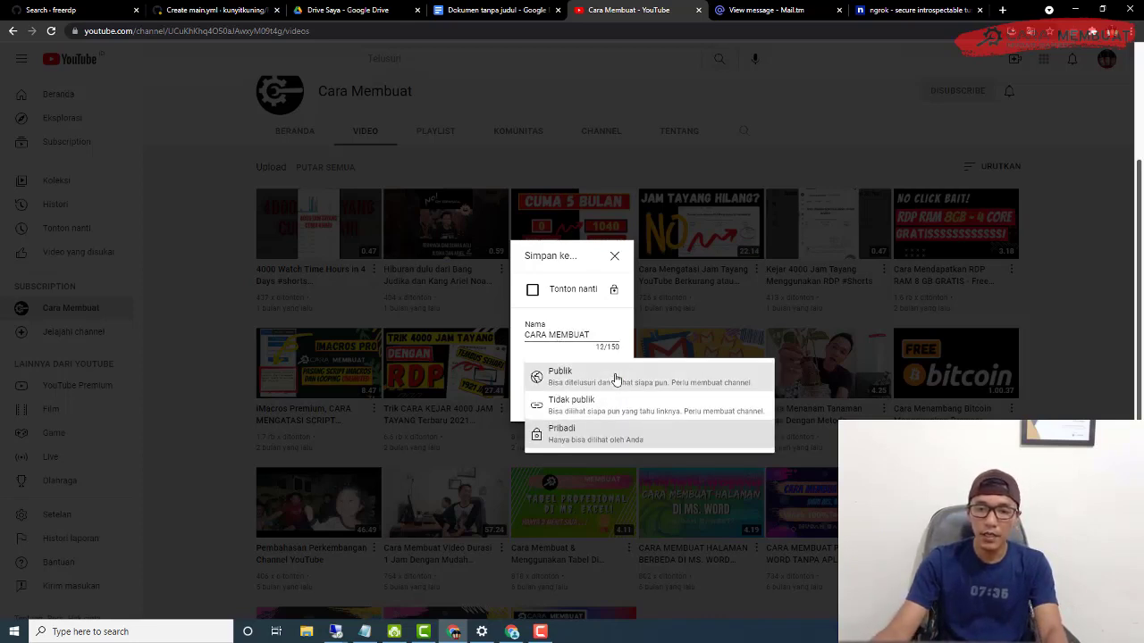
{"action": "left_click", "coordinate": [614, 380]}
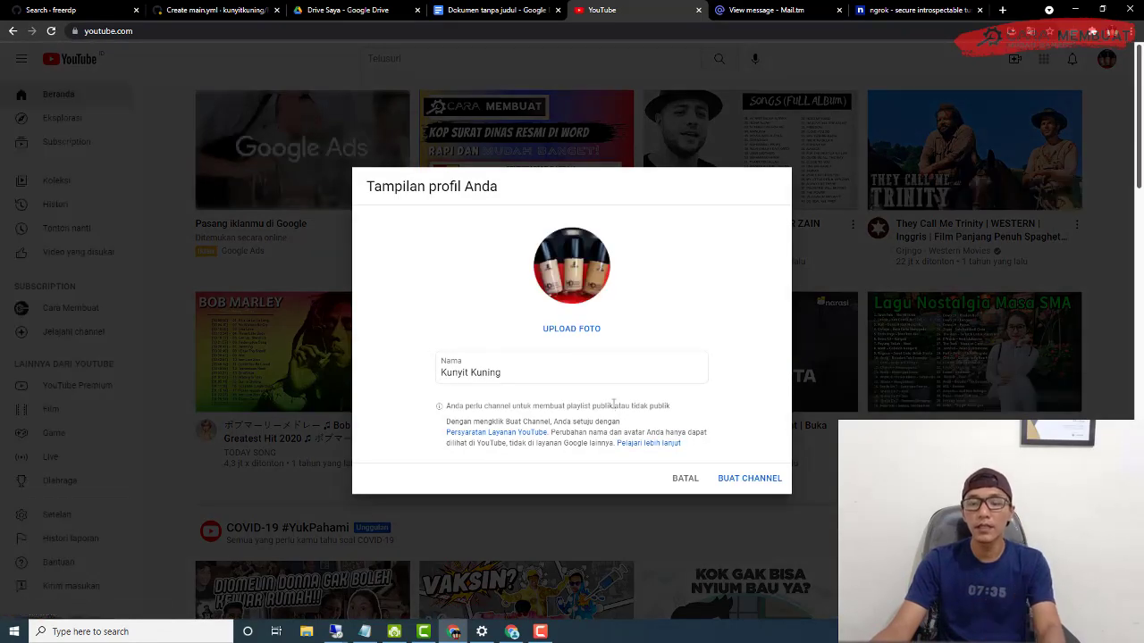
{"action": "left_click", "coordinate": [752, 481]}
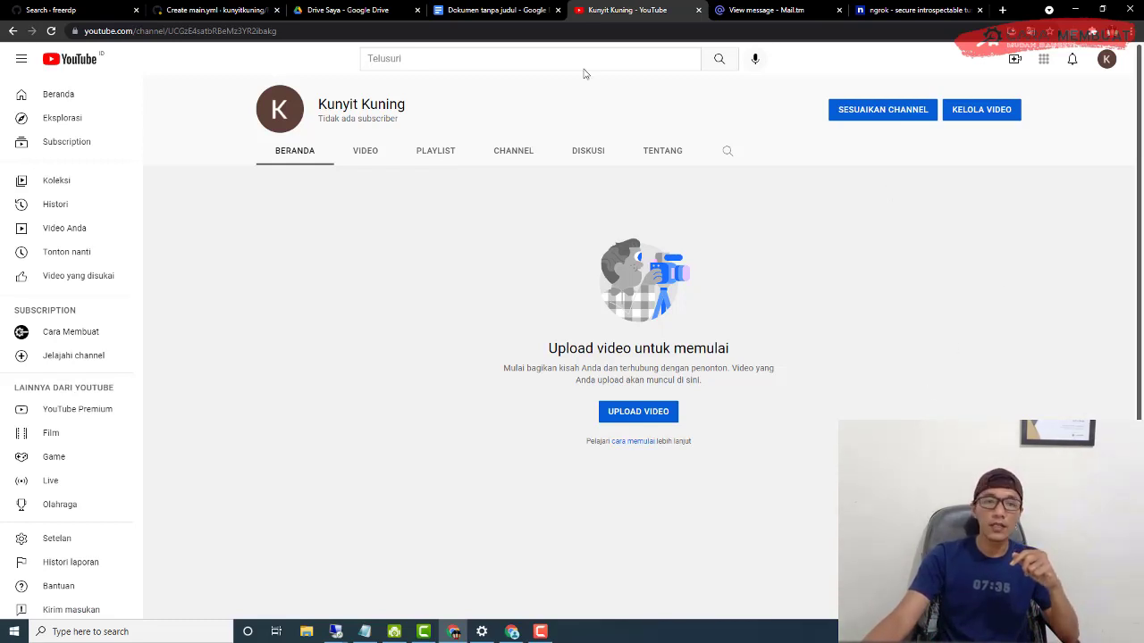
Search YouTube for "cara membuat rdp gratis" and open the Cara Membuat channel from the results.
{"action": "left_click", "coordinate": [502, 59]}
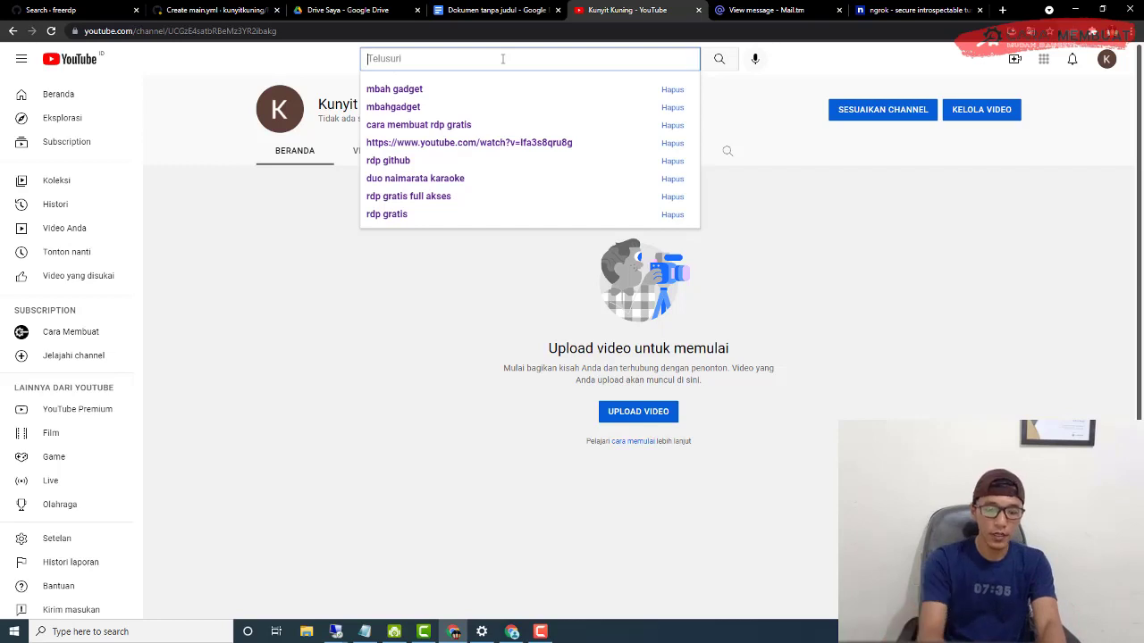
{"action": "type", "text": "CARA"}
{"action": "key", "text": "Down"}
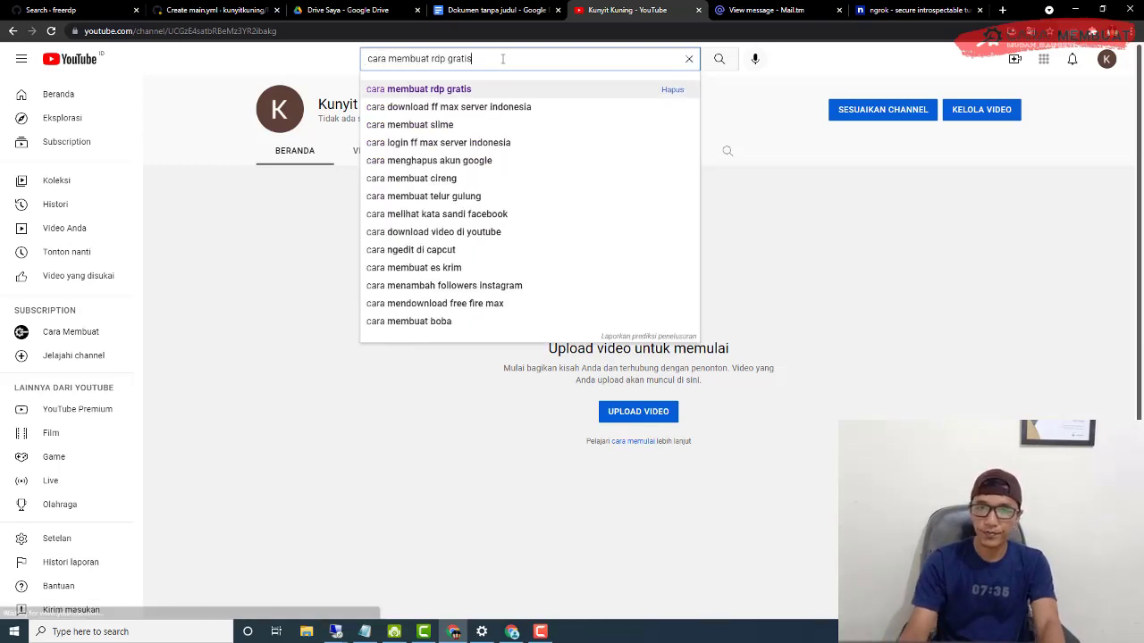
{"action": "key", "text": "Return"}
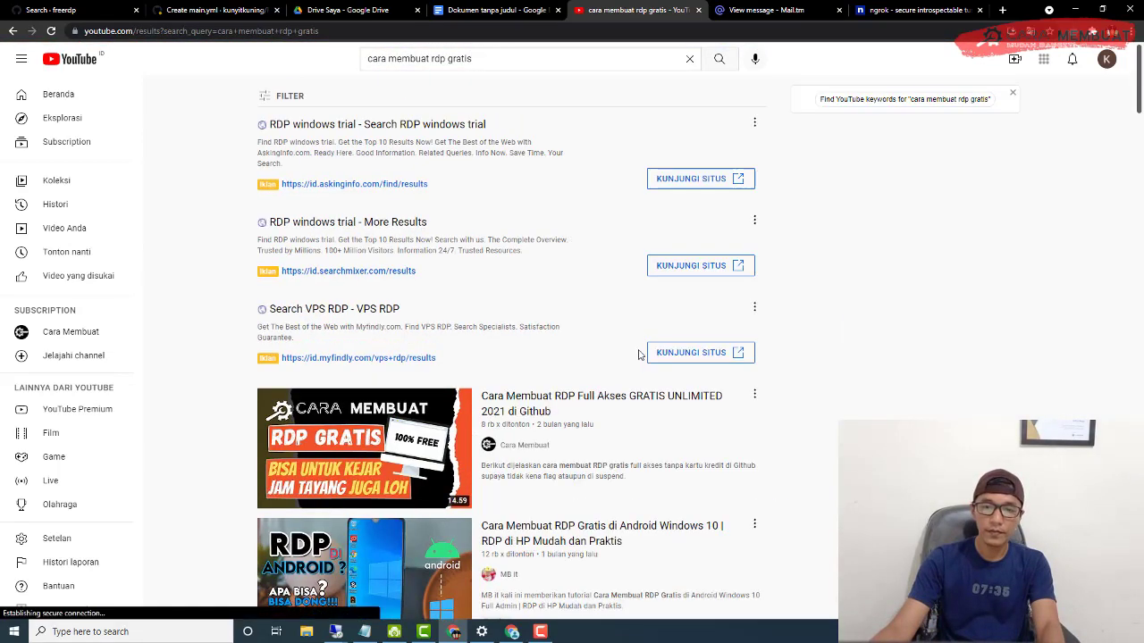
{"action": "left_click", "coordinate": [523, 445]}
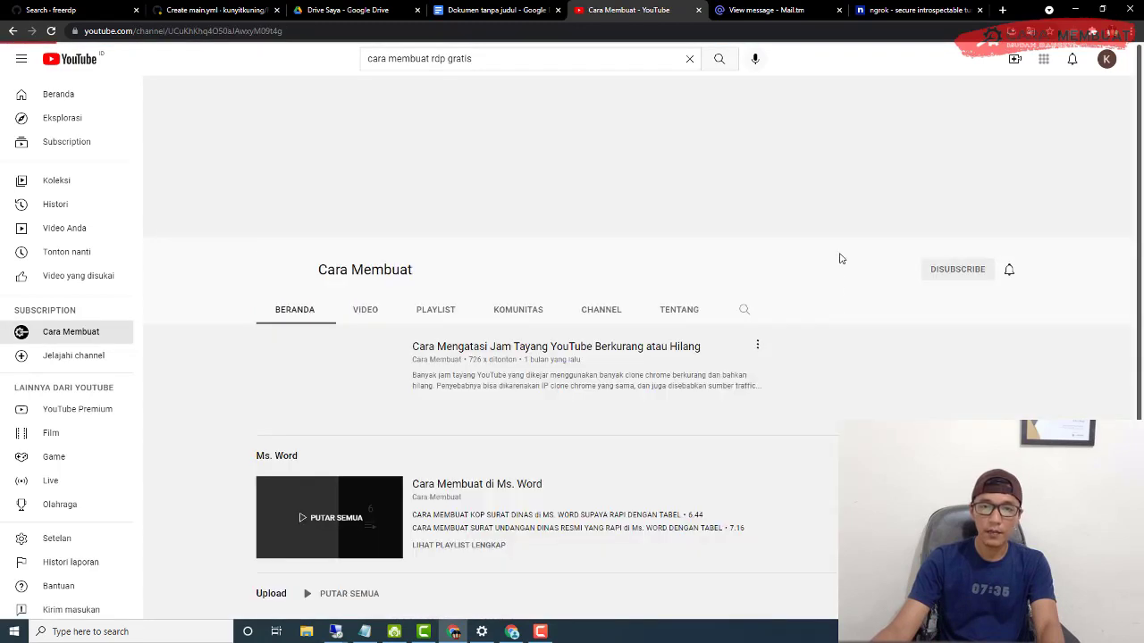
Save the iMacros Premium video from the Cara Membuat channel's videos to a new public playlist named cARA MEMBUAT.
{"action": "scroll", "coordinate": [438, 145], "scroll_direction": "down", "scroll_amount": 3}
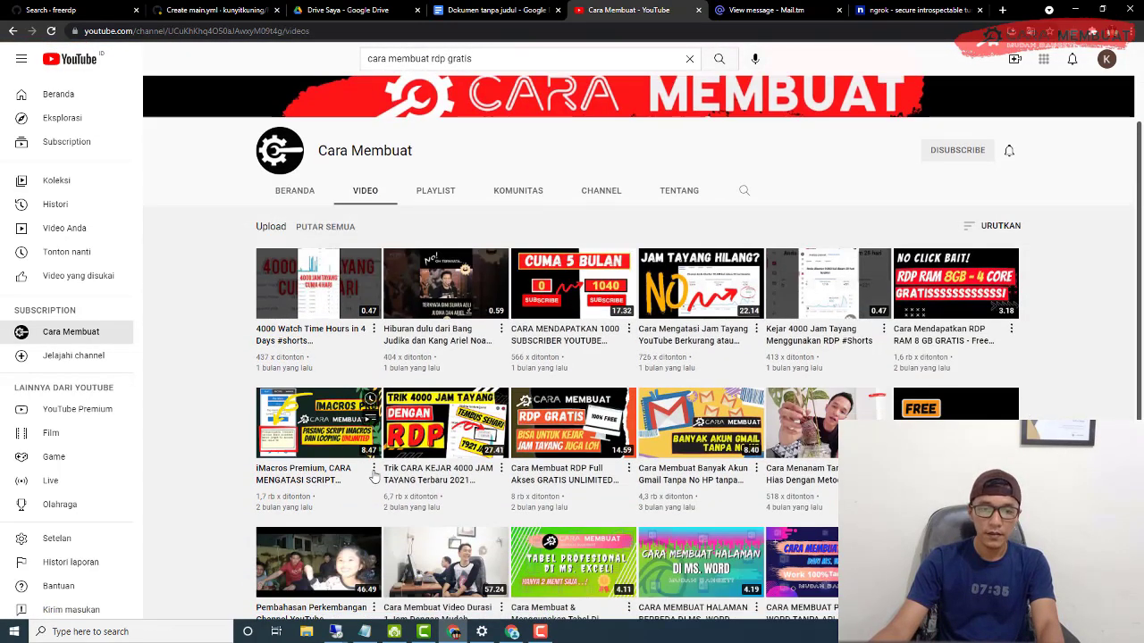
{"action": "left_click", "coordinate": [374, 470]}
{"action": "left_click", "coordinate": [424, 539]}
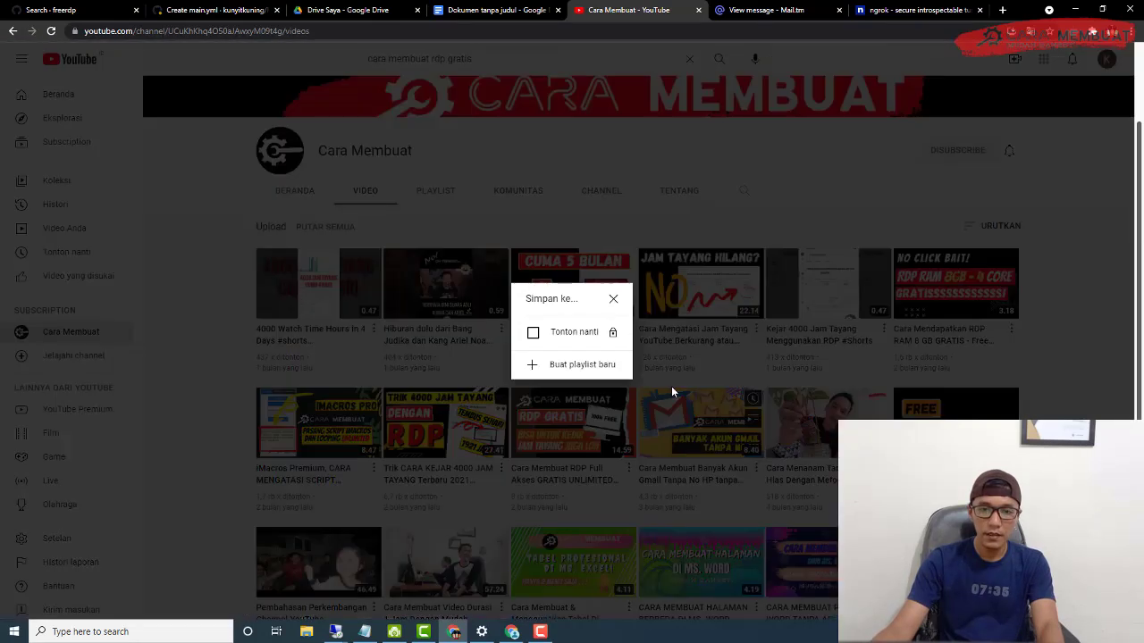
{"action": "left_click", "coordinate": [607, 372]}
{"action": "left_click", "coordinate": [556, 347]}
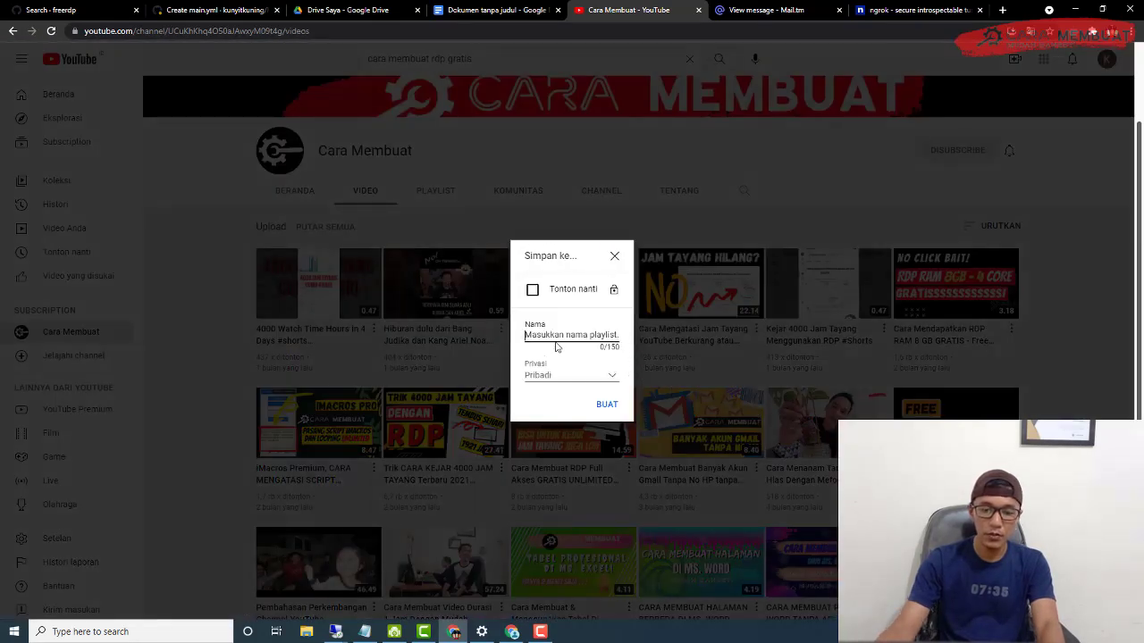
{"action": "type", "text": "cARA MEMBUAT"}
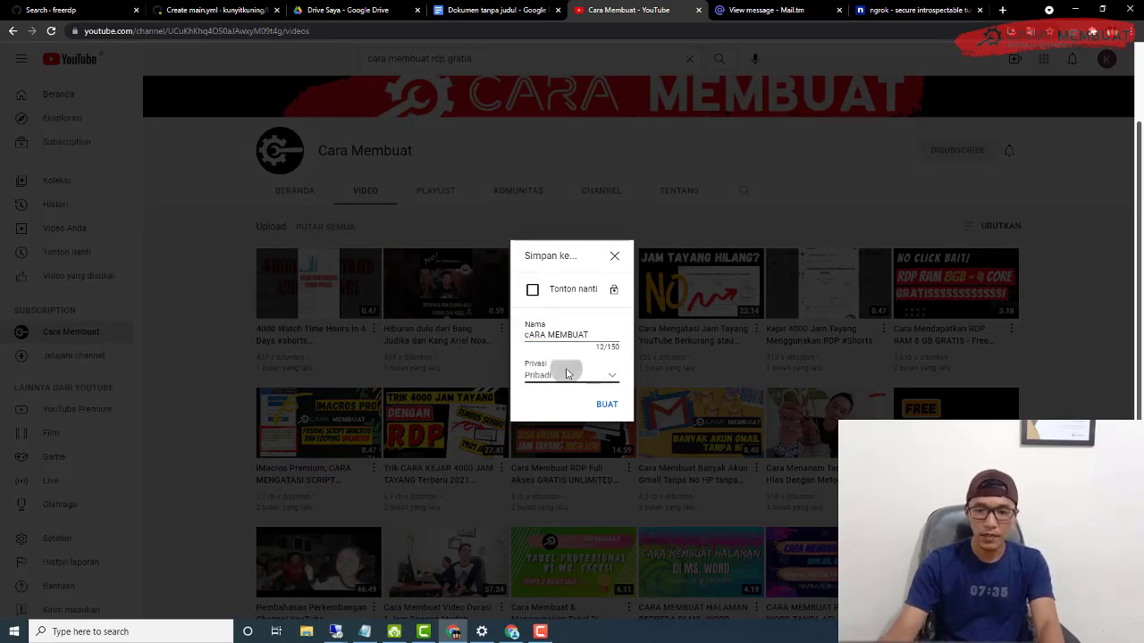
{"action": "left_click", "coordinate": [567, 375]}
{"action": "left_click", "coordinate": [567, 377]}
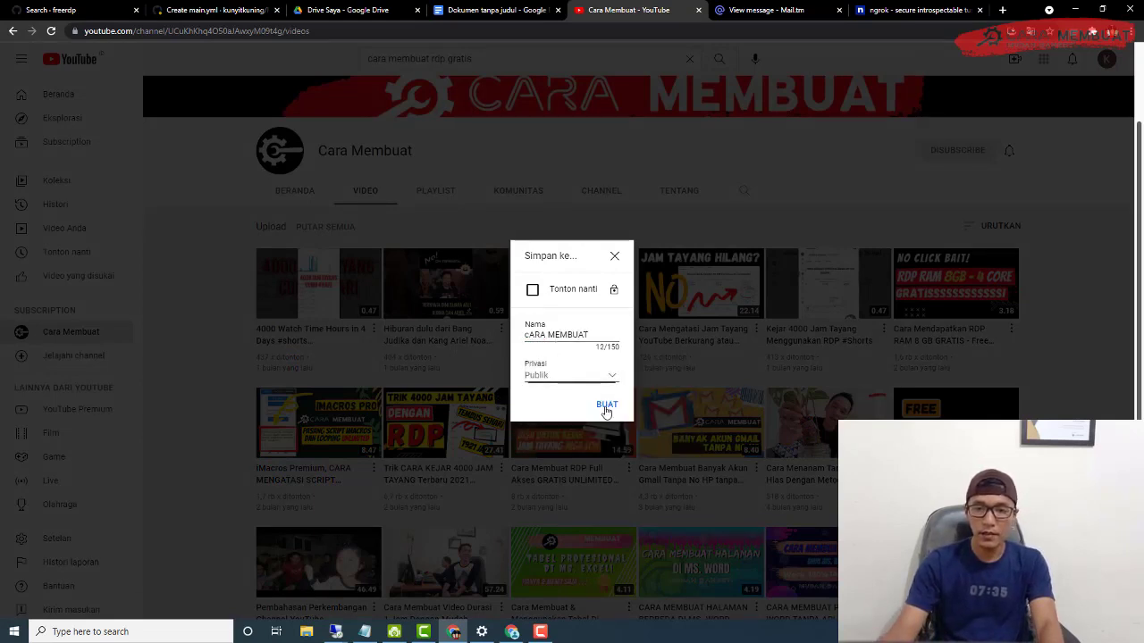
{"action": "left_click", "coordinate": [606, 409]}
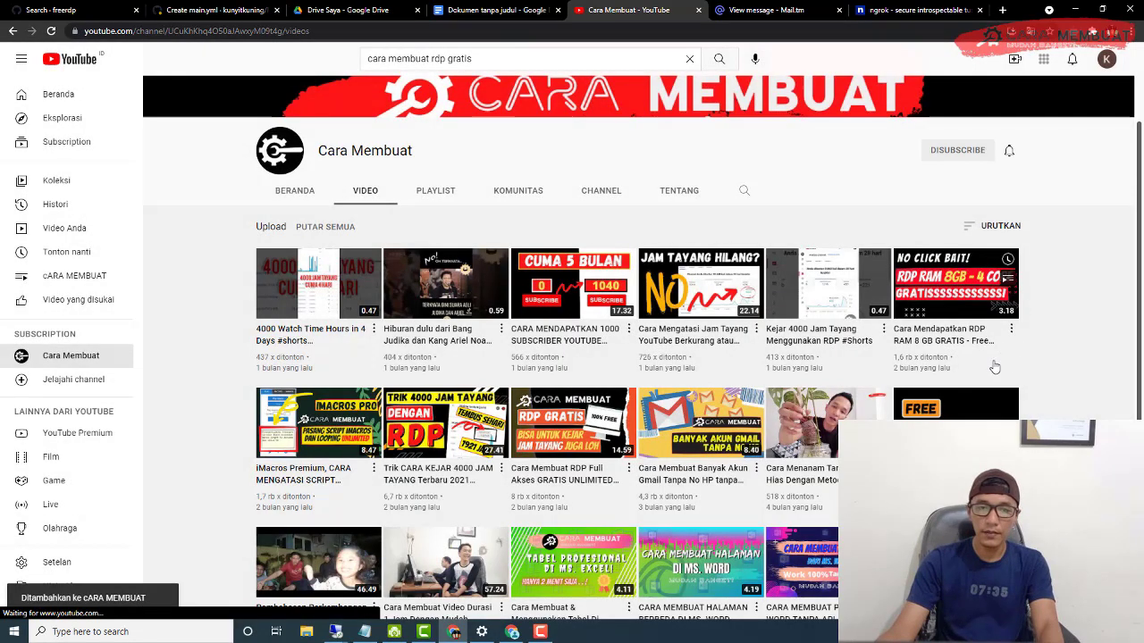
Open the signed-in account's own channel and start playing its cARA MEMBUAT playlist.
{"action": "left_click", "coordinate": [1105, 59]}
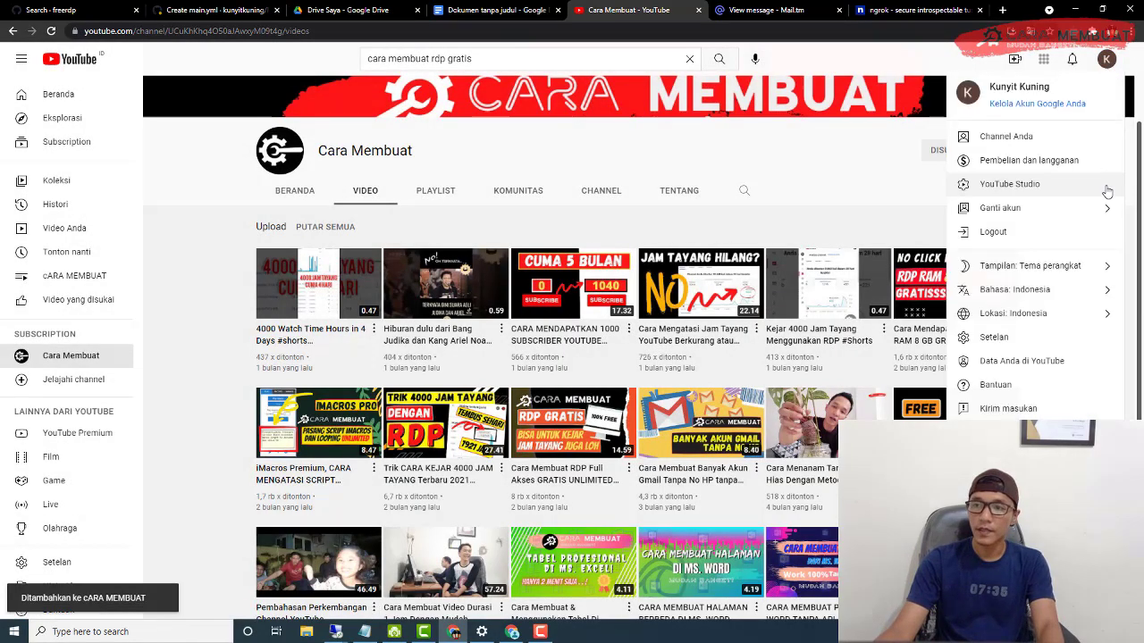
{"action": "left_click", "coordinate": [1019, 138]}
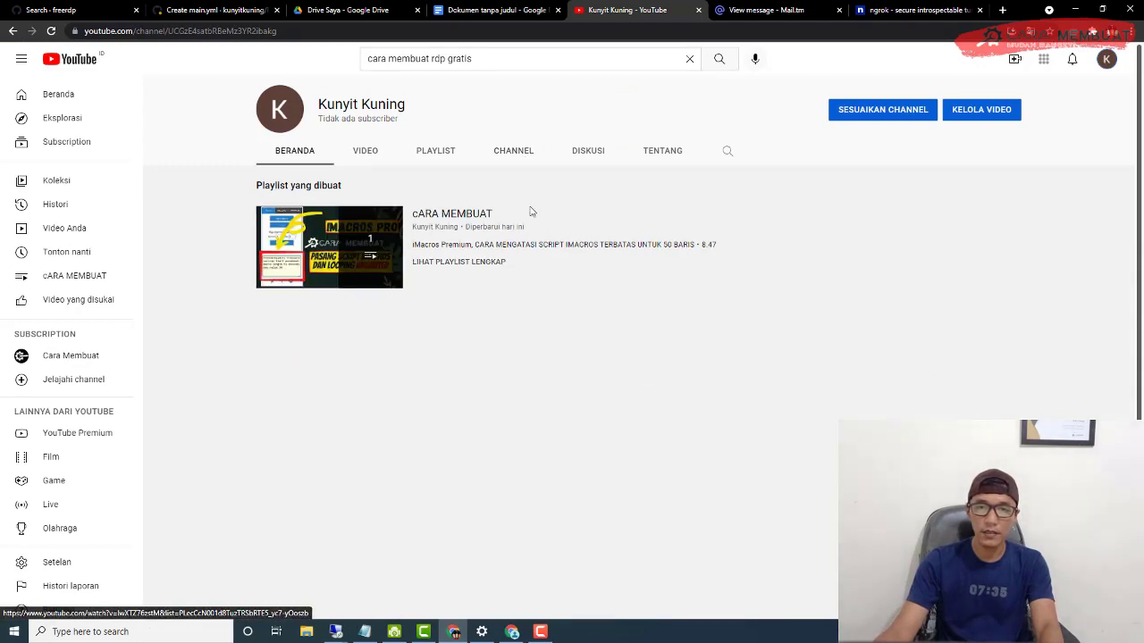
{"action": "left_click", "coordinate": [491, 218]}
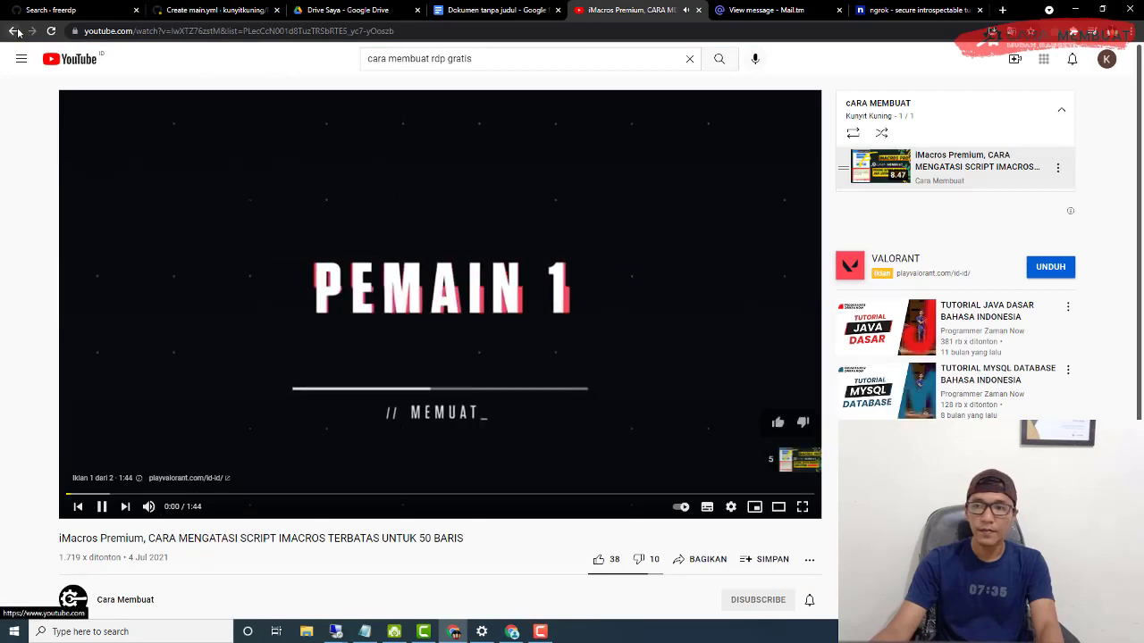
Turn on looping and shuffling for the cARA MEMBUAT playlist.
{"action": "left_click", "coordinate": [719, 194]}
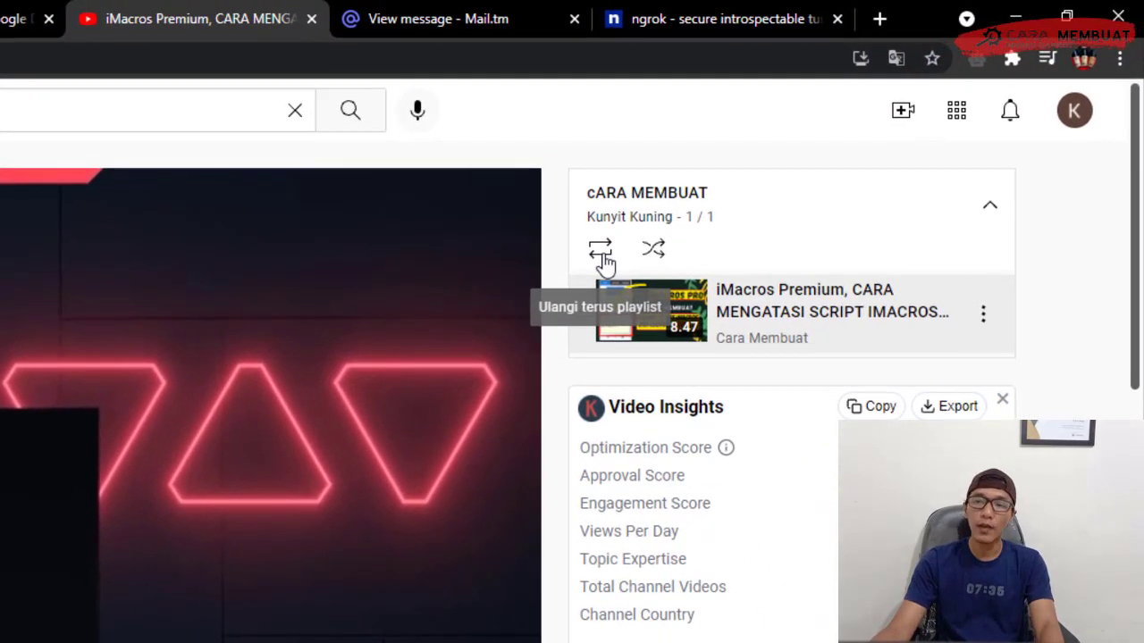
{"action": "left_click", "coordinate": [855, 140]}
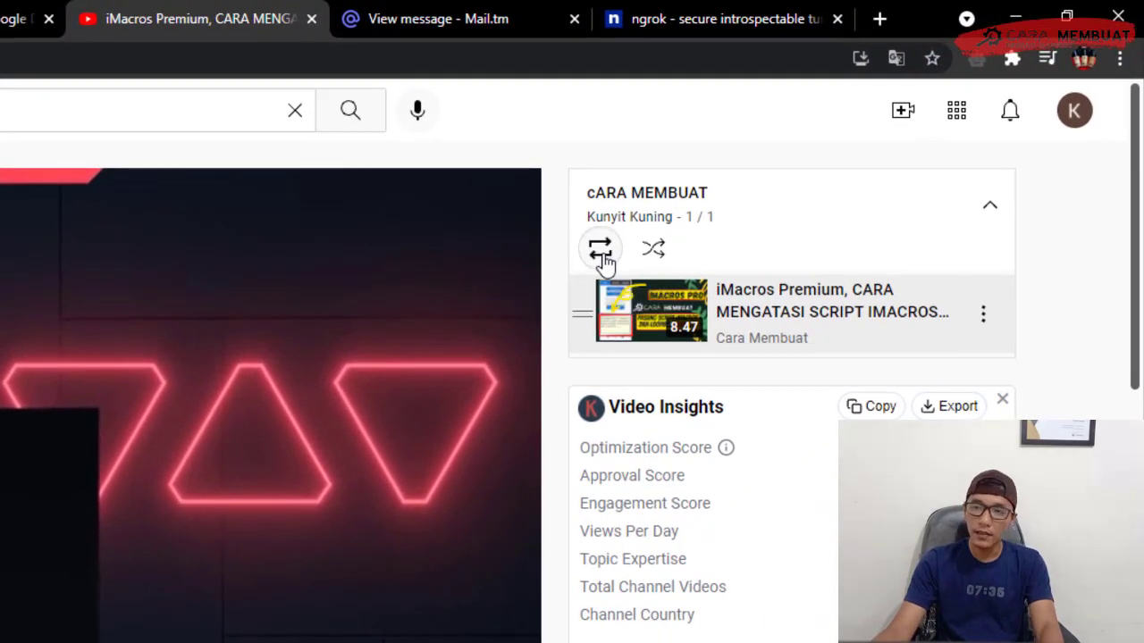
{"action": "left_click", "coordinate": [659, 252]}
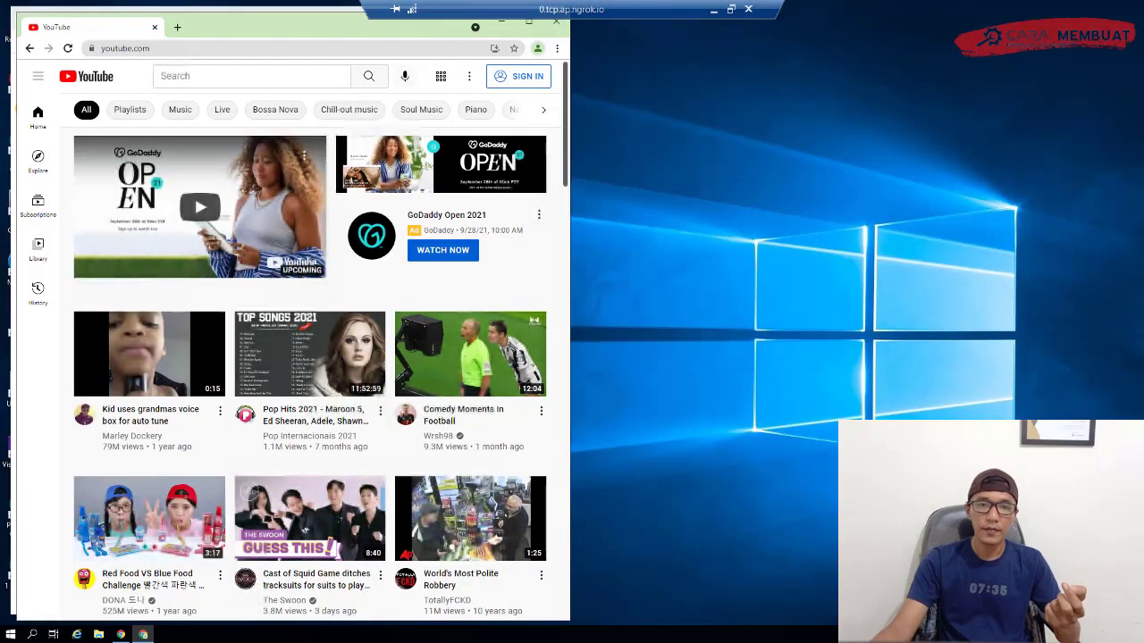
In the ngrok remote desktop's browser, search YouTube for "BICARA BISNIS".
{"action": "left_click", "coordinate": [245, 82]}
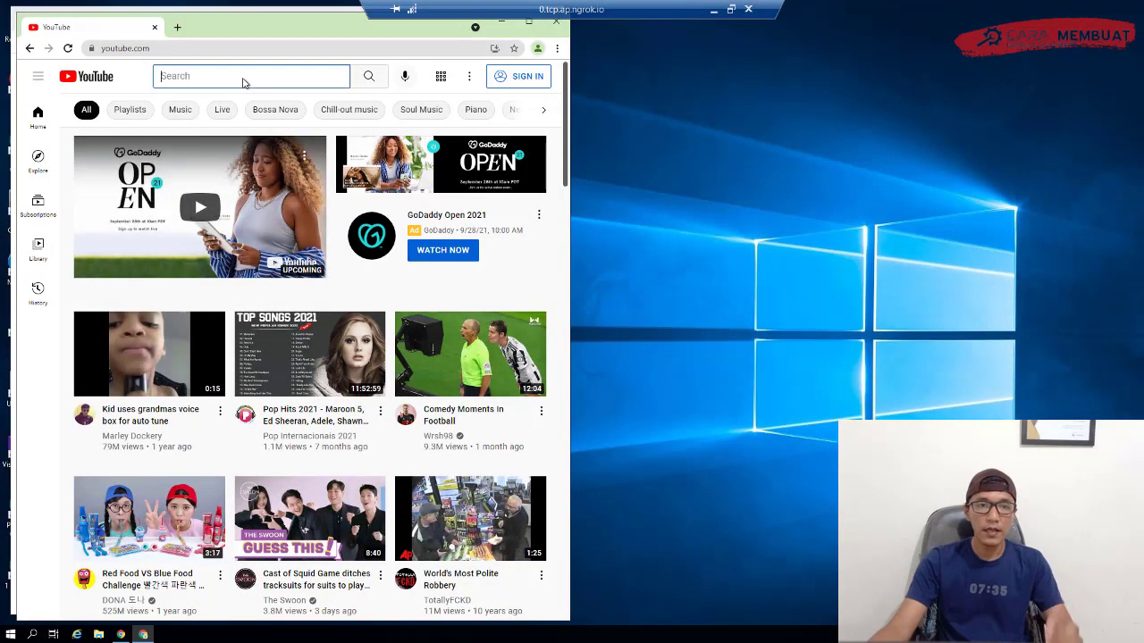
{"action": "type", "text": "CARA"}
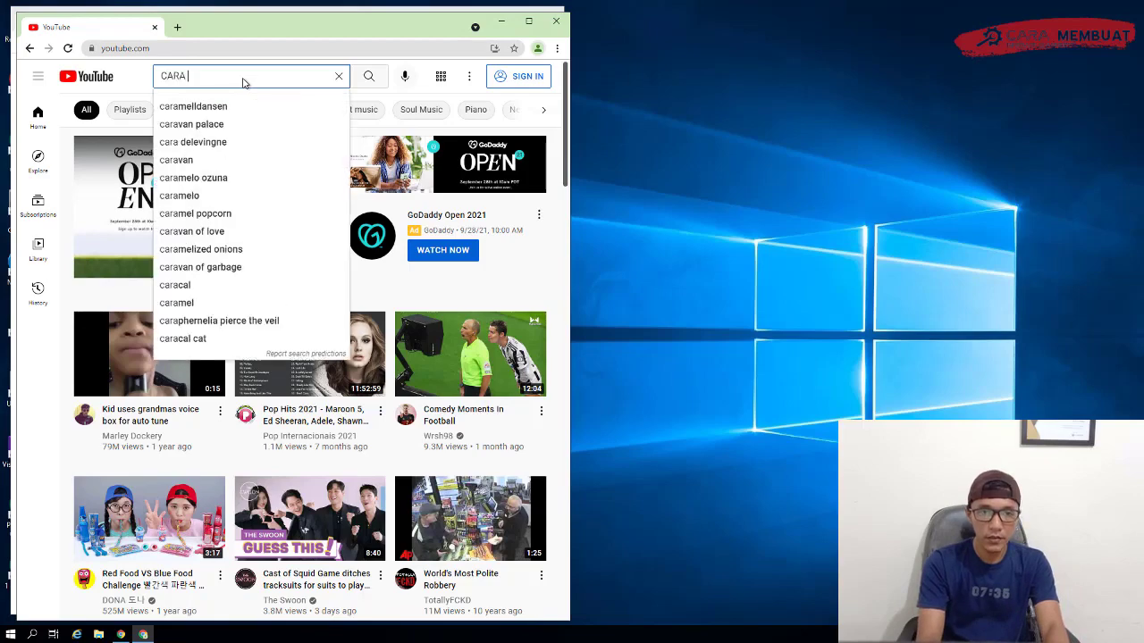
{"action": "key", "text": "BackSpace"}
{"action": "key", "text": "BackSpace"}
{"action": "key", "text": "BackSpace"}
{"action": "key", "text": "BackSpace"}
{"action": "key", "text": "BackSpace"}
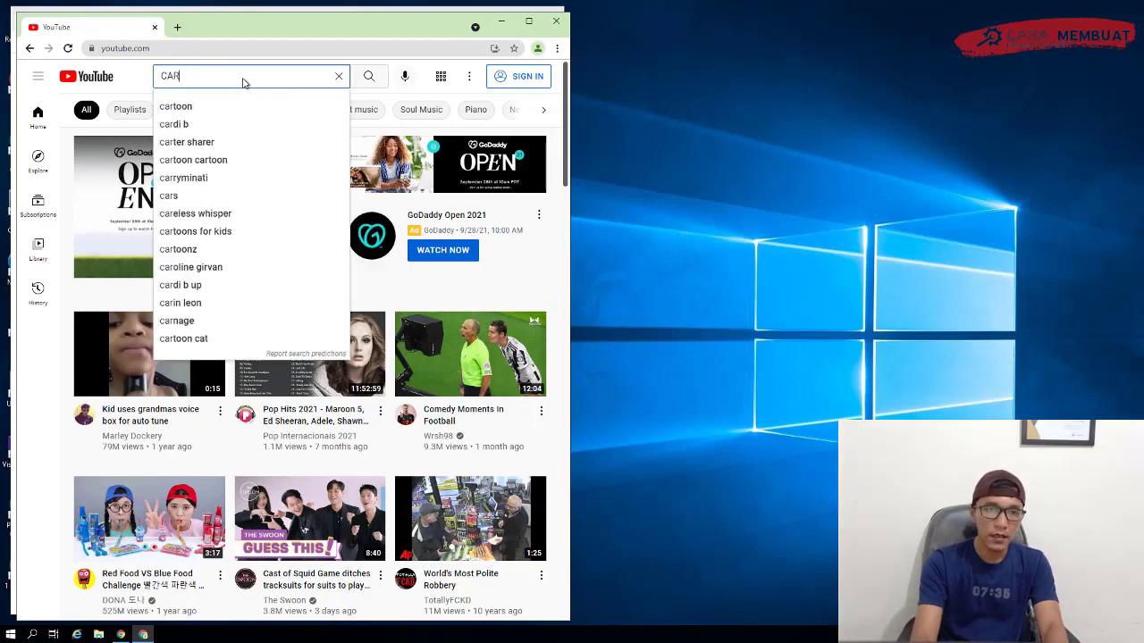
{"action": "type", "text": "BISNIS"}
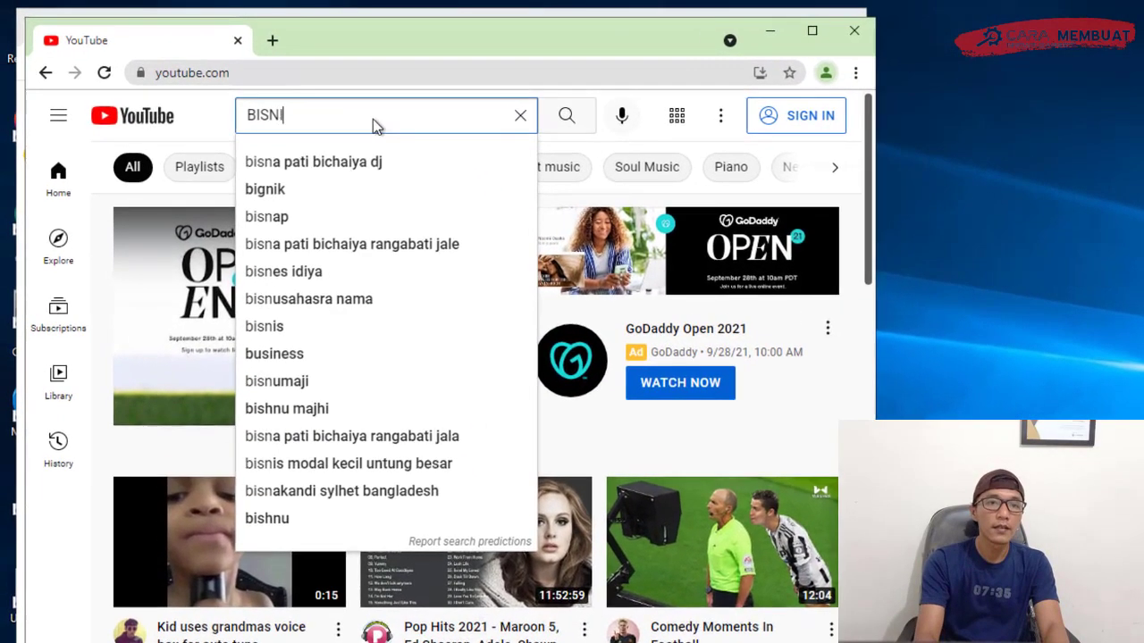
{"action": "key", "text": "BackSpace"}
{"action": "key", "text": "BackSpace"}
{"action": "key", "text": "BackSpace"}
{"action": "key", "text": "BackSpace"}
{"action": "key", "text": "BackSpace"}
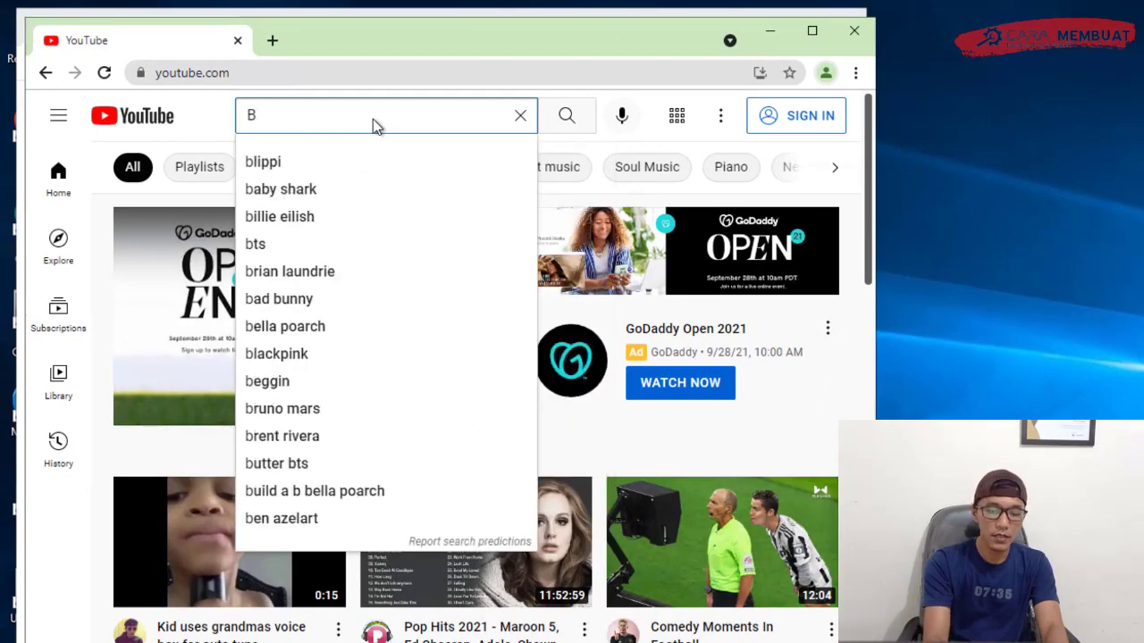
{"action": "type", "text": "ICARA BISNIS"}
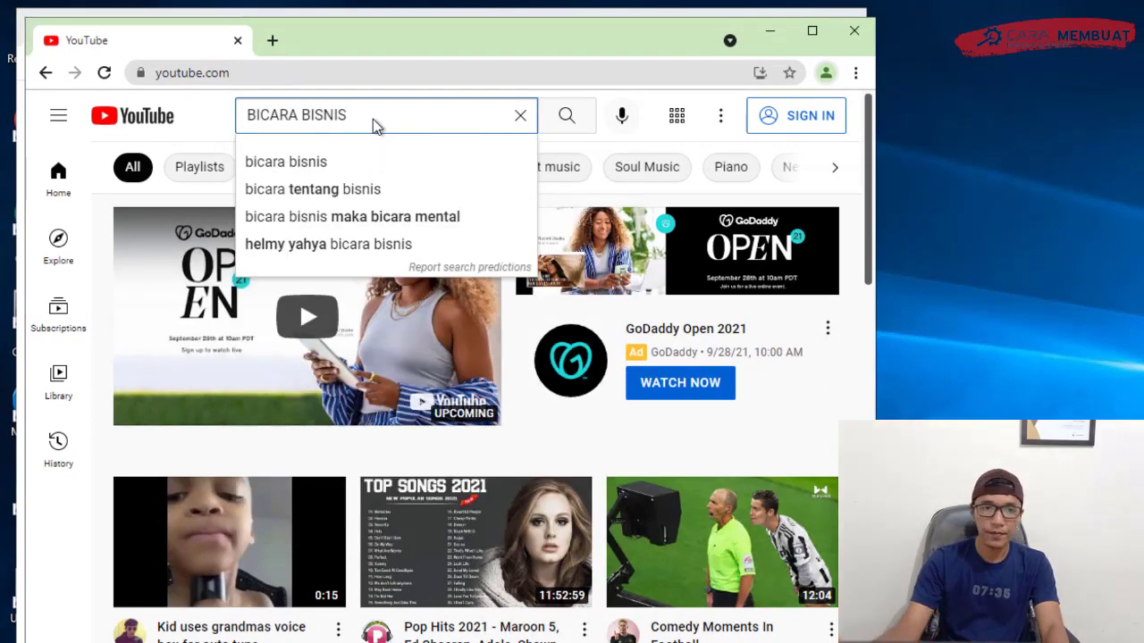
{"action": "key", "text": "Return"}
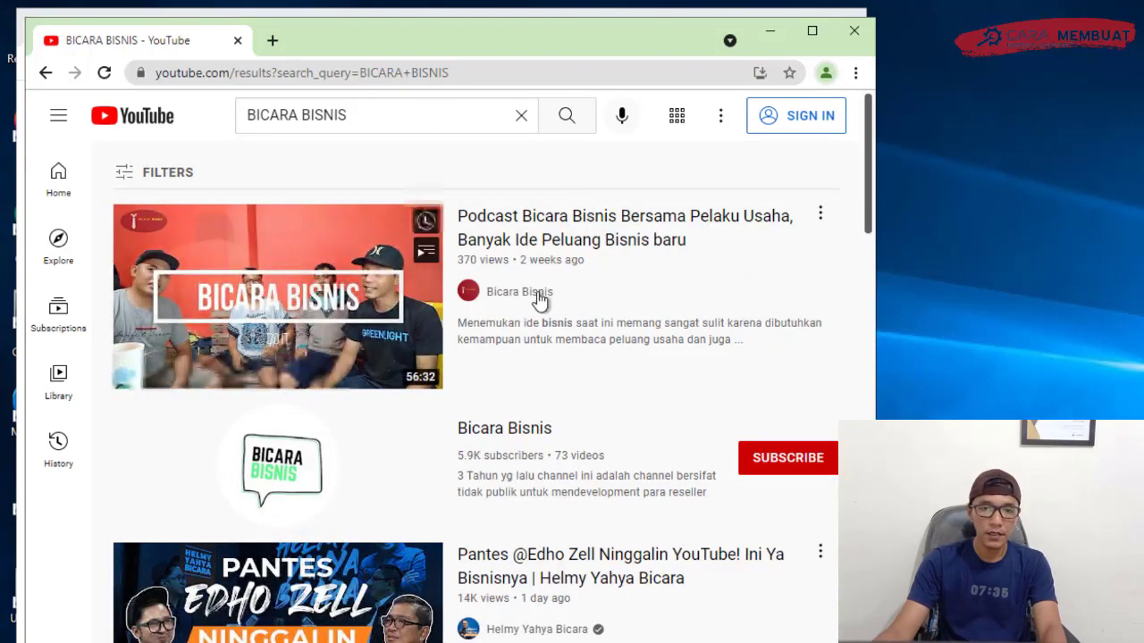
Open the Bicara Bisnis channel with the red tie logo and play all its uploads as a looped playlist.
{"action": "left_click", "coordinate": [504, 428]}
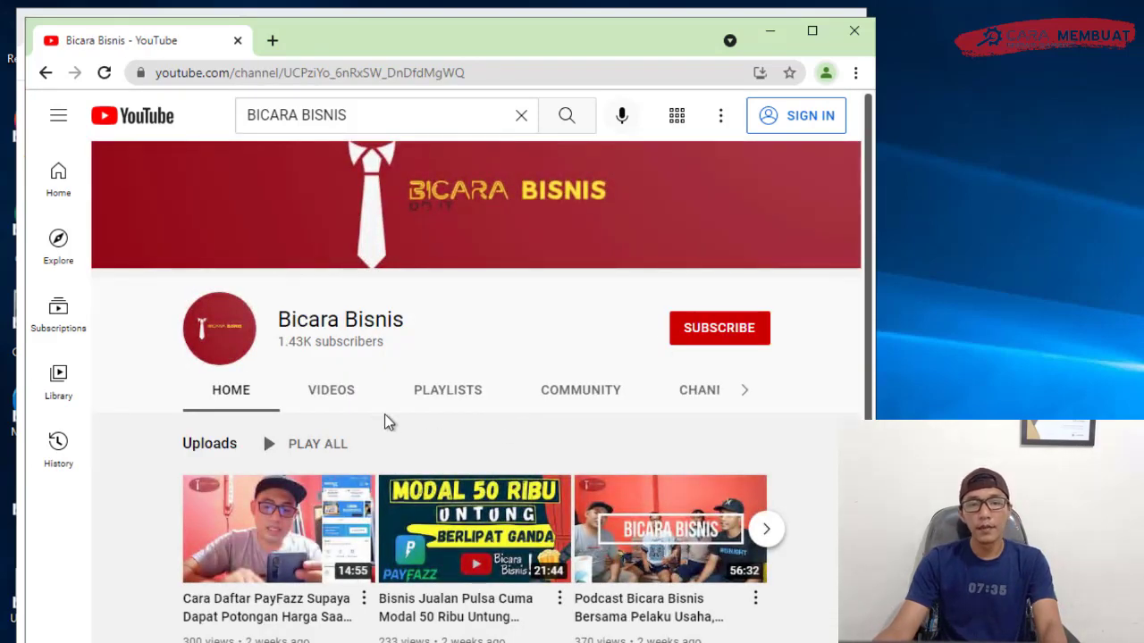
{"action": "left_click", "coordinate": [317, 445]}
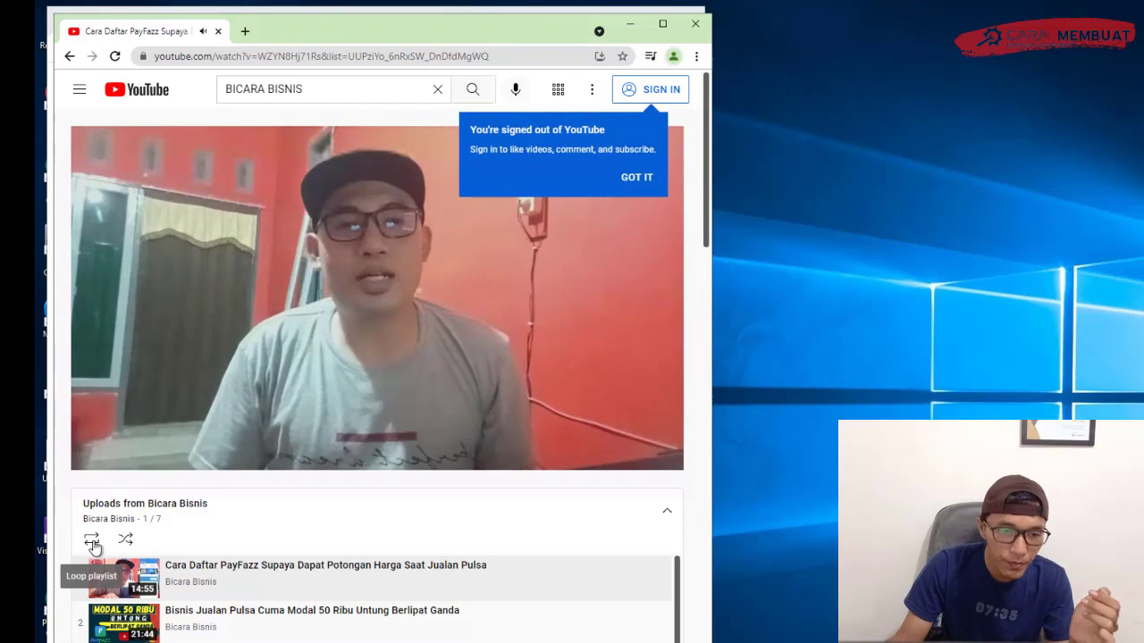
{"action": "left_click", "coordinate": [93, 543]}
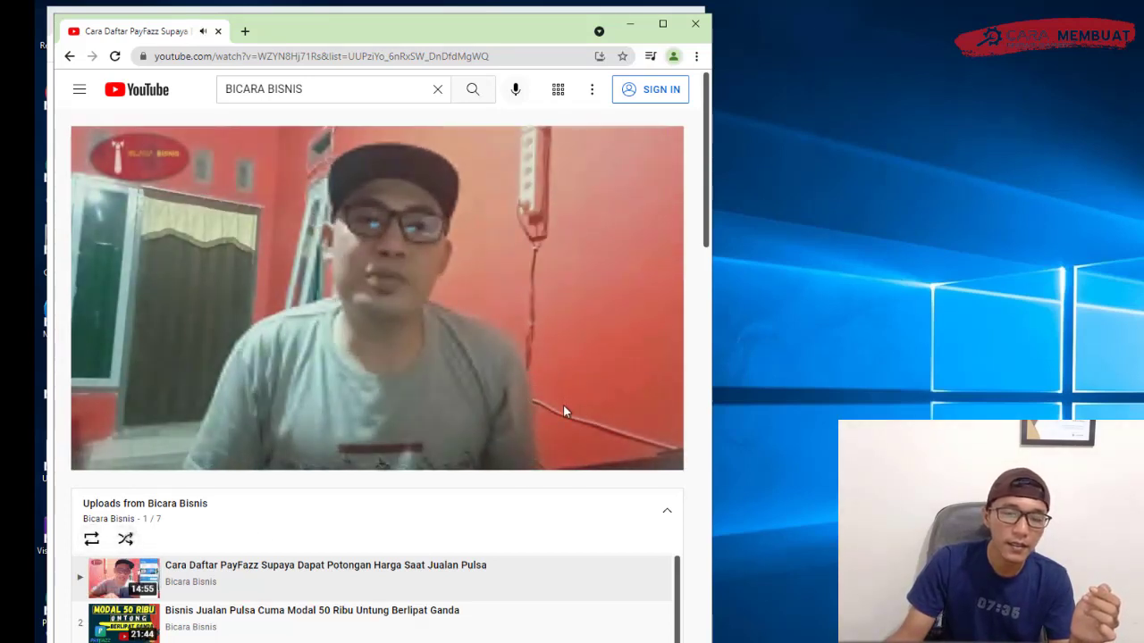
Set the playing video's playback speed to 0.25 and its quality to 144p.
{"action": "mouse_move", "coordinate": [564, 399]}
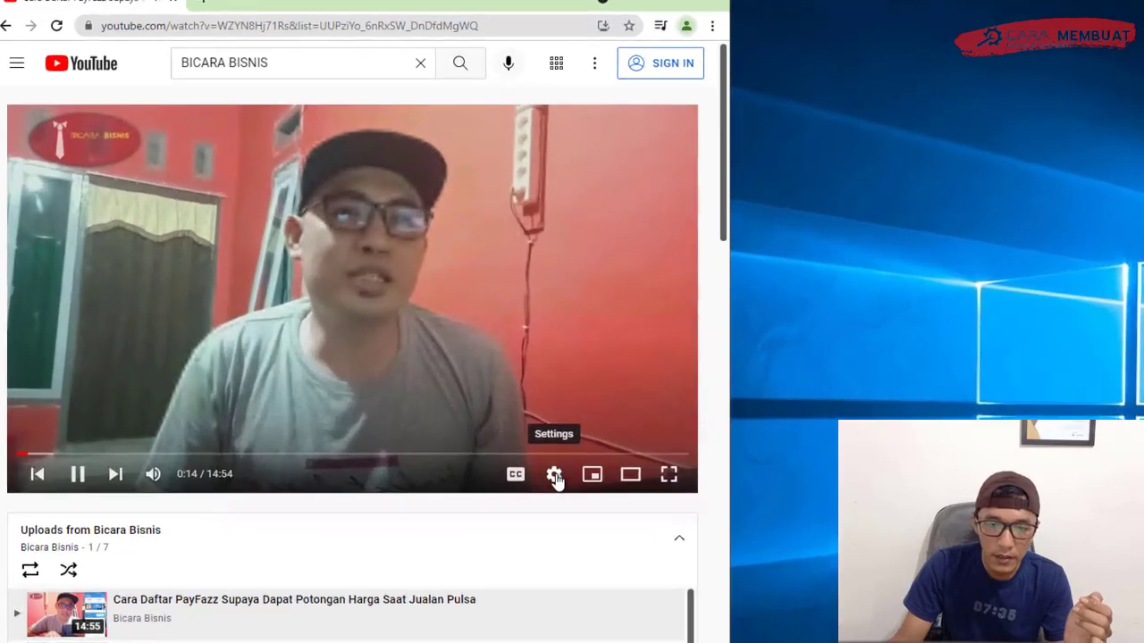
{"action": "left_click", "coordinate": [556, 454]}
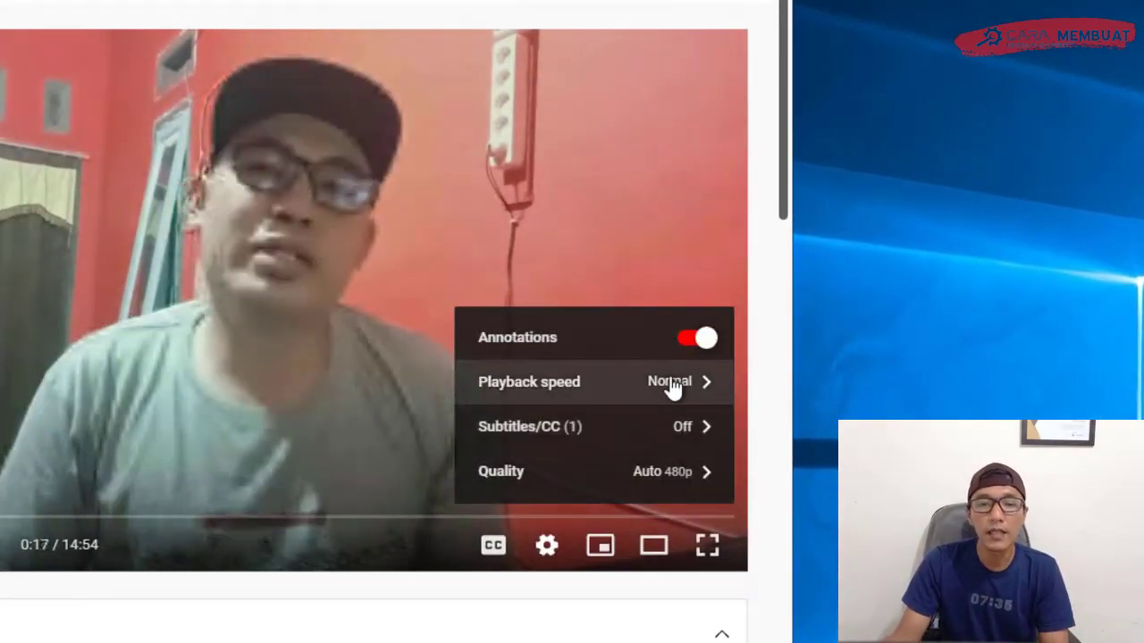
{"action": "left_click", "coordinate": [673, 386]}
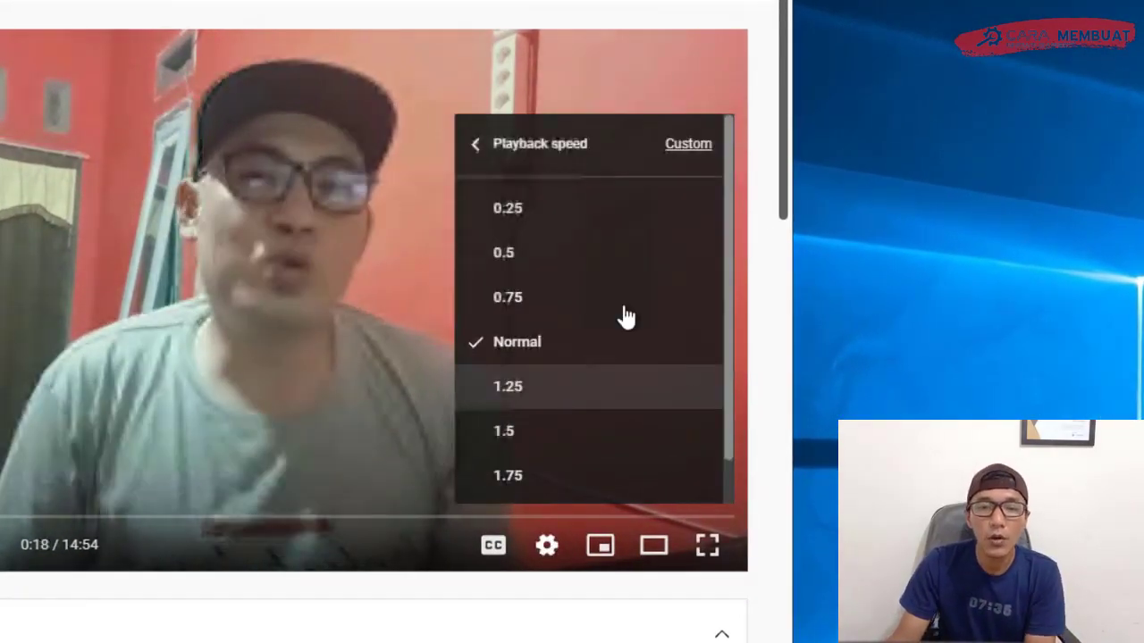
{"action": "left_click", "coordinate": [568, 220]}
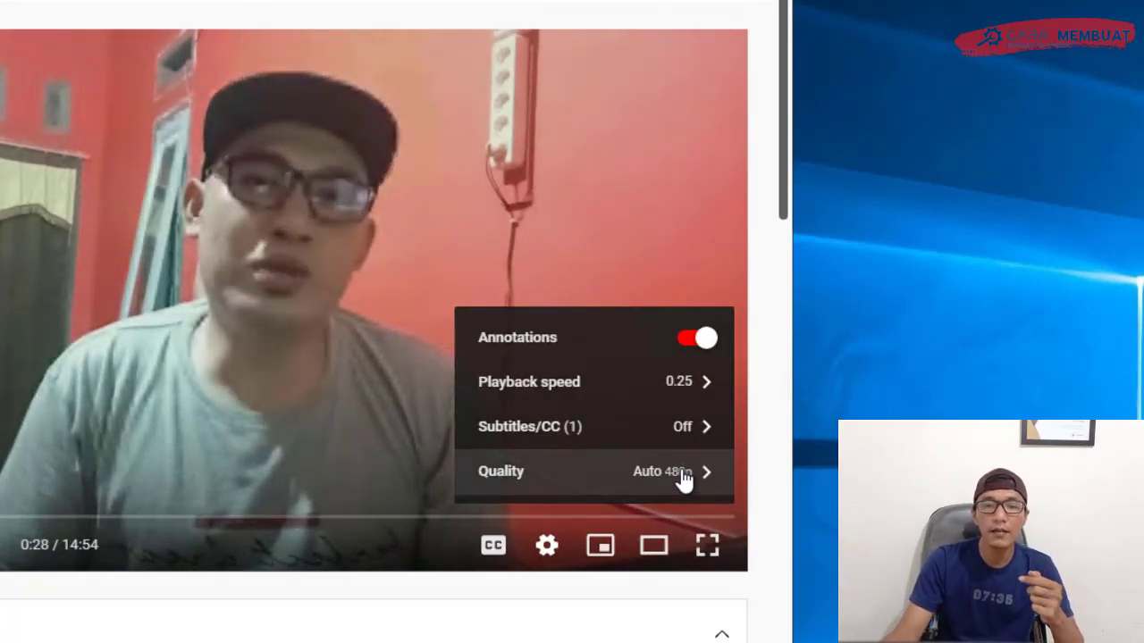
{"action": "left_click", "coordinate": [684, 478]}
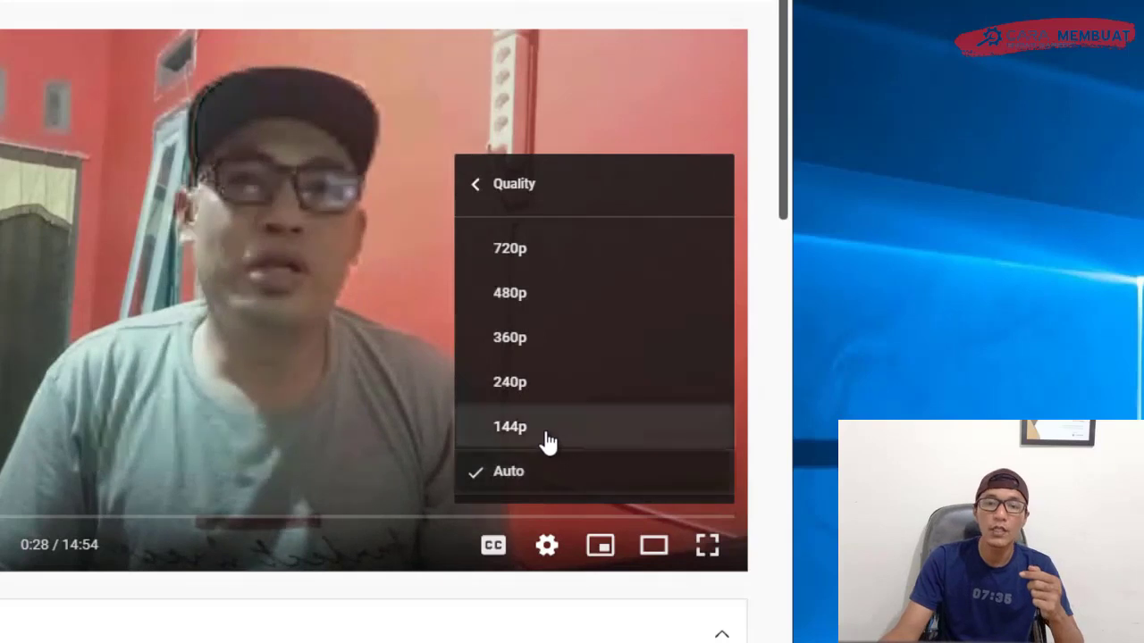
{"action": "left_click", "coordinate": [509, 428]}
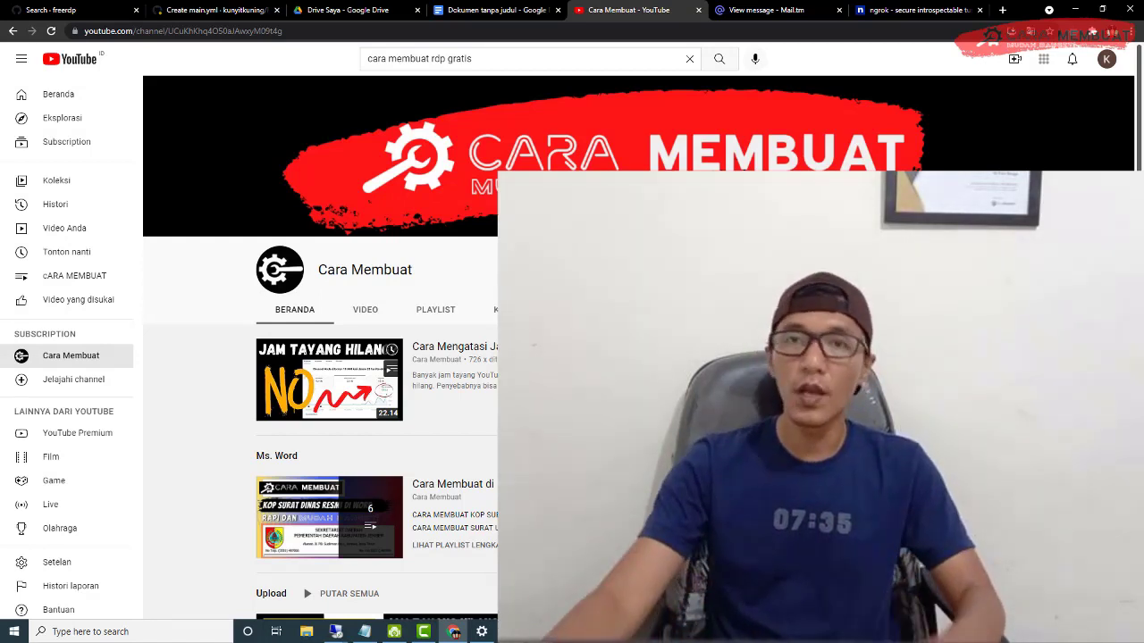
Switch to the Google Docs outline and review the topics under VIDEO SELANJUTNYA.
{"action": "left_click", "coordinate": [492, 10]}
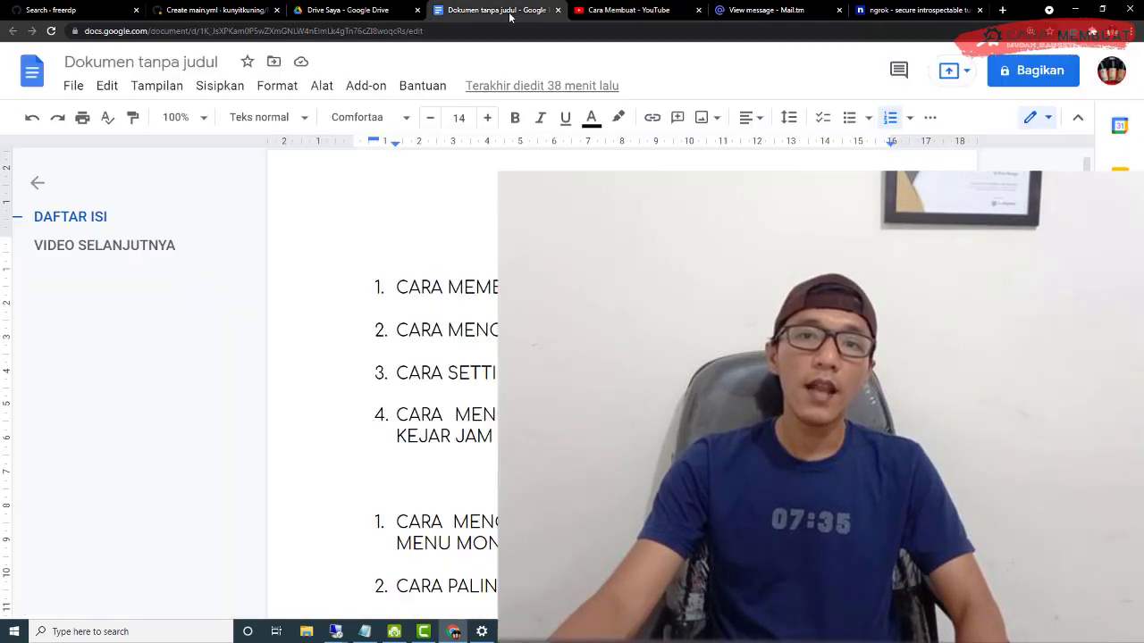
{"action": "scroll", "coordinate": [750, 299], "scroll_direction": "down", "scroll_amount": 3}
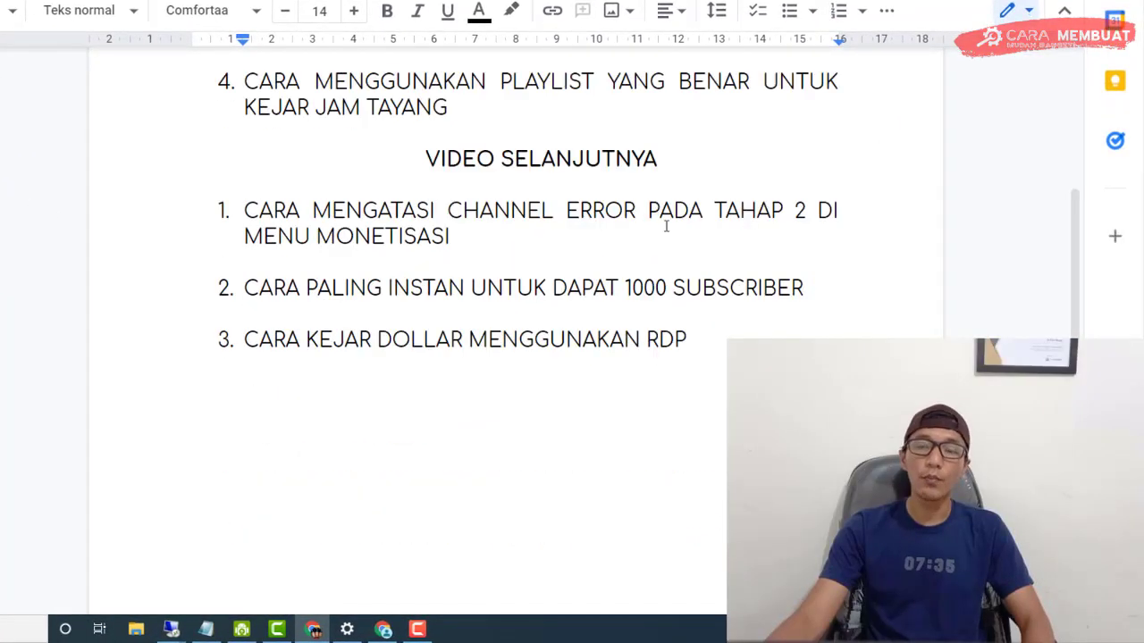